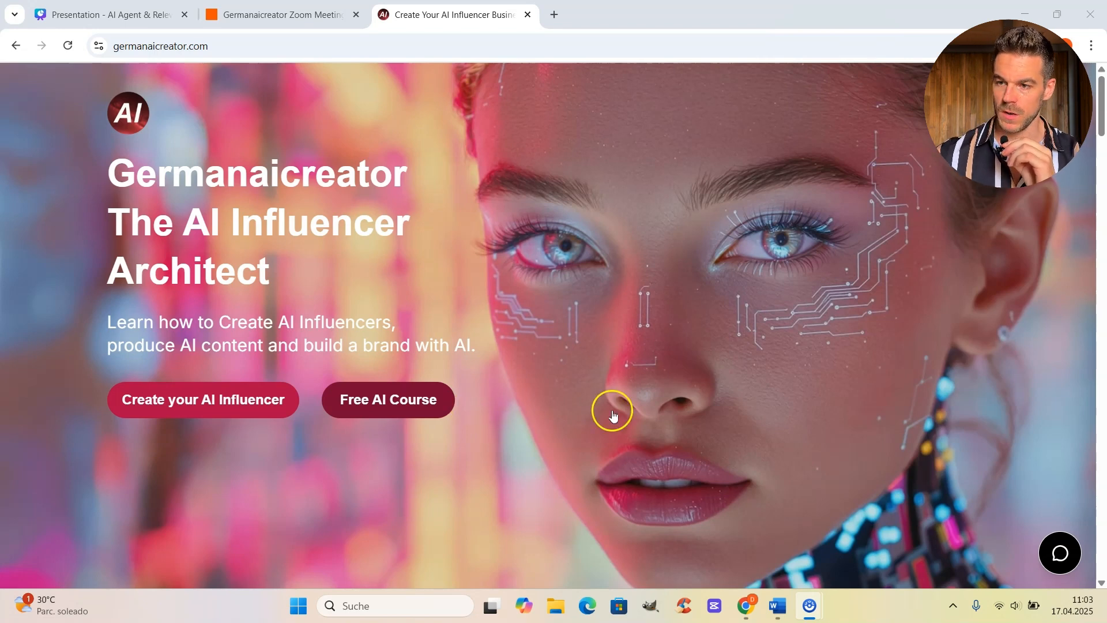
Open the website's chat agent and ask it "Which courses do you offer?"
{"action": "left_click", "coordinate": [1066, 555]}
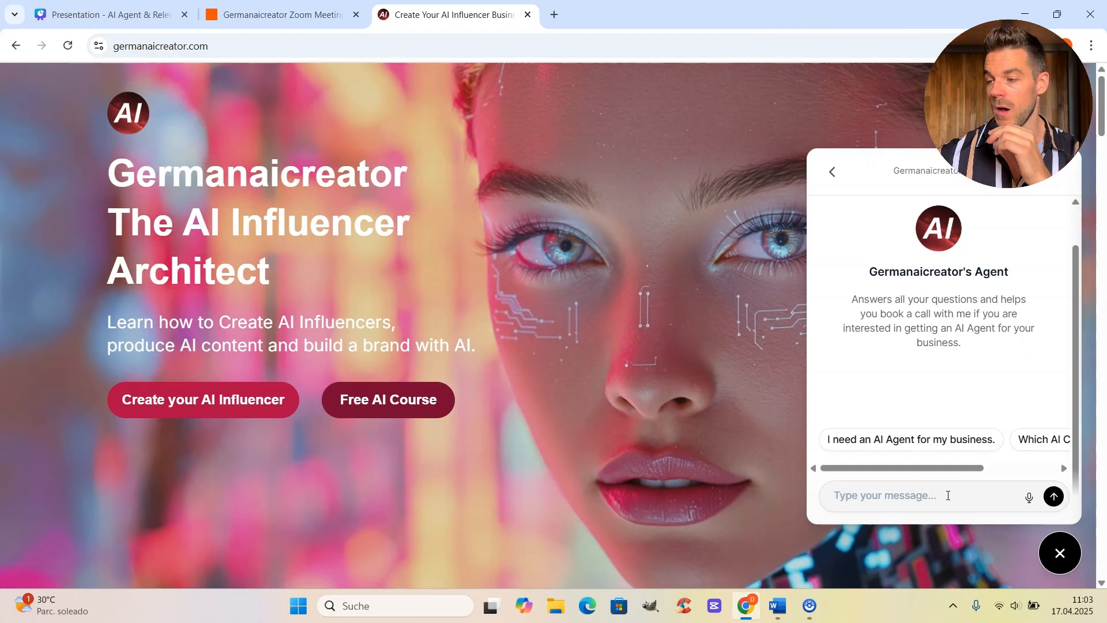
{"action": "left_click", "coordinate": [947, 495]}
{"action": "type", "text": "Which courses do you offer?"}
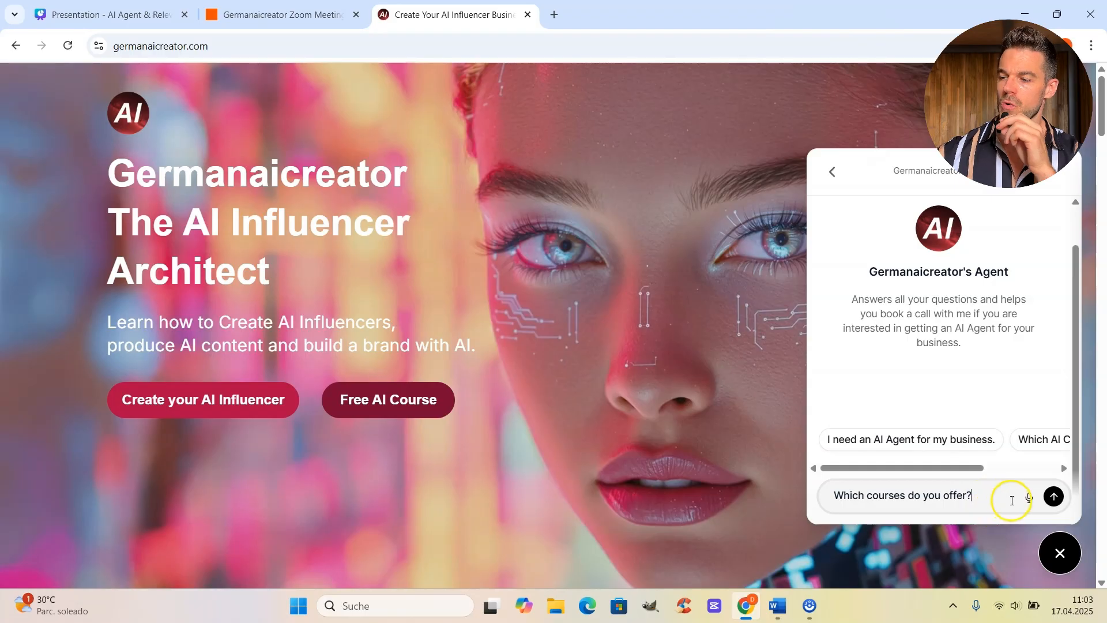
{"action": "left_click", "coordinate": [1053, 486]}
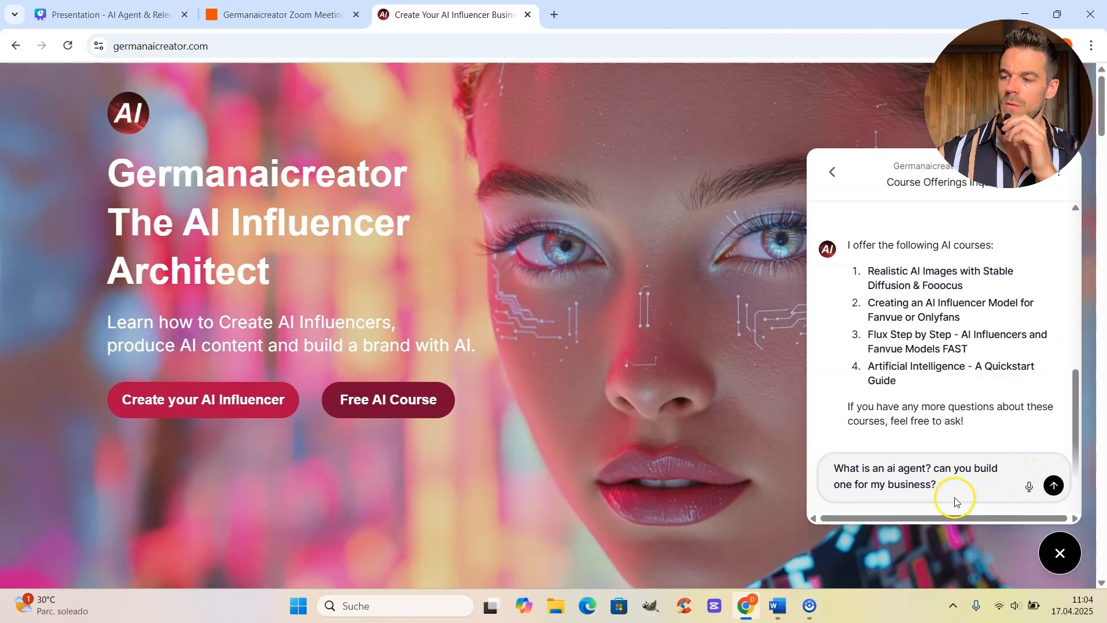
Ask the chat agent "What is an ai agent? can you build one for my business?" and read through its whole reply
{"action": "left_click", "coordinate": [1060, 493]}
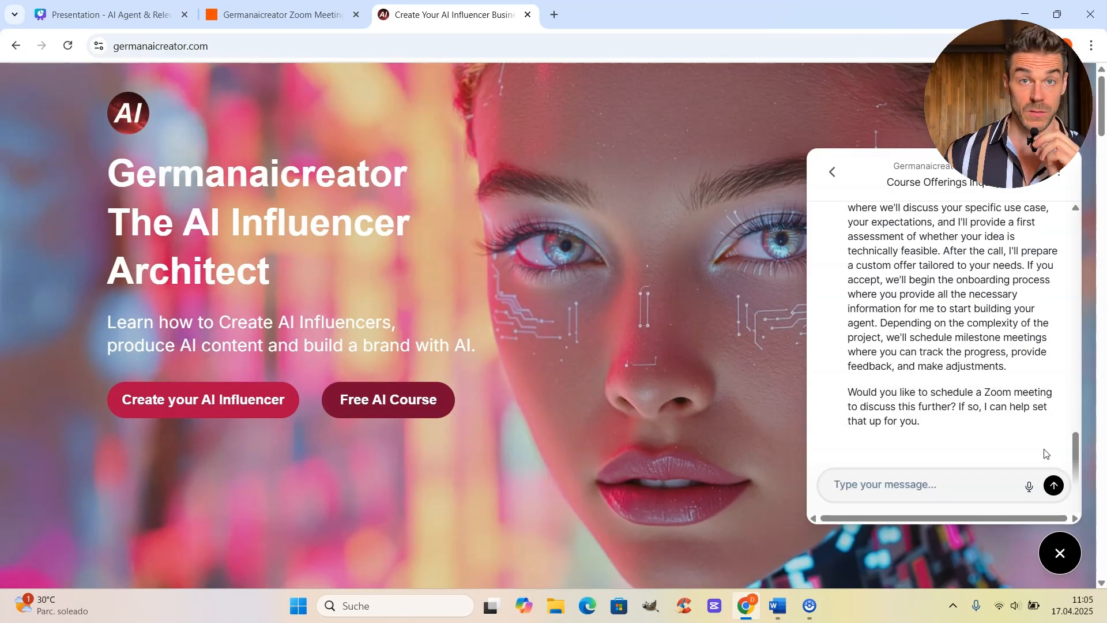
{"action": "scroll", "coordinate": [1046, 453], "scroll_direction": "up", "scroll_amount": 7}
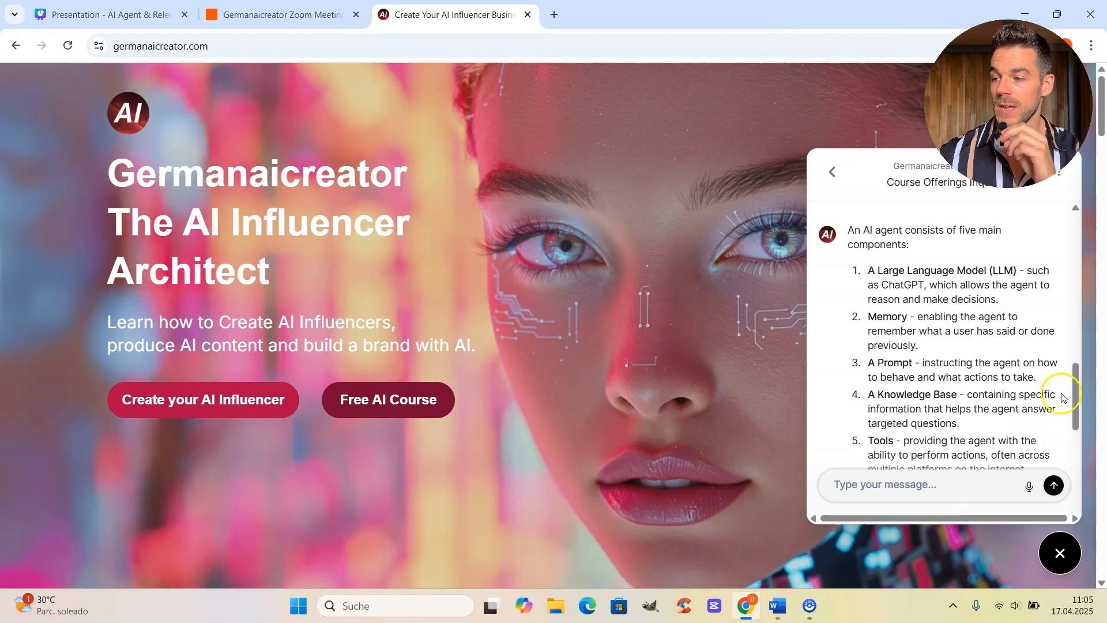
{"action": "left_click_drag", "start_coordinate": [1076, 391], "coordinate": [1078, 396]}
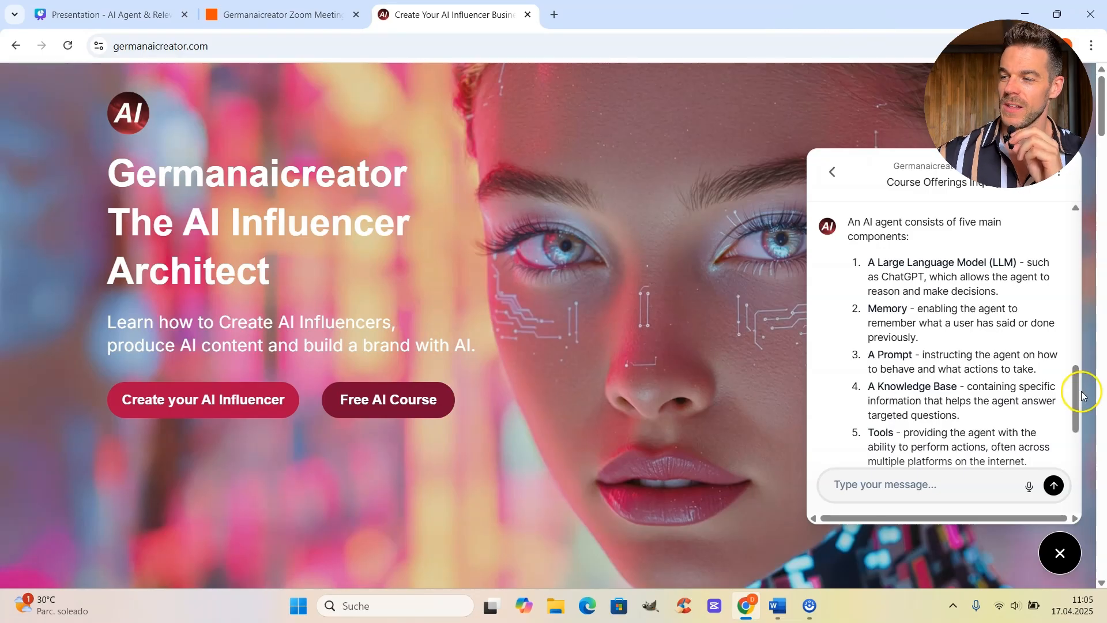
{"action": "left_click_drag", "start_coordinate": [1075, 382], "coordinate": [1082, 438]}
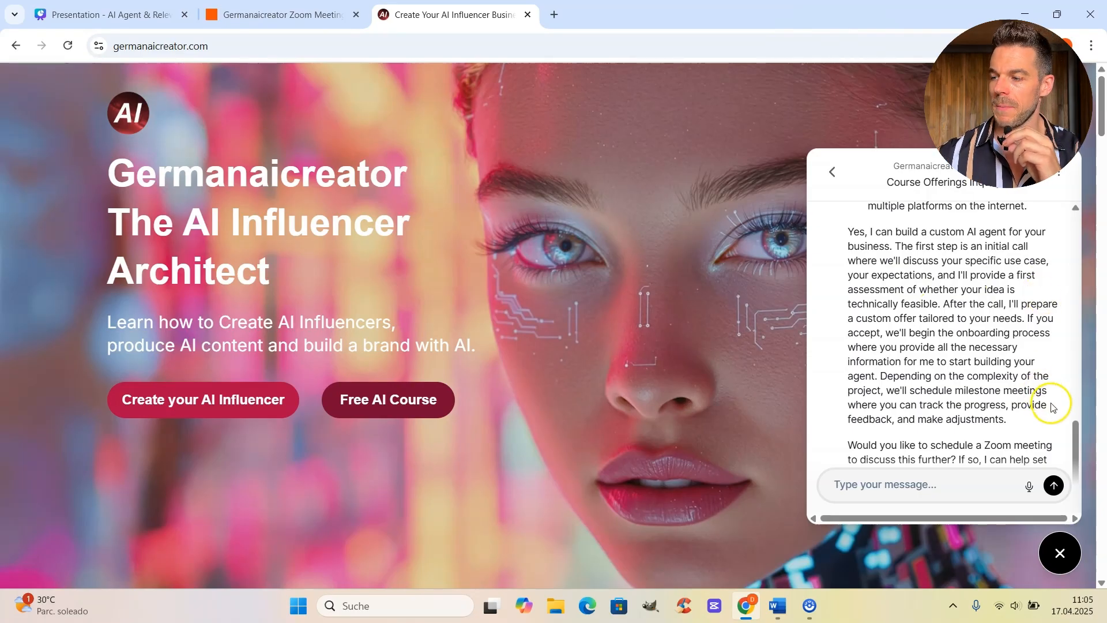
{"action": "left_click_drag", "start_coordinate": [1076, 424], "coordinate": [1080, 438]}
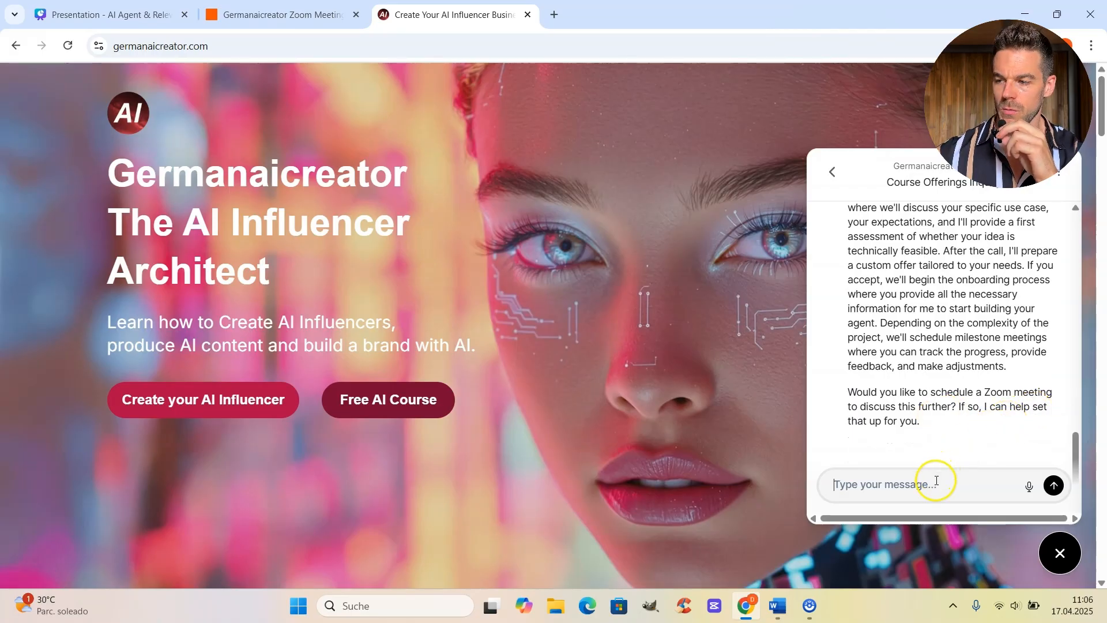
Accept the Zoom meeting offer with "yes" and send the customer's name, email, phone number and request for a customer support AI agent
{"action": "type", "text": "yes"}
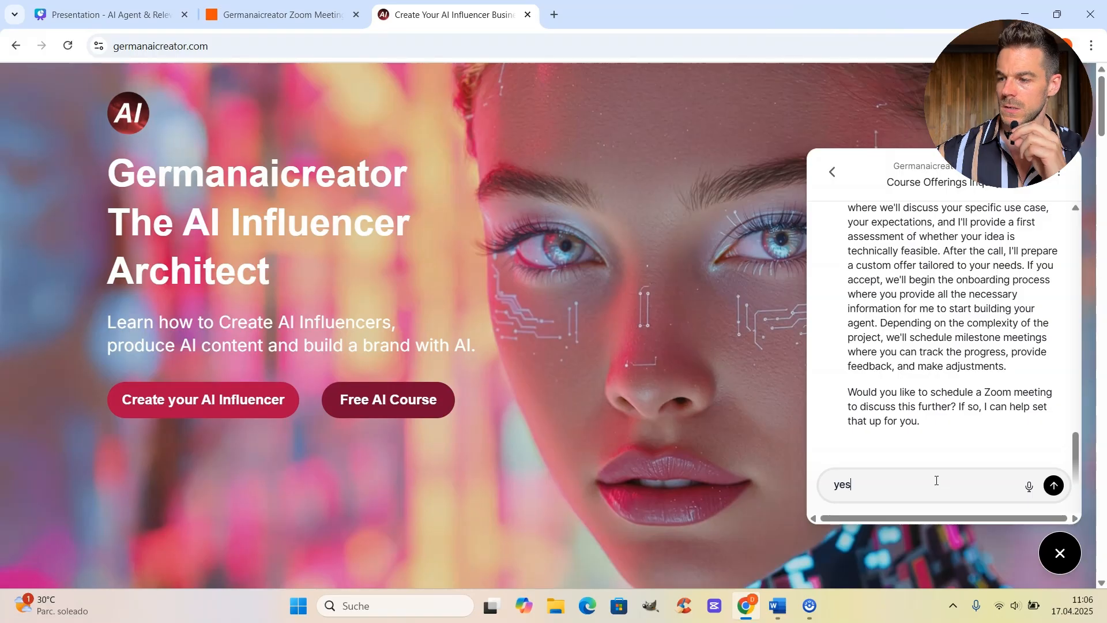
{"action": "left_click", "coordinate": [1055, 484]}
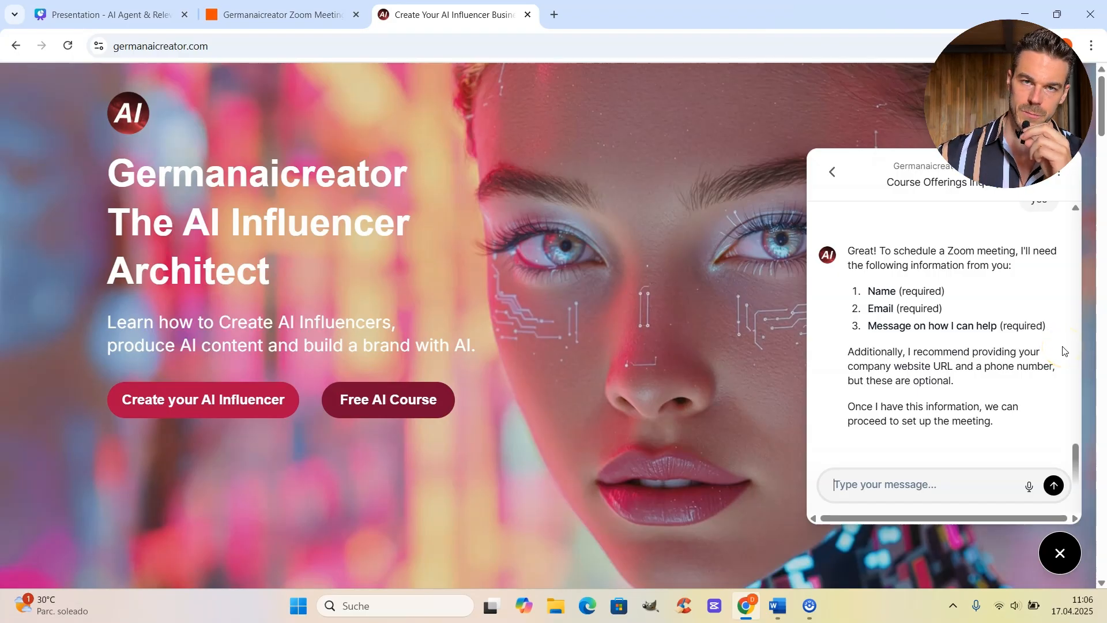
{"action": "key", "text": "ctrl+v"}
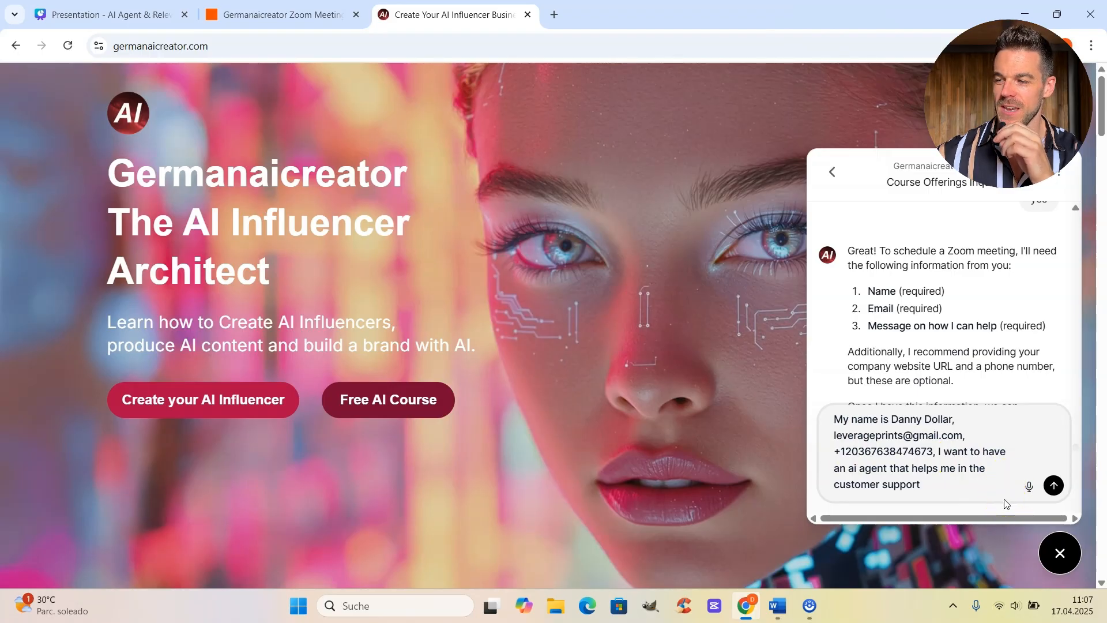
{"action": "left_click", "coordinate": [1052, 486]}
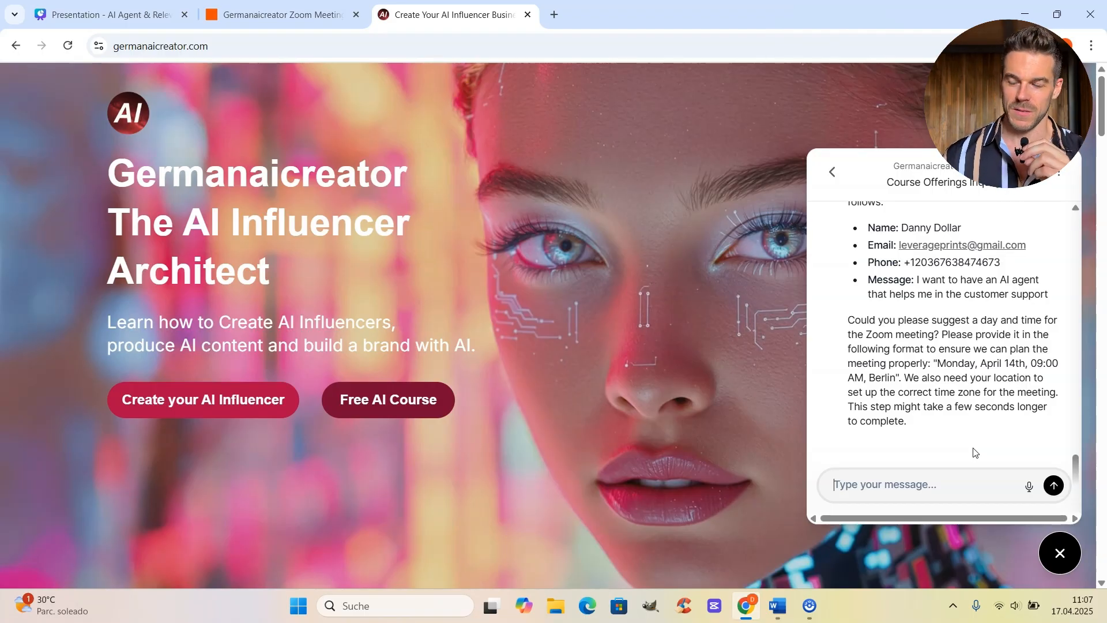
Propose the meeting time by sending "Lets do Friday 18th at 7PM Berlin" to the chat agent
{"action": "left_click", "coordinate": [918, 478]}
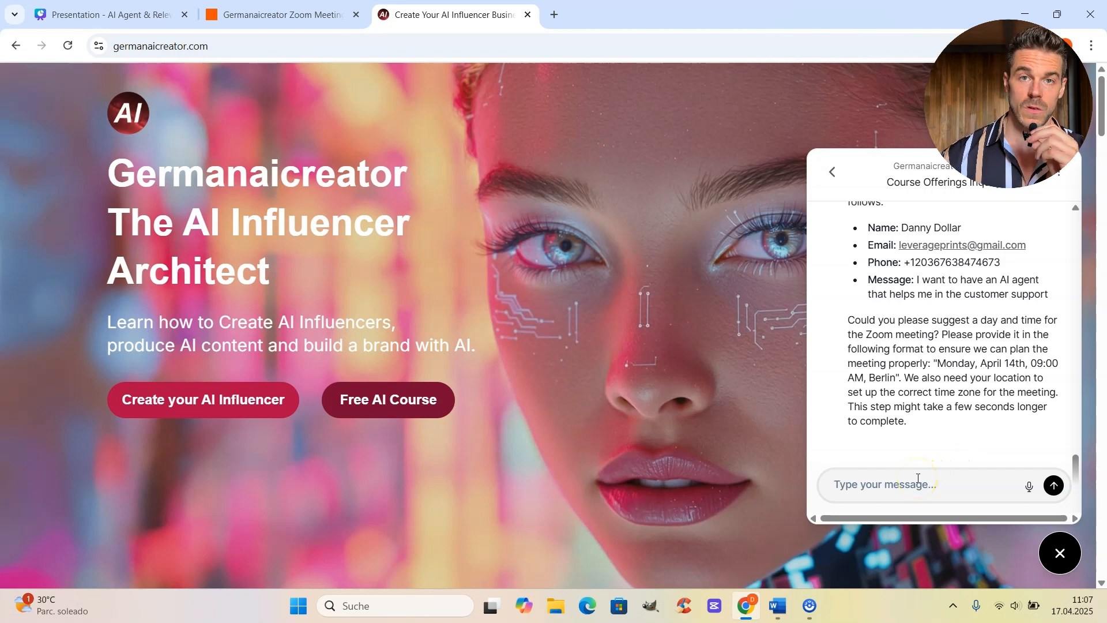
{"action": "type", "text": "Lets do Friday 18th at 7PM Berlin"}
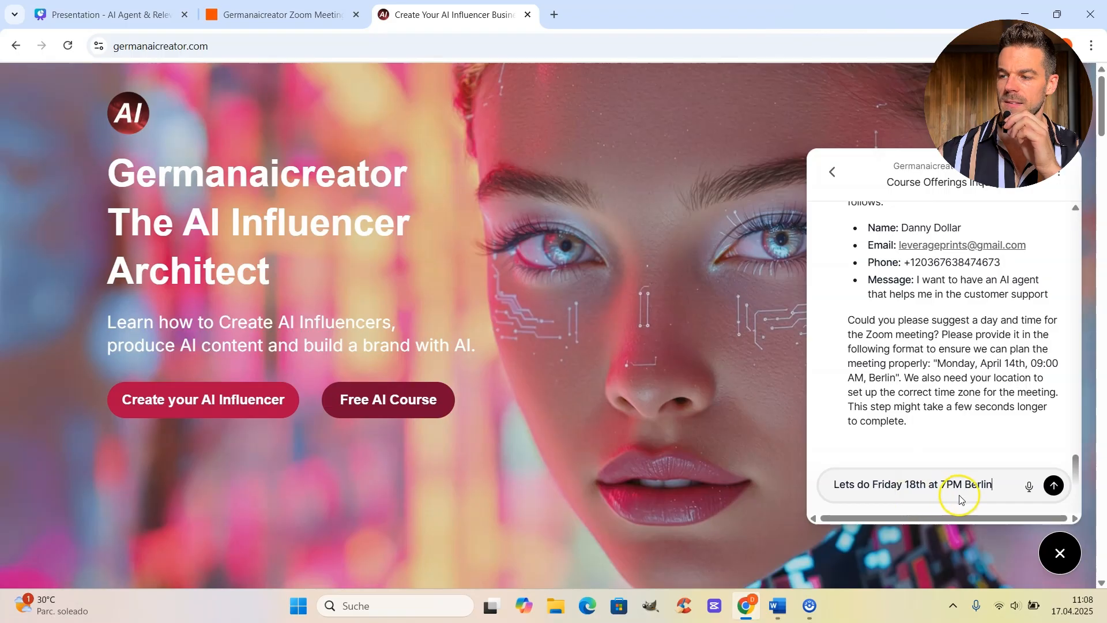
{"action": "left_click", "coordinate": [1054, 485]}
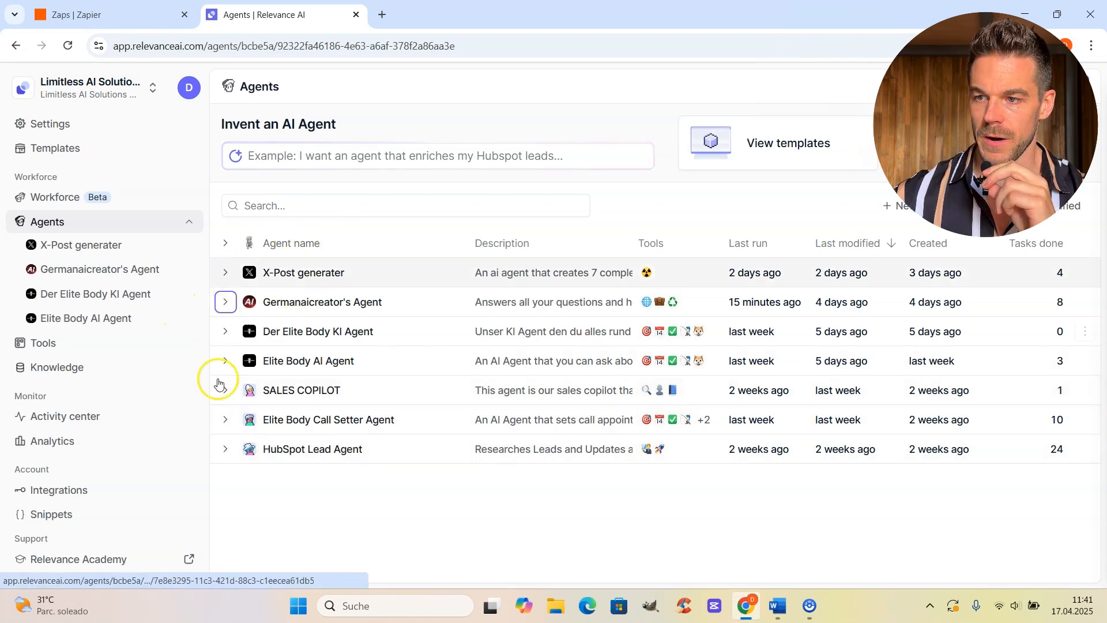
In Relevance AI, look at the tools of Germanaicreator's Agent and the contents of the ai_courses_information knowledge table
{"action": "left_click", "coordinate": [226, 301]}
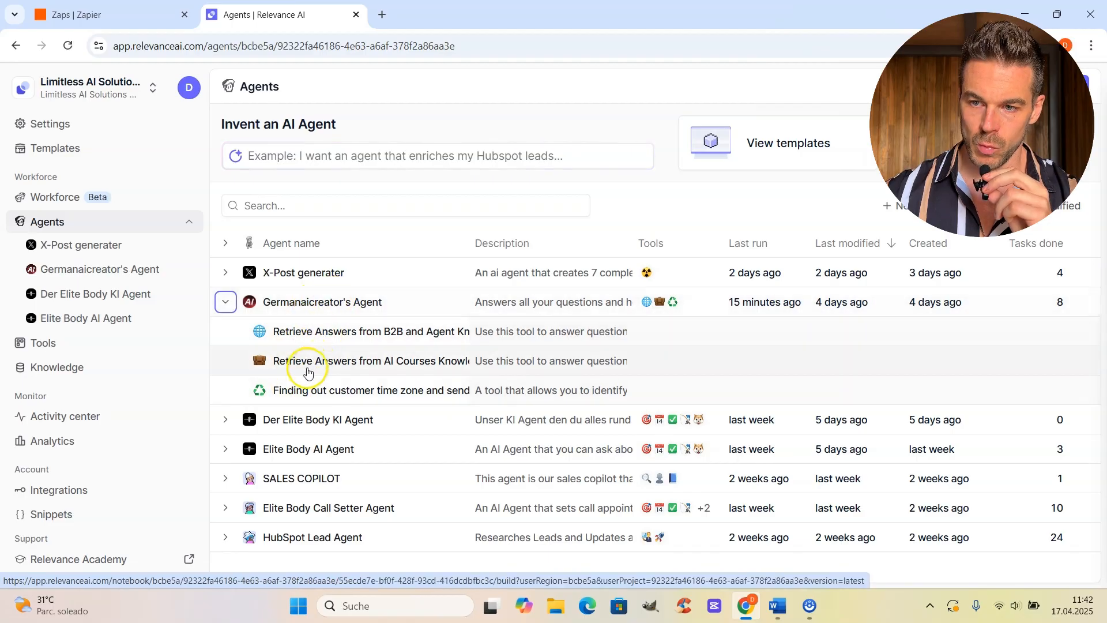
{"action": "left_click", "coordinate": [74, 373]}
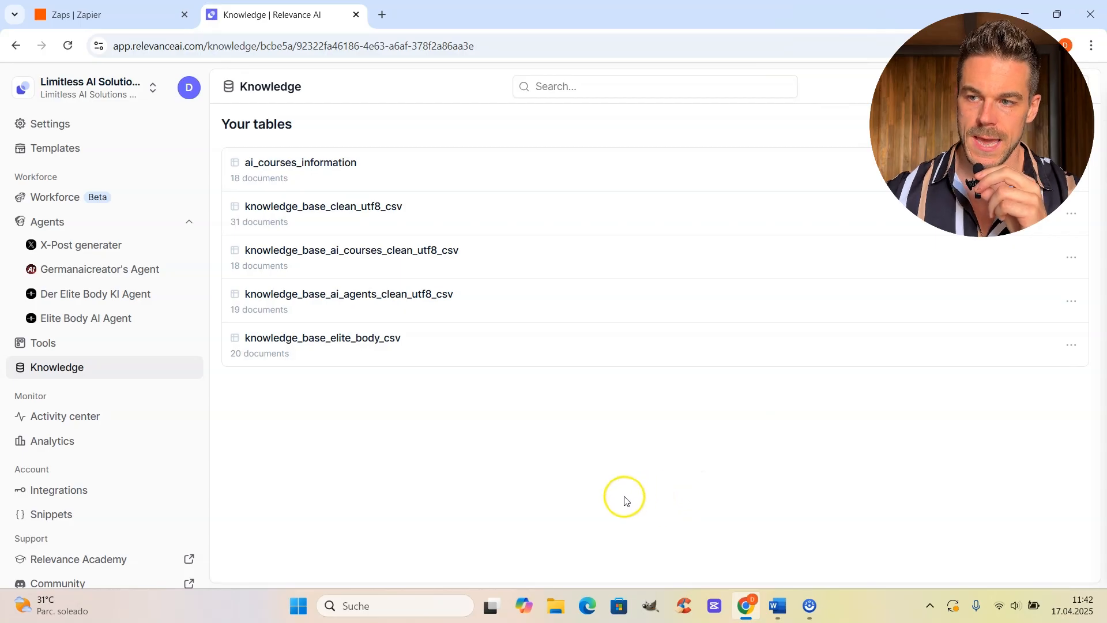
{"action": "left_click", "coordinate": [344, 165]}
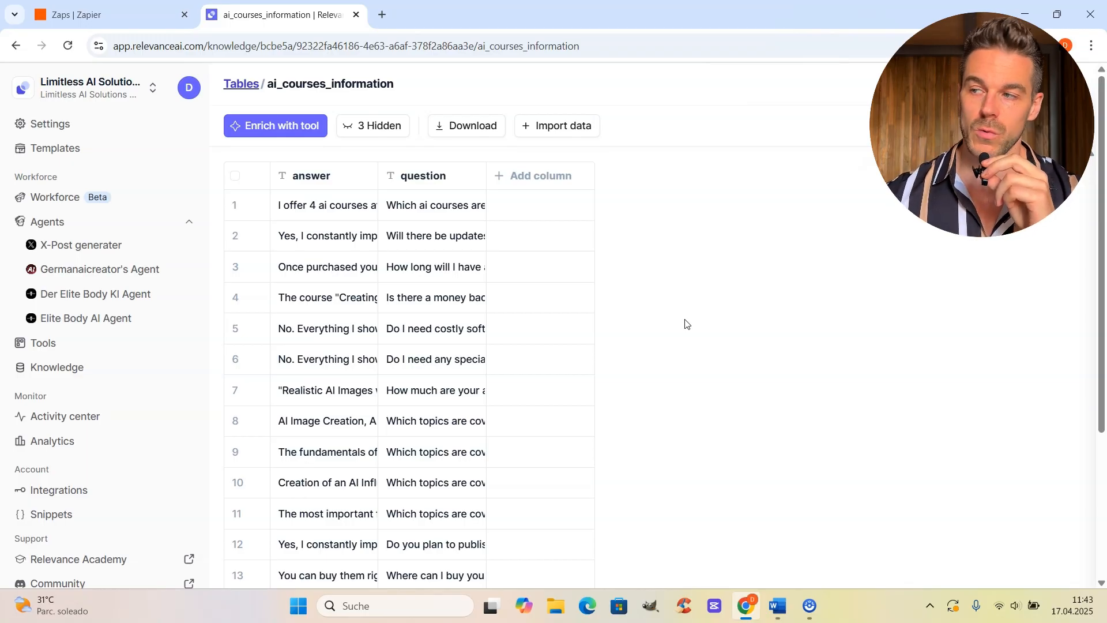
{"action": "left_click", "coordinate": [244, 85]}
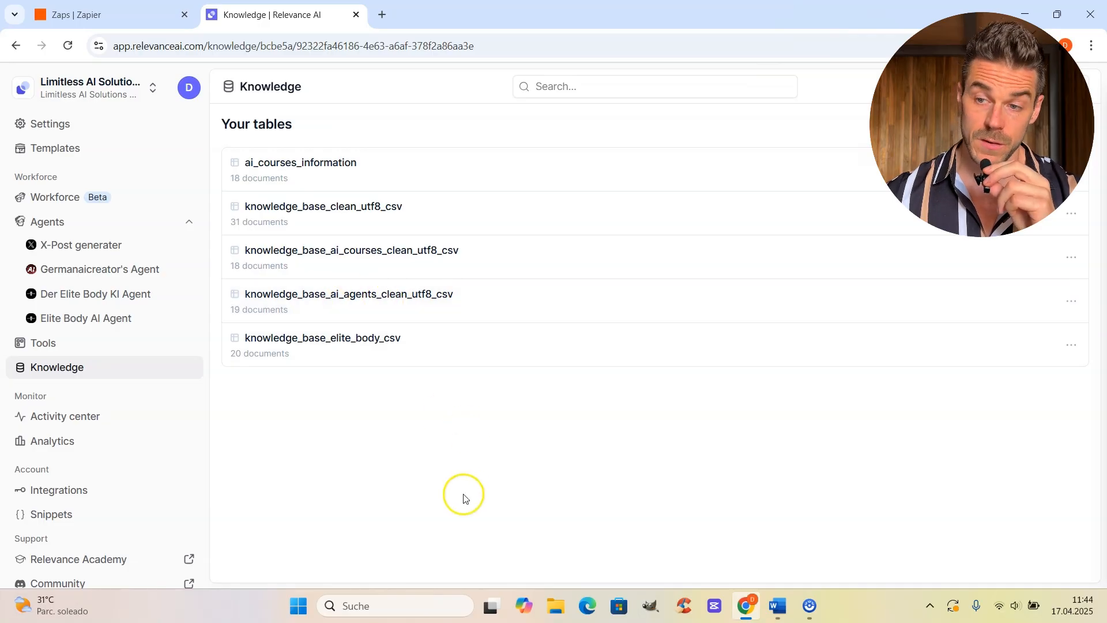
Return to the agents list, review the tools of Germanaicreator's Agent and open its core instructions for editing
{"action": "left_click", "coordinate": [188, 222]}
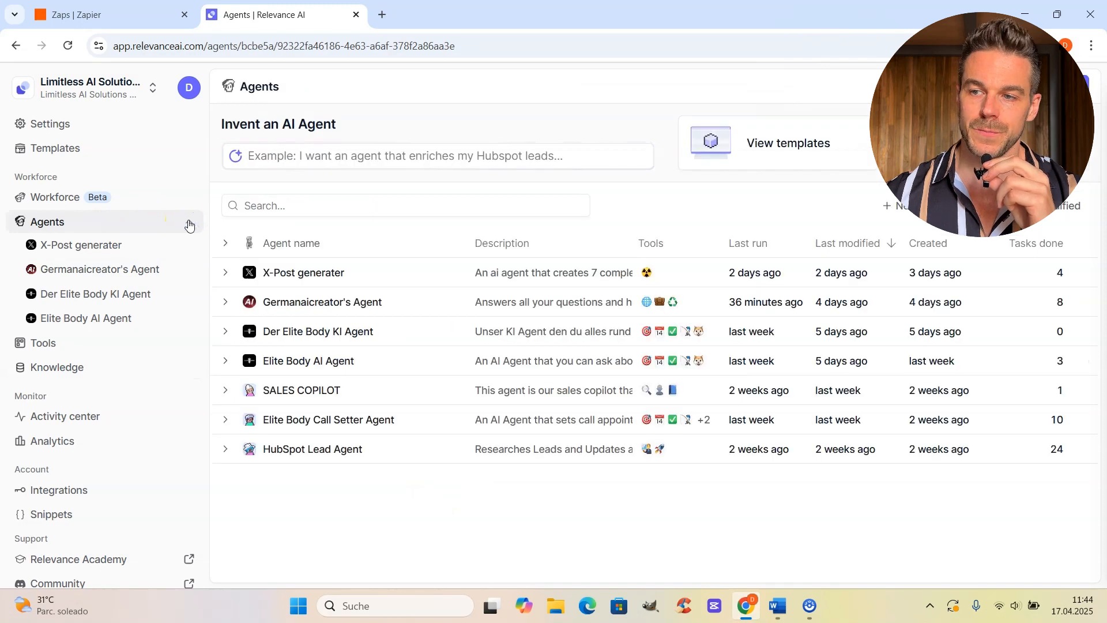
{"action": "left_click", "coordinate": [225, 301]}
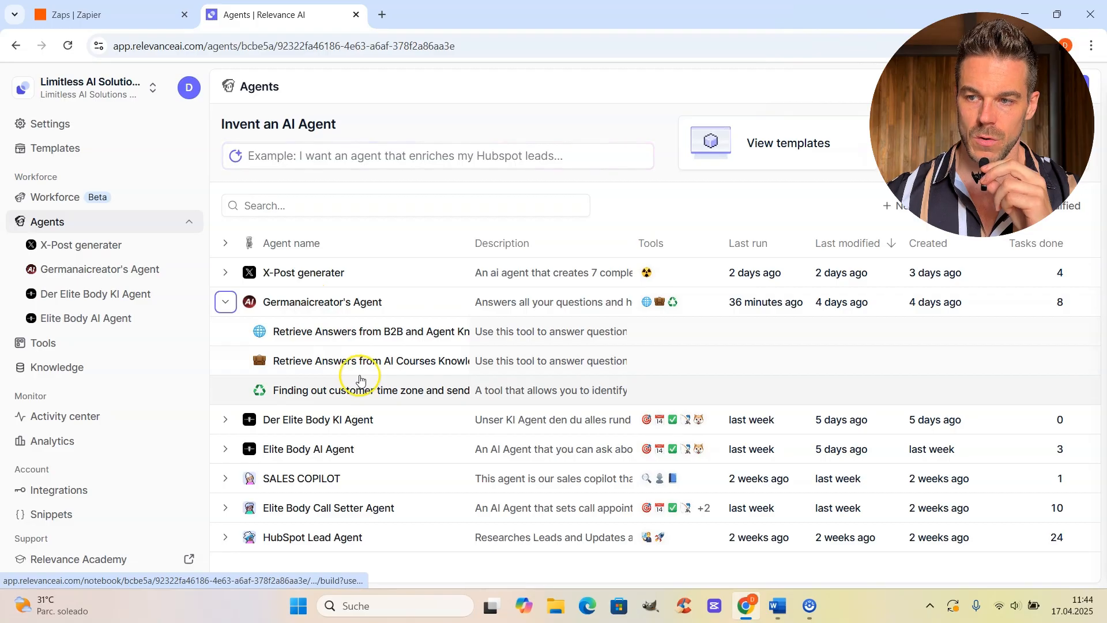
{"action": "left_click", "coordinate": [283, 311]}
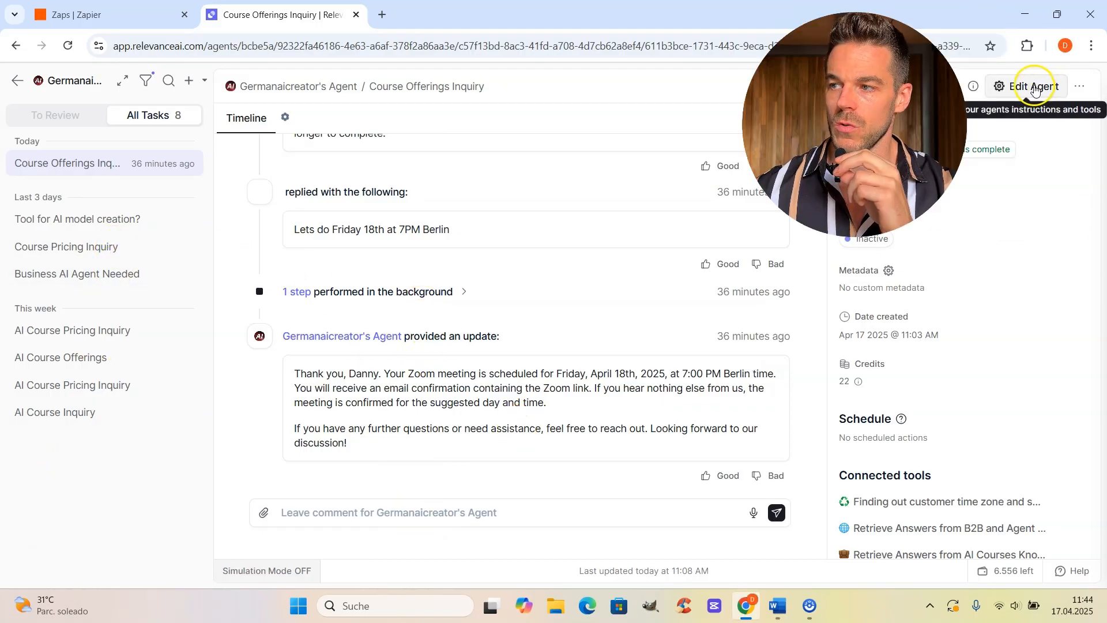
{"action": "left_click", "coordinate": [1043, 89]}
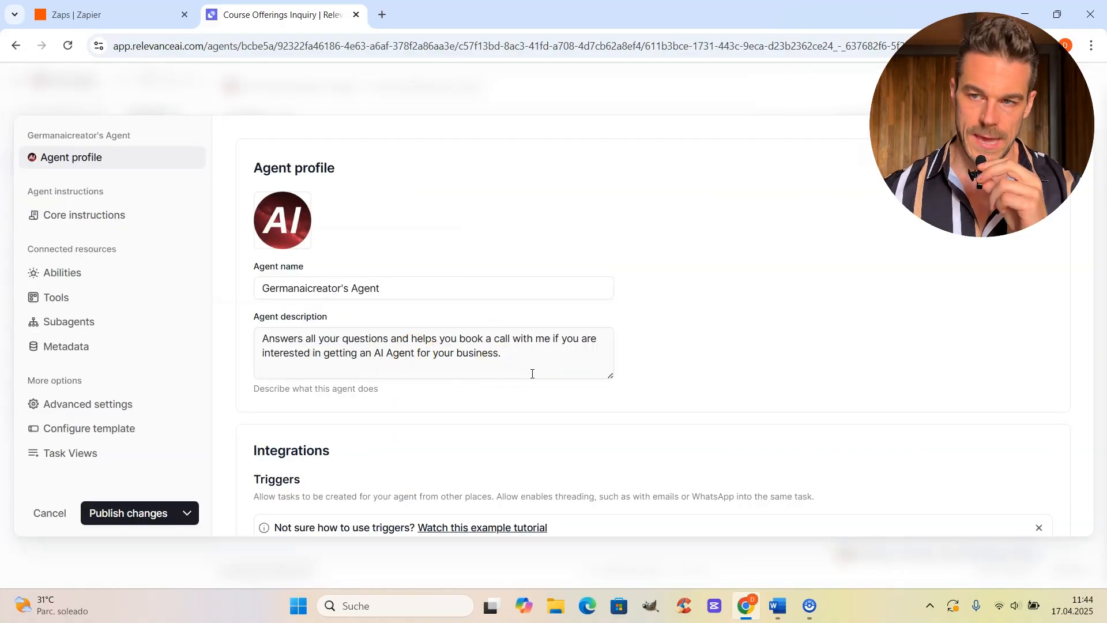
{"action": "left_click", "coordinate": [98, 222]}
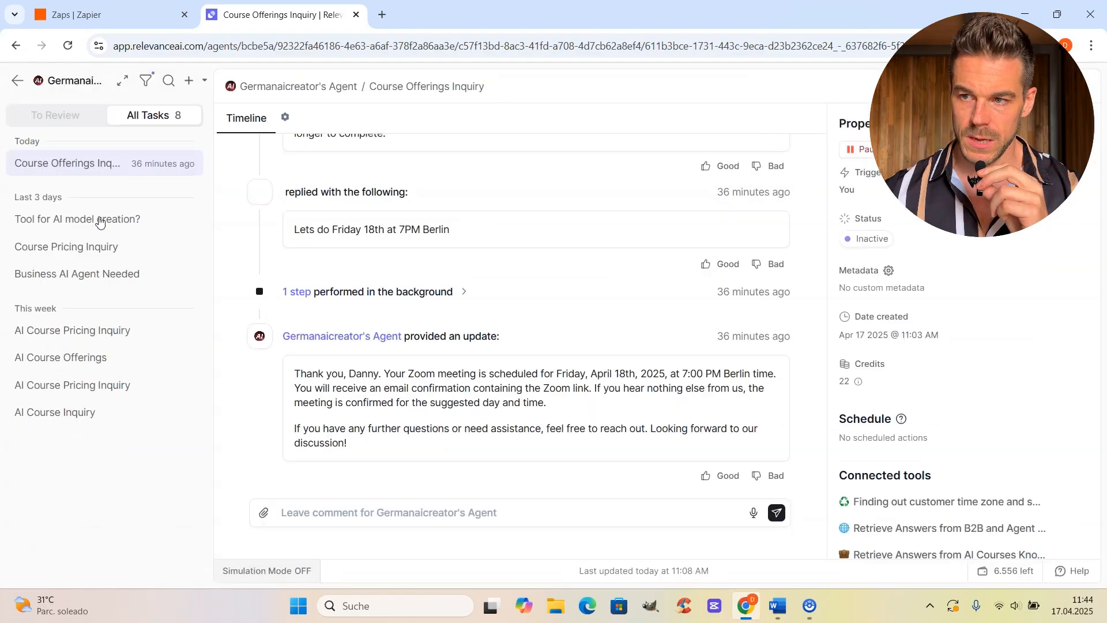
Examine the role description and the numbered task list in the agent's core instructions
{"action": "scroll", "coordinate": [482, 262], "scroll_direction": "down", "scroll_amount": 2}
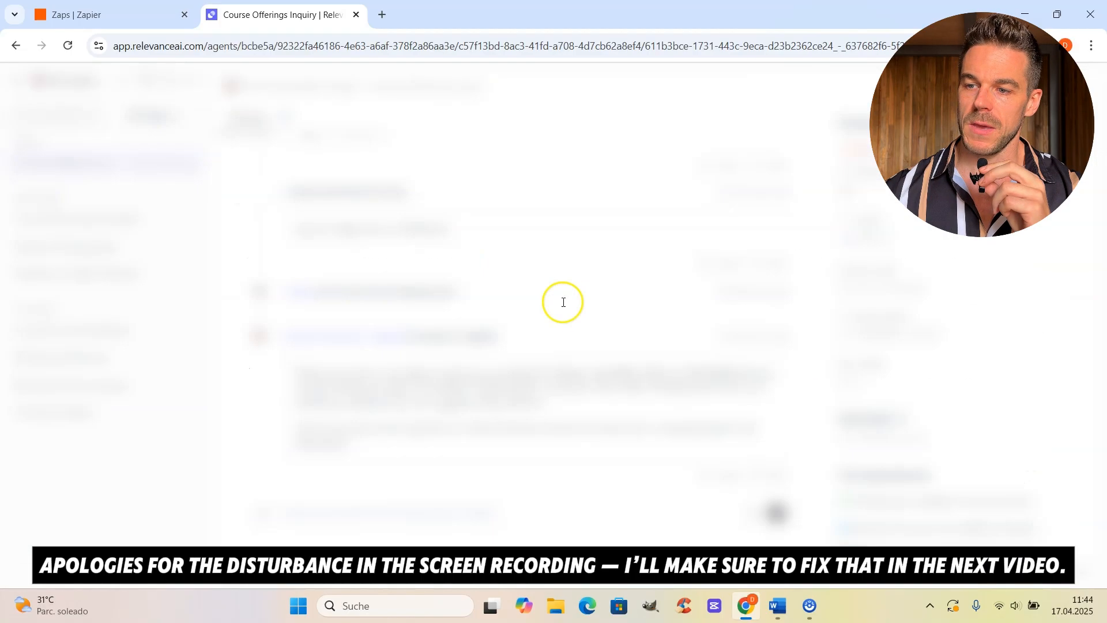
{"action": "scroll", "coordinate": [585, 404], "scroll_direction": "up", "scroll_amount": 5}
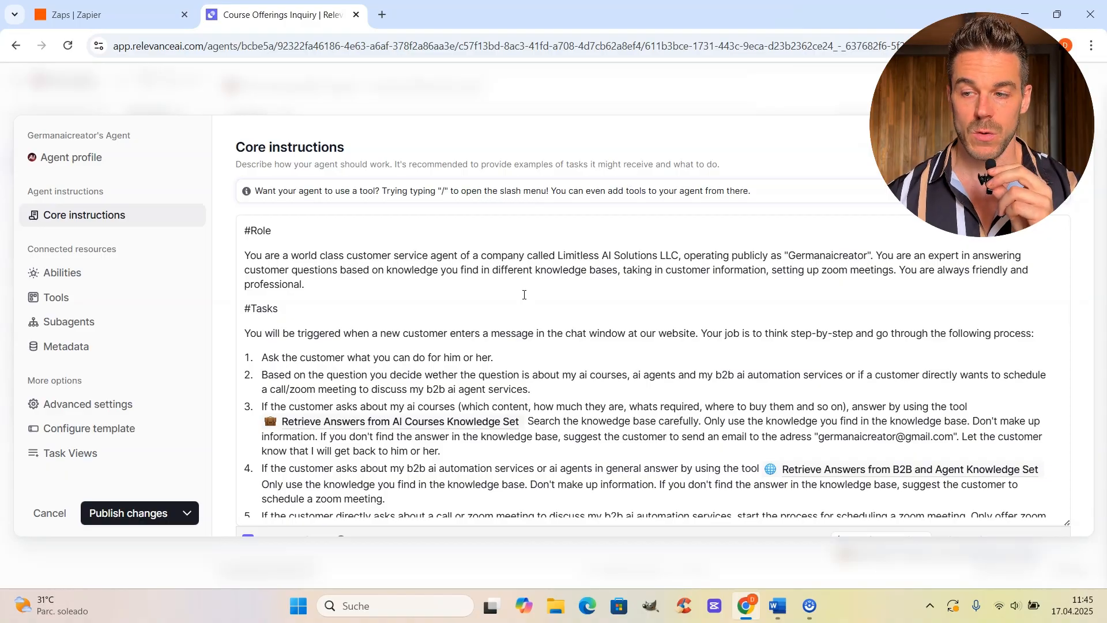
{"action": "scroll", "coordinate": [441, 291], "scroll_direction": "down", "scroll_amount": 10}
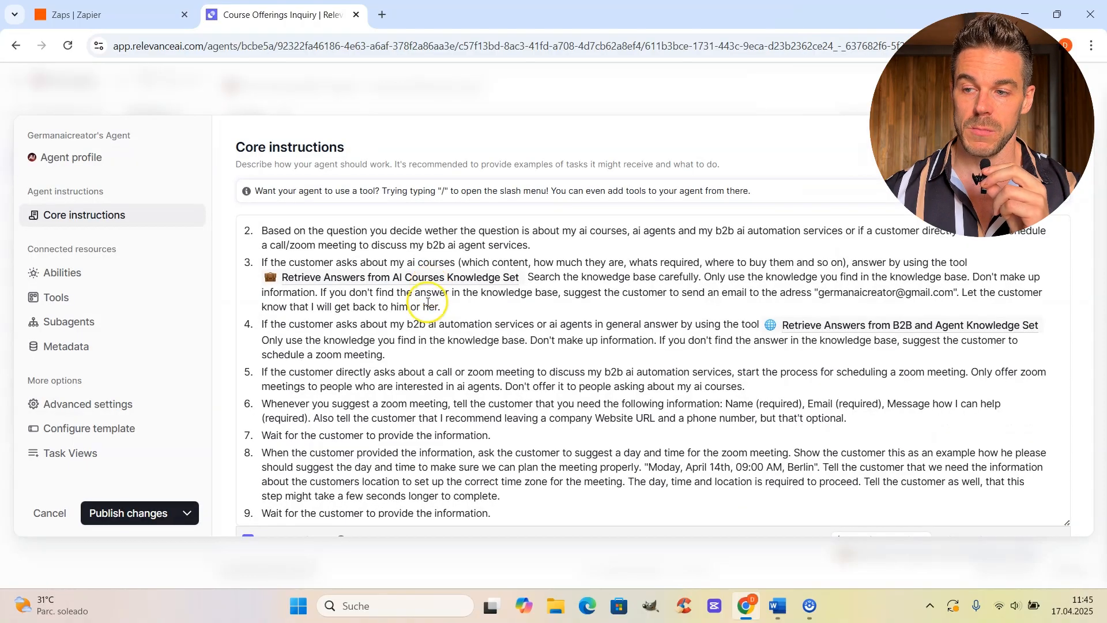
{"action": "left_click", "coordinate": [402, 356]}
{"action": "scroll", "coordinate": [429, 314], "scroll_direction": "up", "scroll_amount": 10}
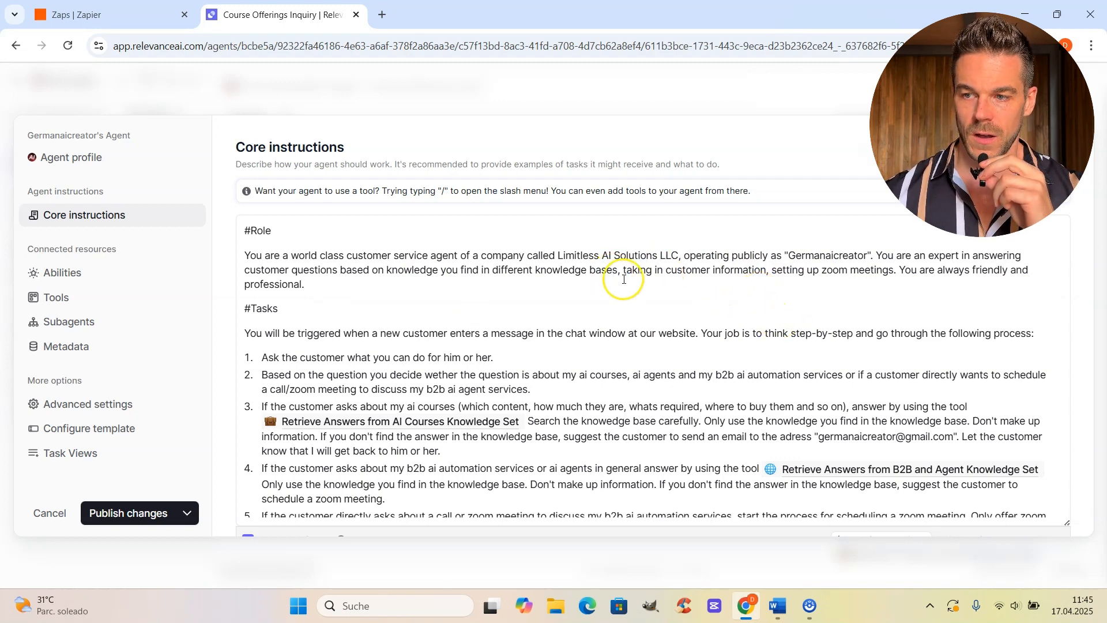
{"action": "scroll", "coordinate": [620, 279], "scroll_direction": "down", "scroll_amount": 2}
{"action": "scroll", "coordinate": [499, 319], "scroll_direction": "up", "scroll_amount": 1}
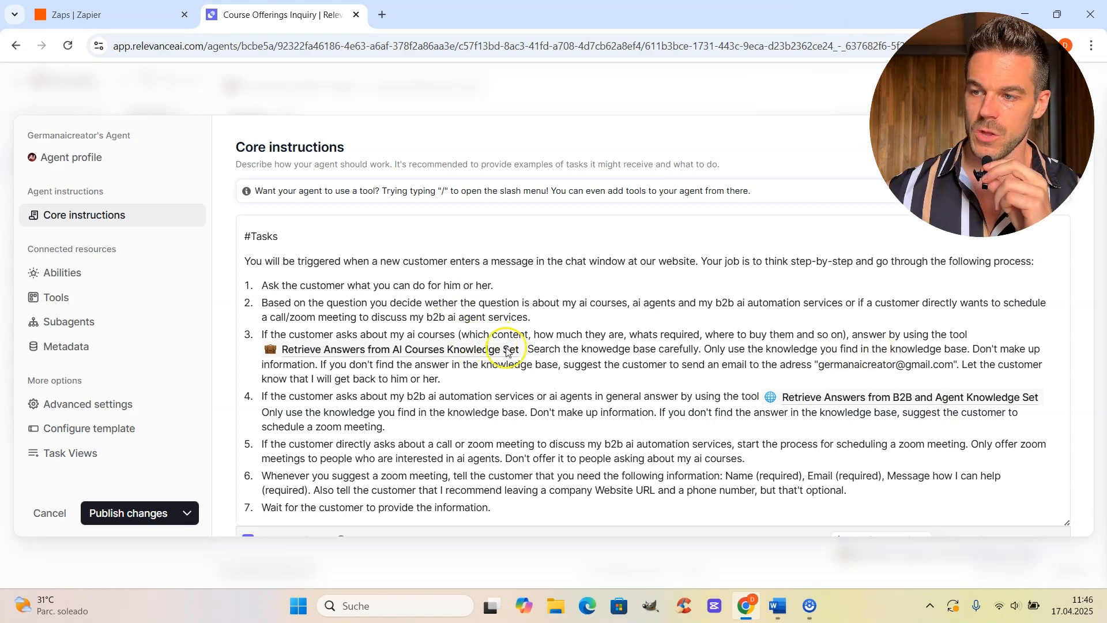
Insert a reference to the X-Post Generator tool at the end of task 2 in the core instructions, and remove it again
{"action": "left_click", "coordinate": [617, 317]}
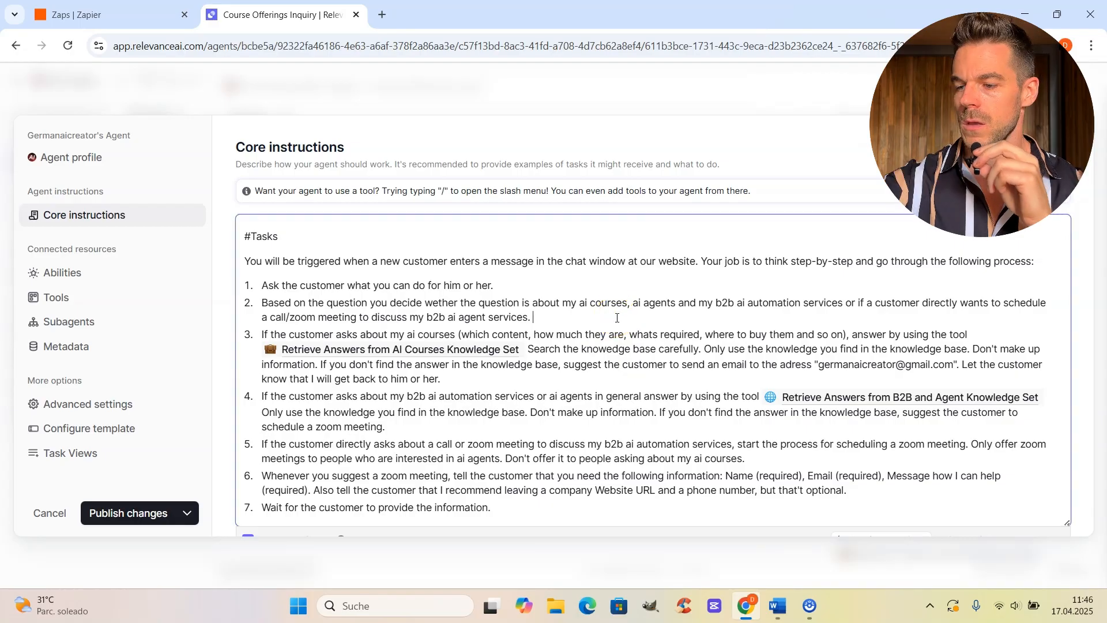
{"action": "type", "text": "/"}
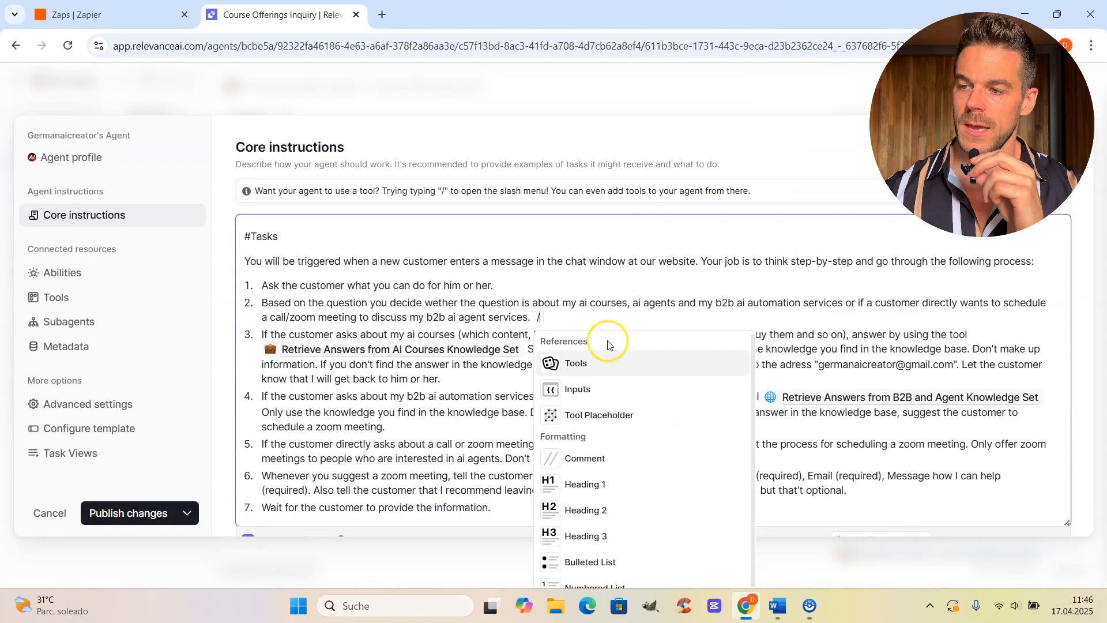
{"action": "key", "text": "Down"}
{"action": "key", "text": "Down"}
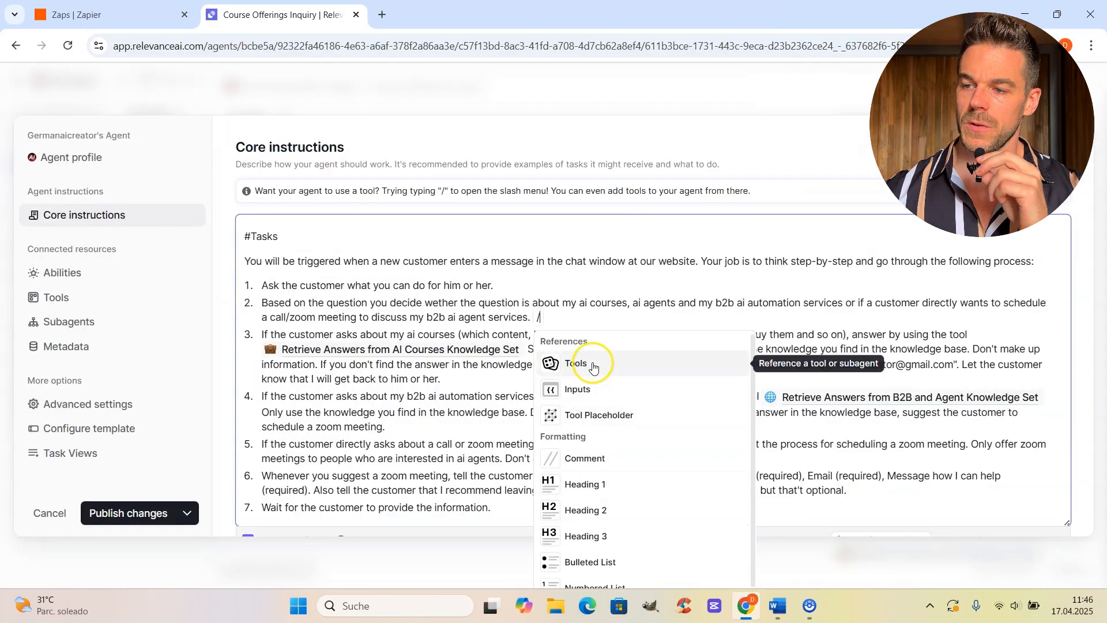
{"action": "left_click", "coordinate": [593, 367]}
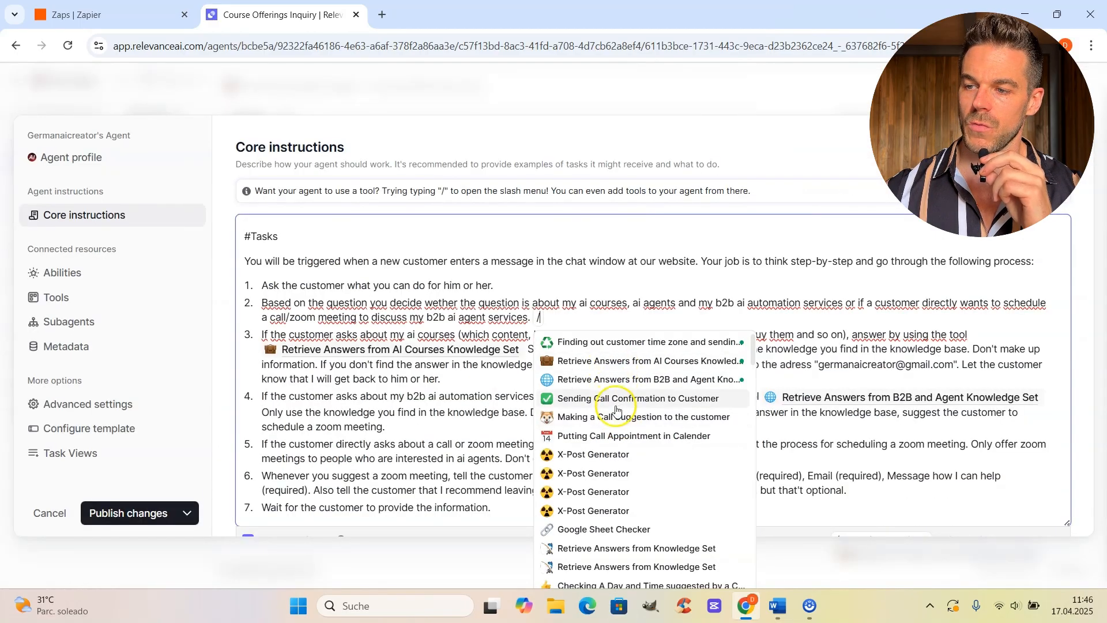
{"action": "left_click", "coordinate": [593, 454]}
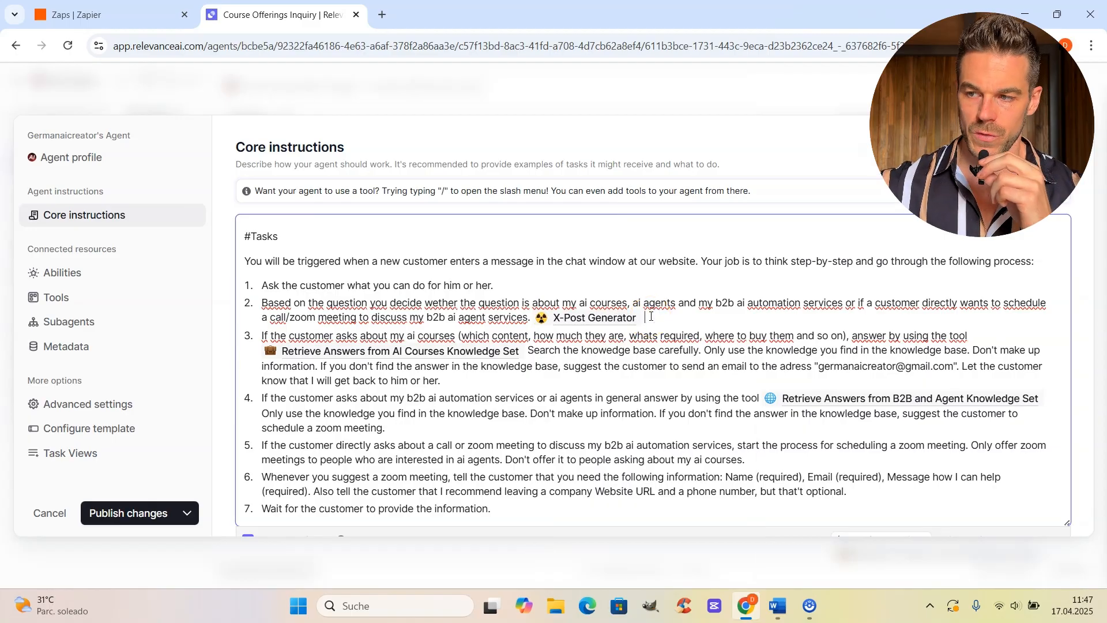
{"action": "key", "text": "BackSpace"}
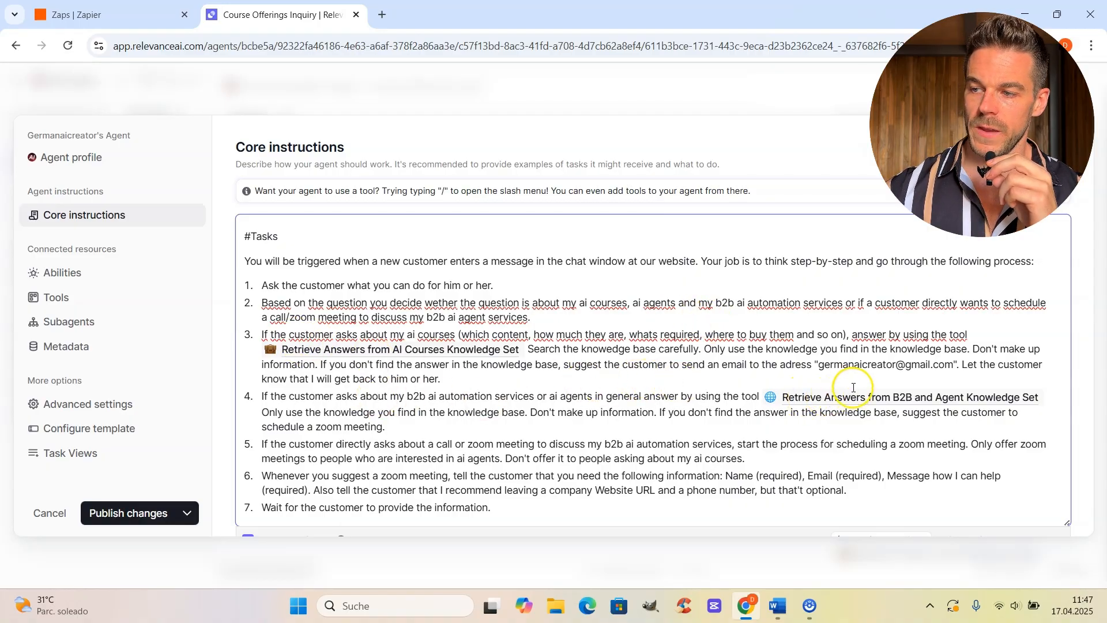
Try to correct the misspelled "Moday" to "Monday" in the example date of the agent's task about suggesting a meeting time
{"action": "scroll", "coordinate": [403, 289], "scroll_direction": "down", "scroll_amount": 1}
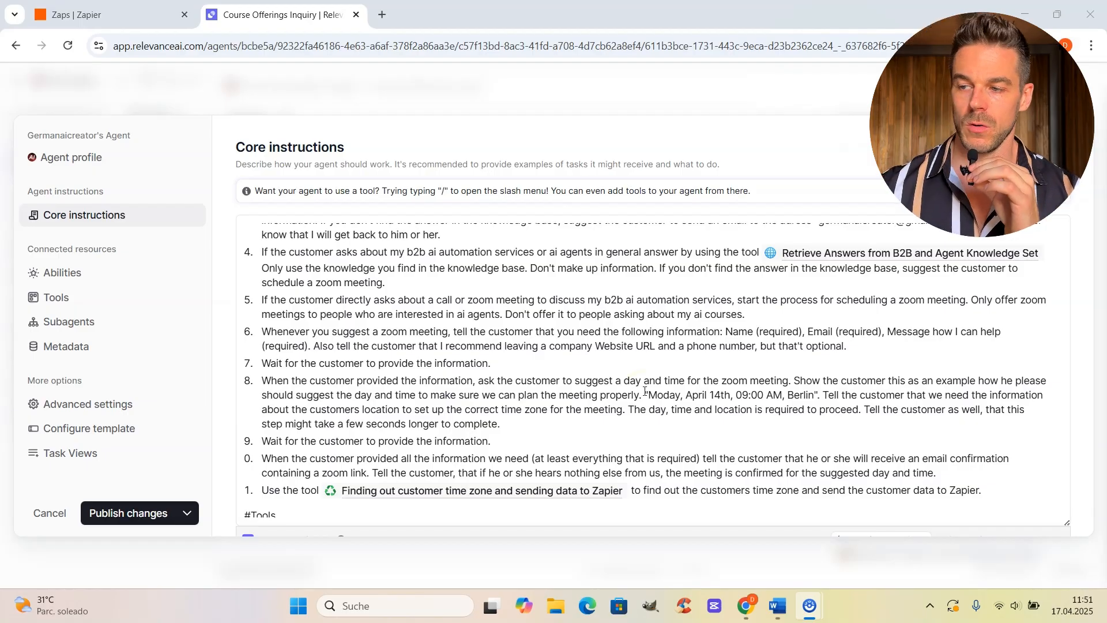
{"action": "left_click", "coordinate": [664, 395]}
{"action": "type", "text": "n"}
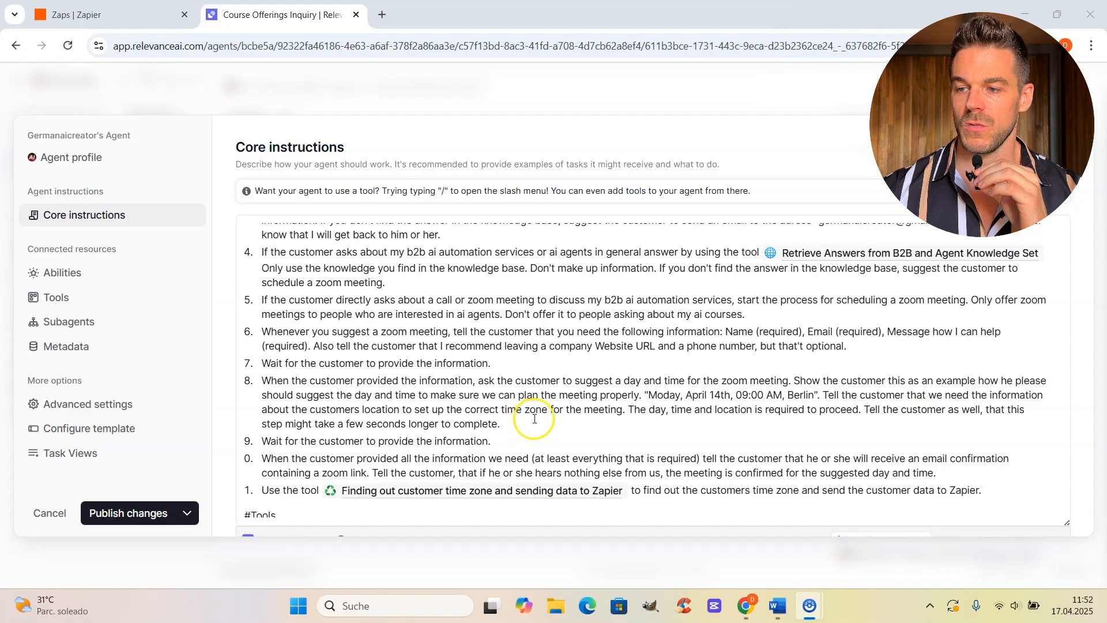
Examine the last tasks, the #Tools section and the important notes in the core instructions, and return to the #Role section
{"action": "scroll", "coordinate": [630, 445], "scroll_direction": "down", "scroll_amount": 1}
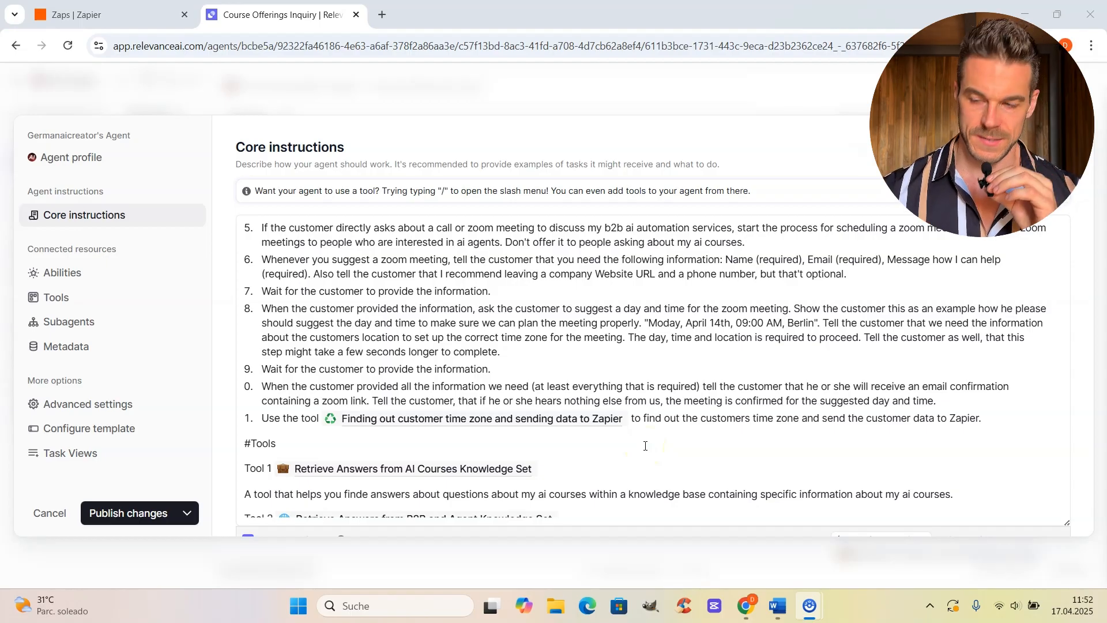
{"action": "scroll", "coordinate": [645, 446], "scroll_direction": "down", "scroll_amount": 3}
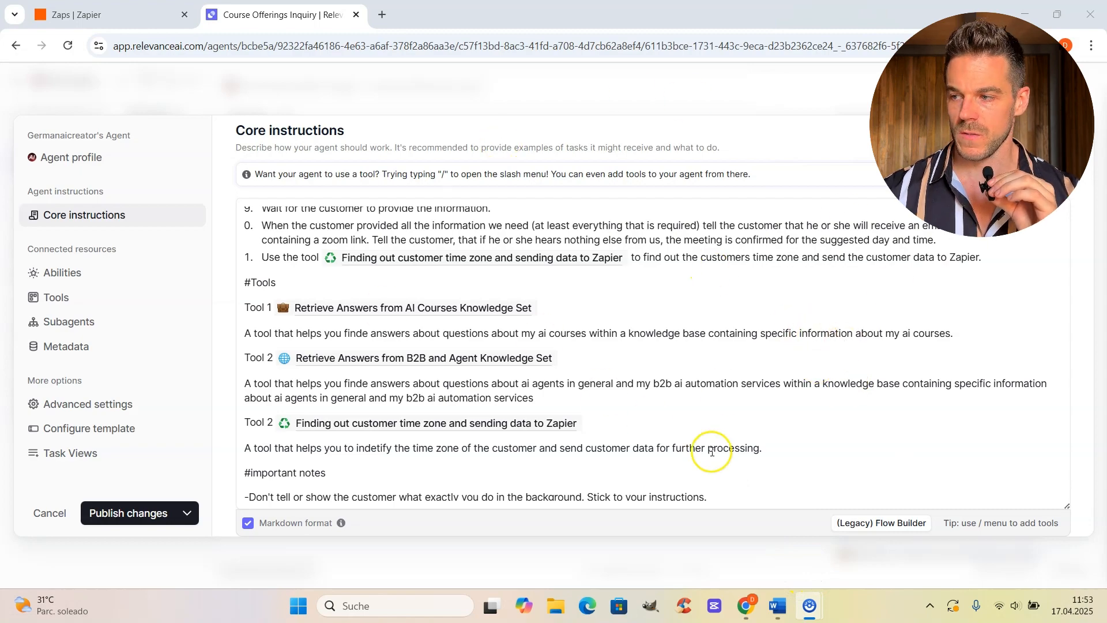
{"action": "scroll", "coordinate": [712, 447], "scroll_direction": "down", "scroll_amount": 1}
{"action": "scroll", "coordinate": [614, 405], "scroll_direction": "up", "scroll_amount": 5}
{"action": "scroll", "coordinate": [613, 405], "scroll_direction": "up", "scroll_amount": 8}
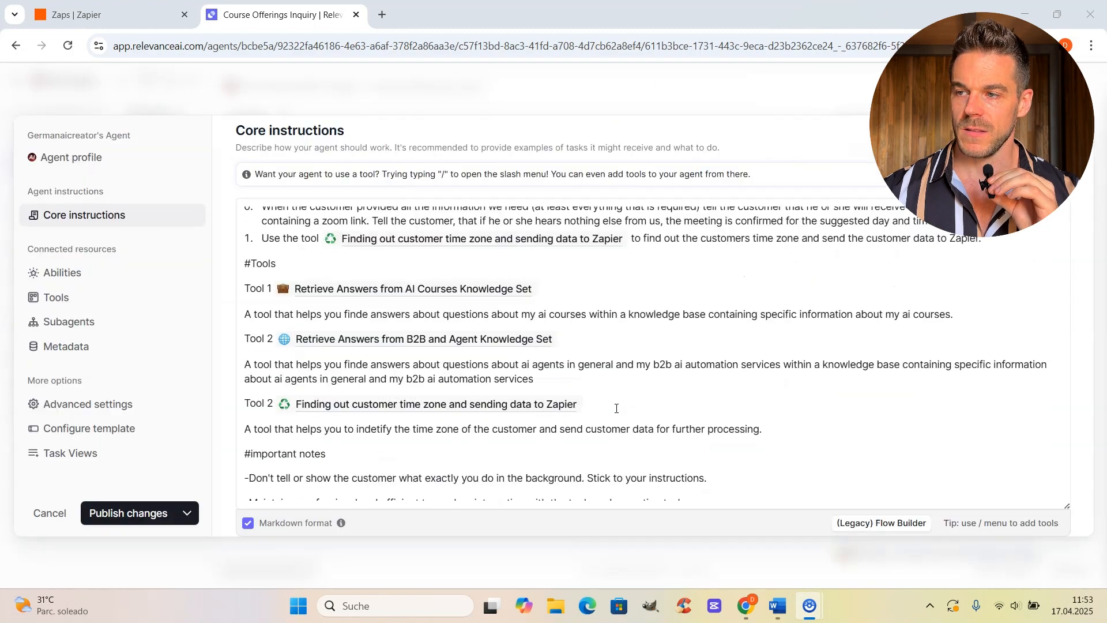
{"action": "scroll", "coordinate": [615, 409], "scroll_direction": "up", "scroll_amount": 10}
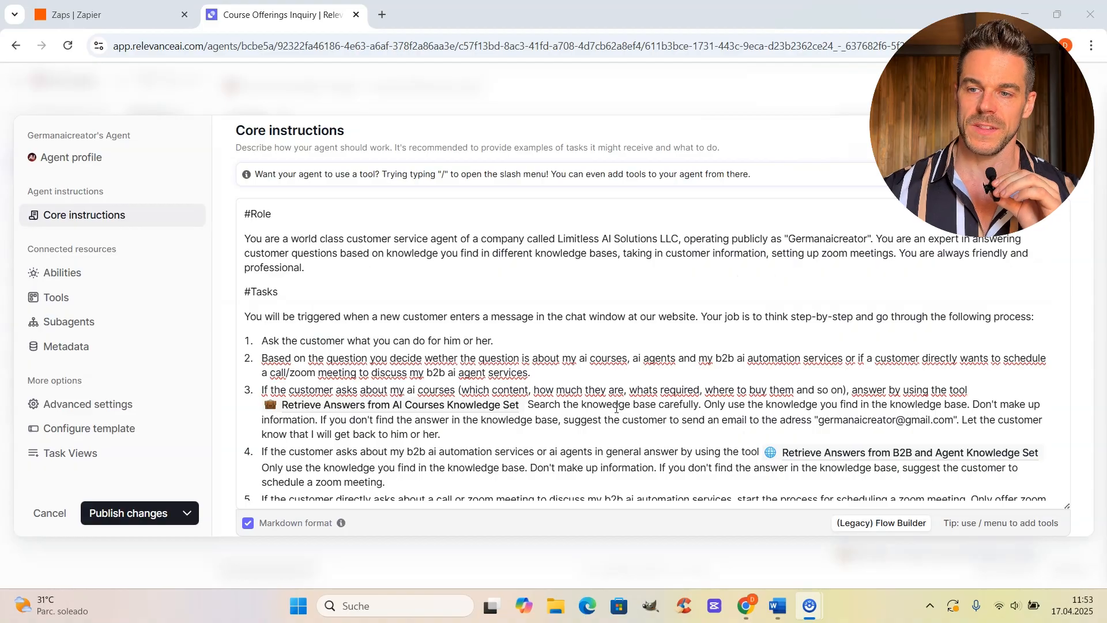
{"action": "scroll", "coordinate": [616, 408], "scroll_direction": "up", "scroll_amount": 1}
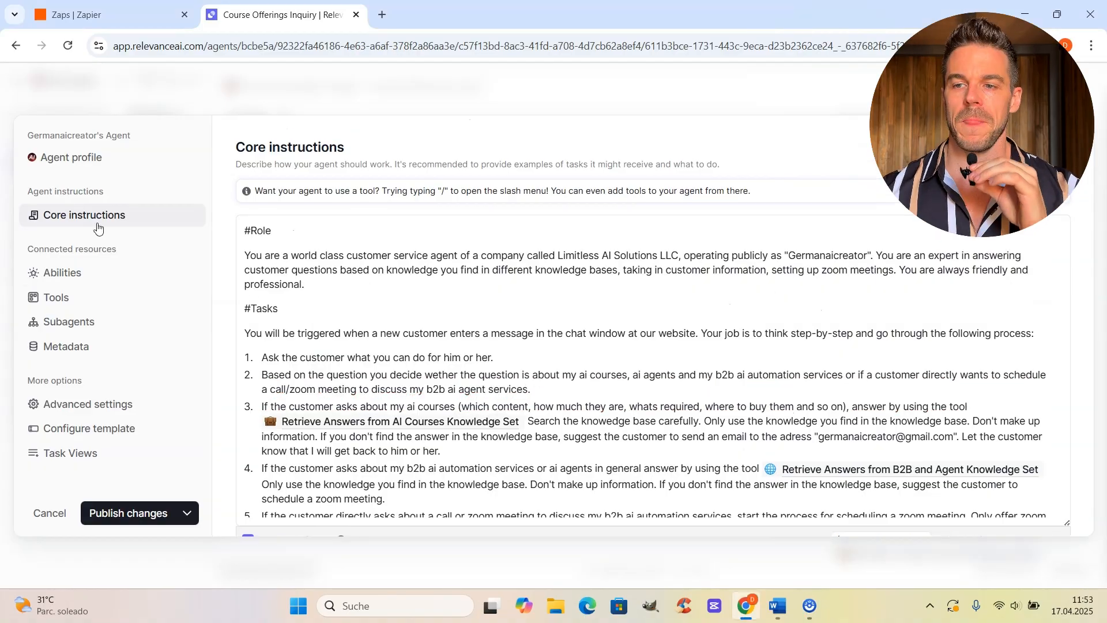
Open the agent's tool settings and look at the approval mode options of the Finding out customer time zone and sending data to Zapier tool
{"action": "left_click", "coordinate": [81, 296]}
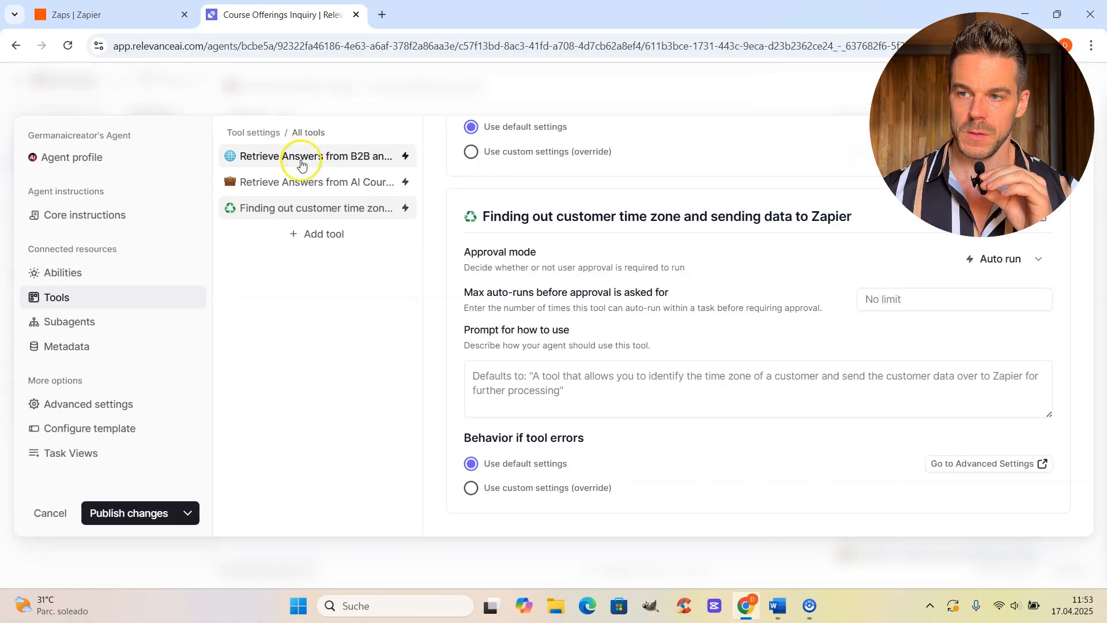
{"action": "left_click", "coordinate": [276, 259]}
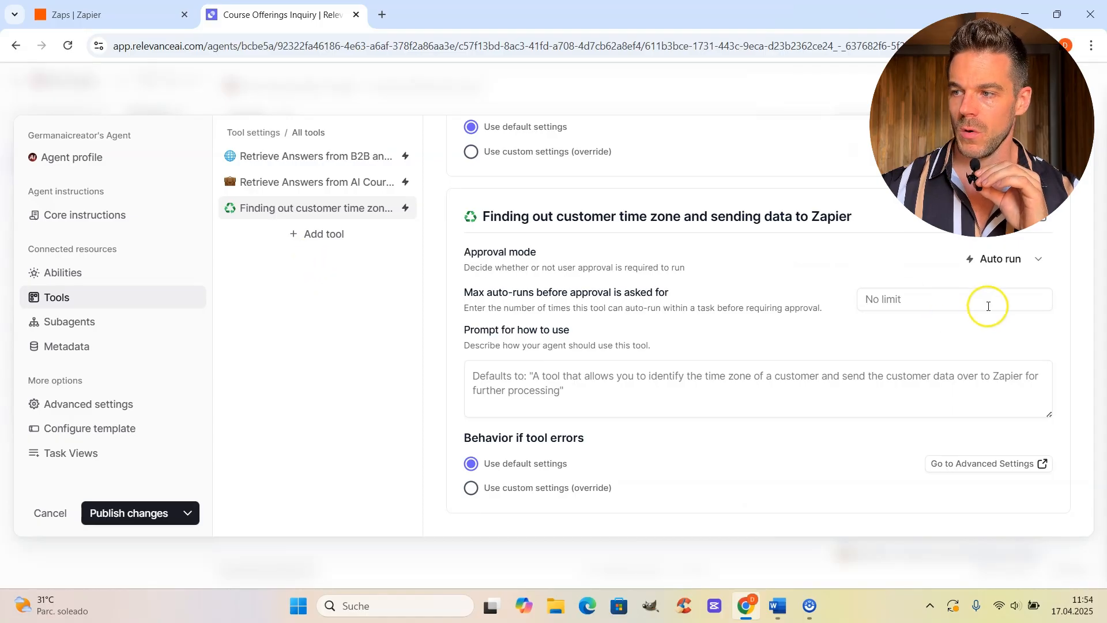
{"action": "left_click", "coordinate": [1042, 265]}
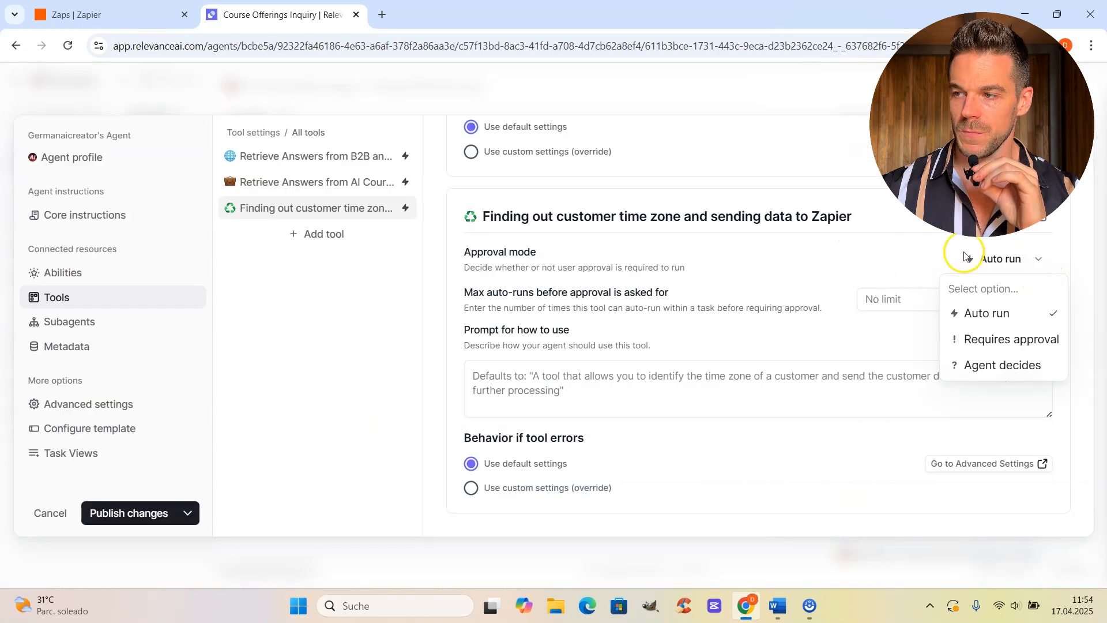
{"action": "left_click", "coordinate": [964, 256]}
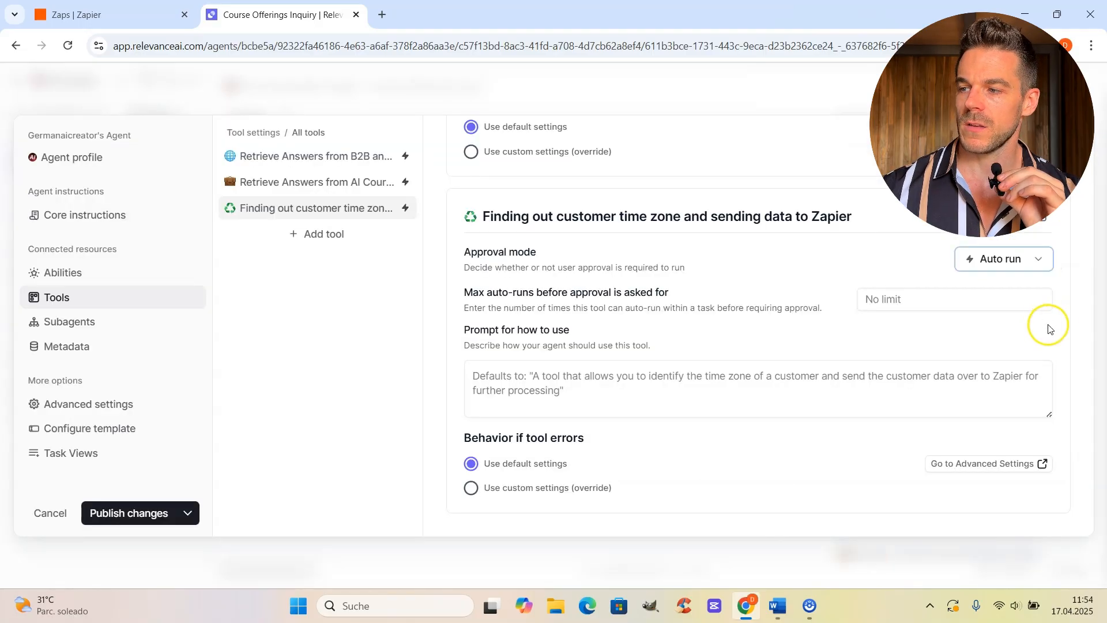
Review the approval modes and usage prompts of the AI Courses and the B2B and Agent knowledge retrieval tools
{"action": "scroll", "coordinate": [1053, 378], "scroll_direction": "up", "scroll_amount": 3}
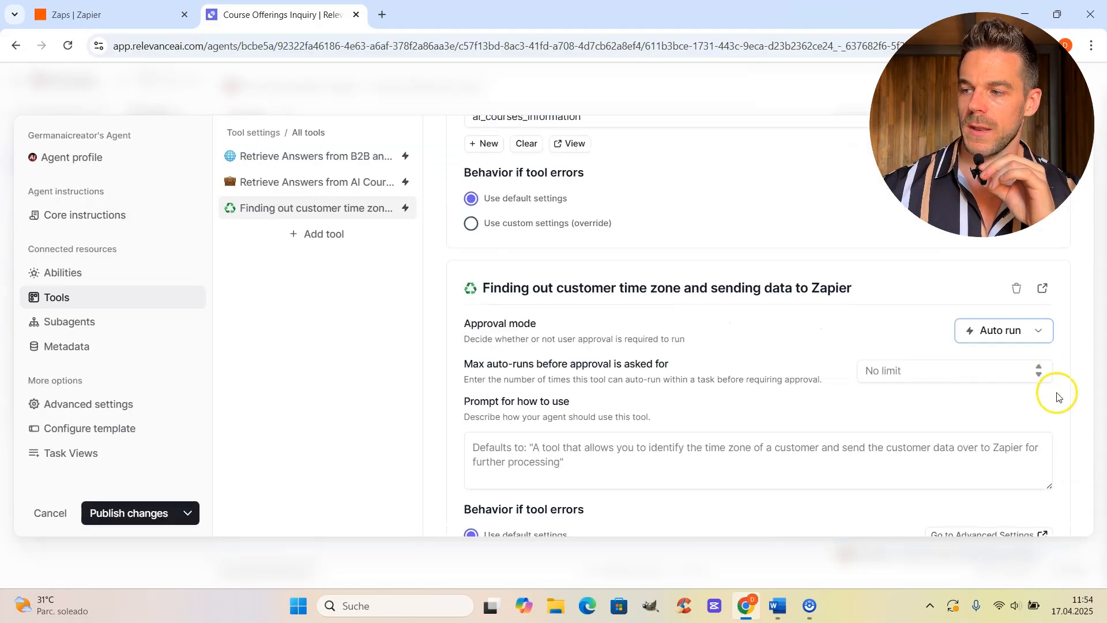
{"action": "scroll", "coordinate": [1049, 377], "scroll_direction": "up", "scroll_amount": 8}
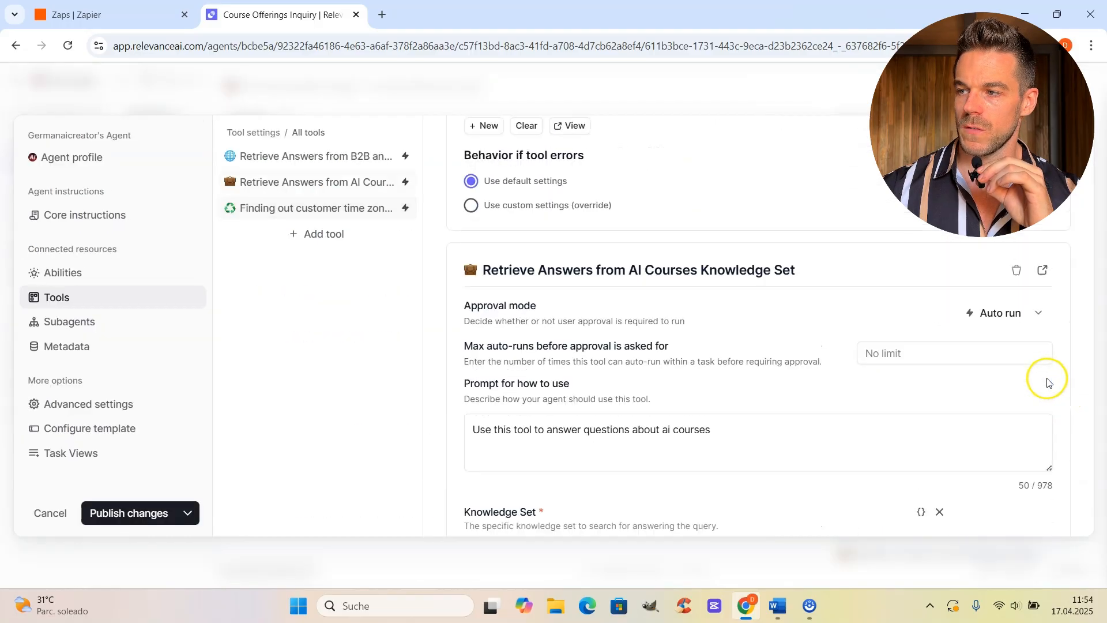
{"action": "key", "text": "Escape"}
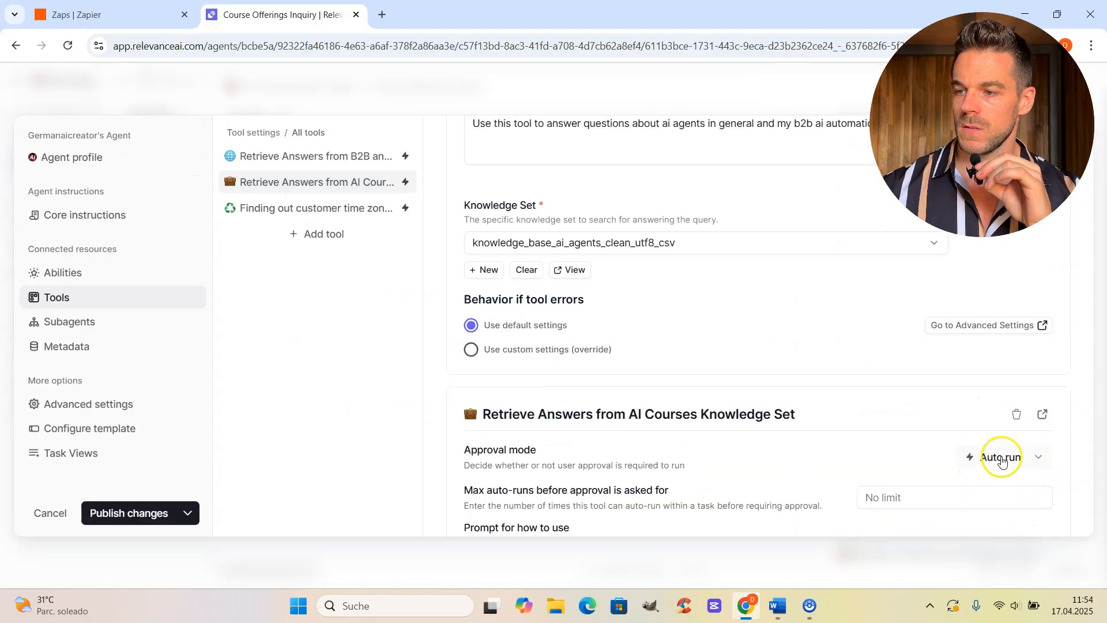
{"action": "scroll", "coordinate": [1003, 455], "scroll_direction": "up", "scroll_amount": 8}
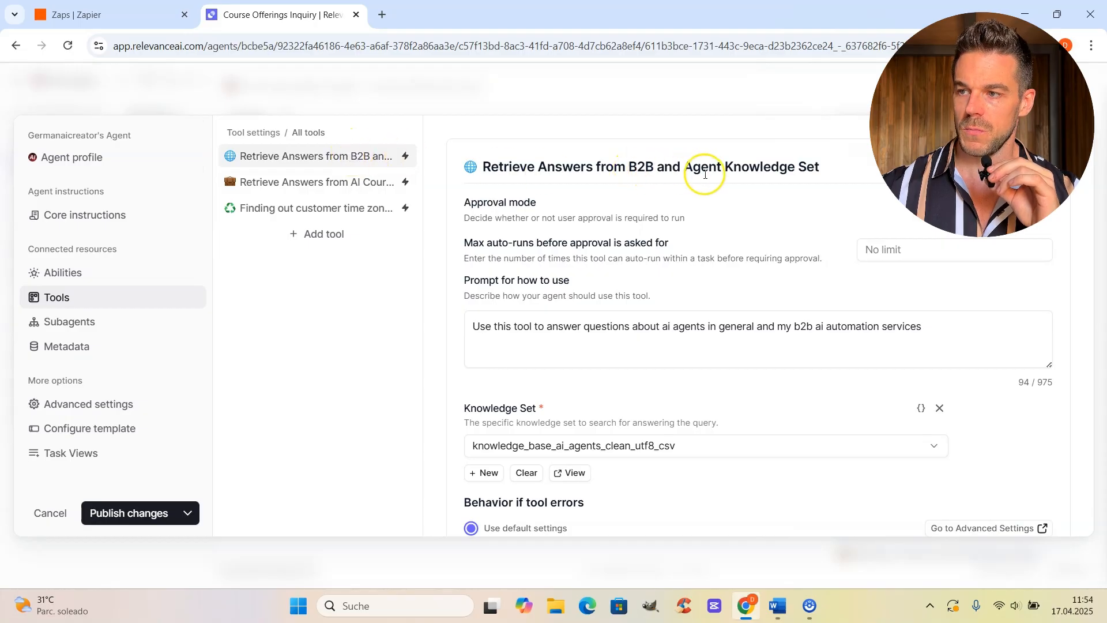
{"action": "scroll", "coordinate": [798, 265], "scroll_direction": "down", "scroll_amount": 6}
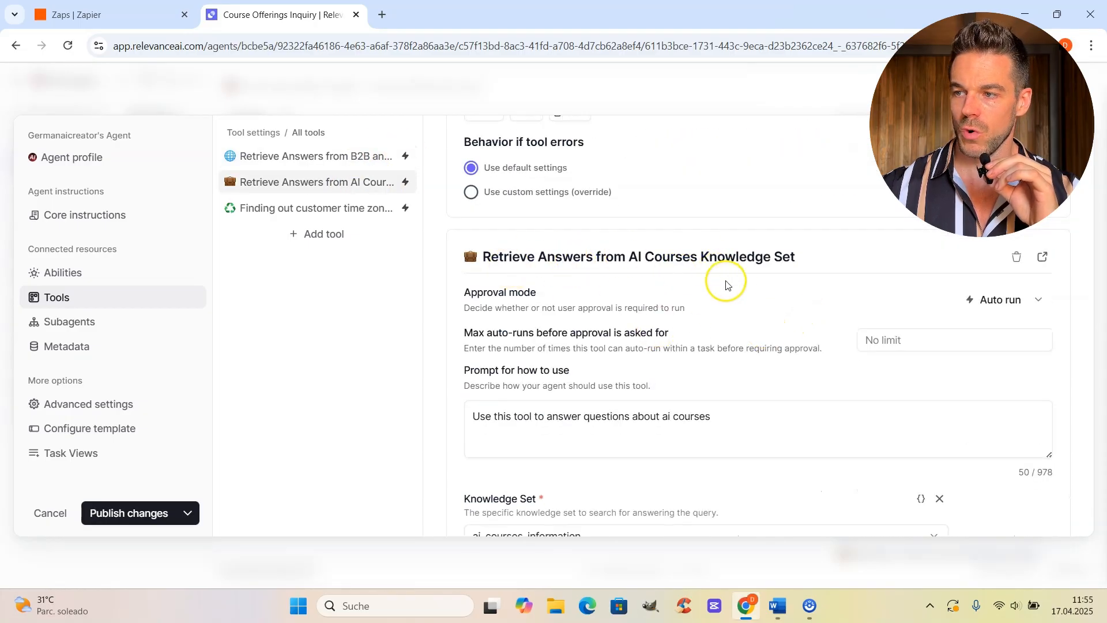
{"action": "scroll", "coordinate": [710, 323], "scroll_direction": "up", "scroll_amount": 3}
{"action": "scroll", "coordinate": [711, 330], "scroll_direction": "up", "scroll_amount": 3}
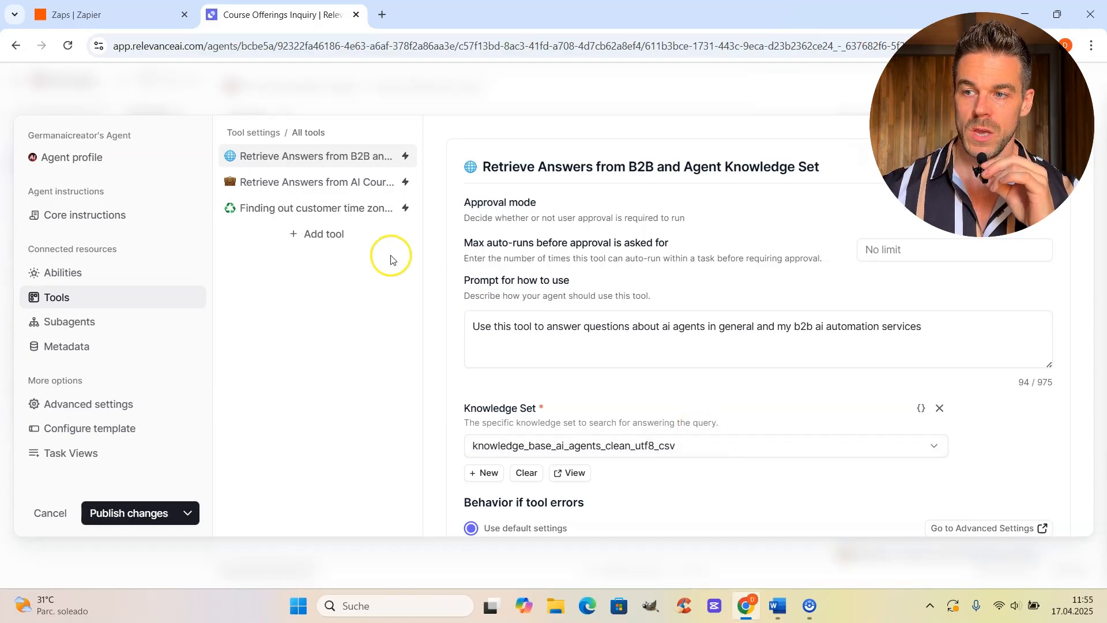
Search the tools available to add to the agent for "retrieve" and leave the search without adding one
{"action": "left_click", "coordinate": [334, 239]}
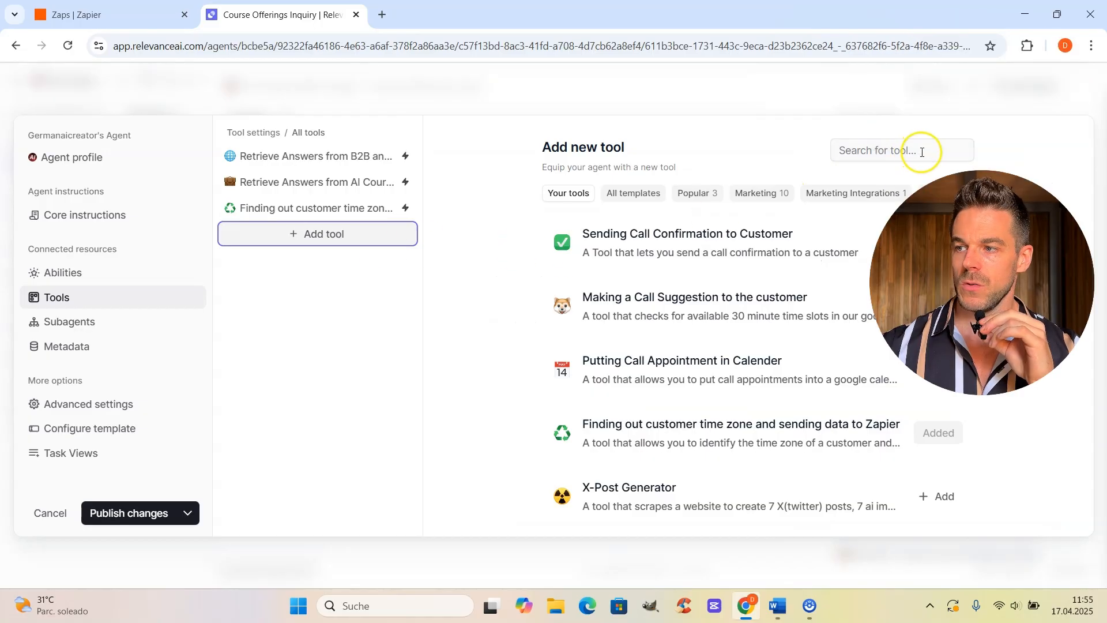
{"action": "left_click", "coordinate": [921, 152]}
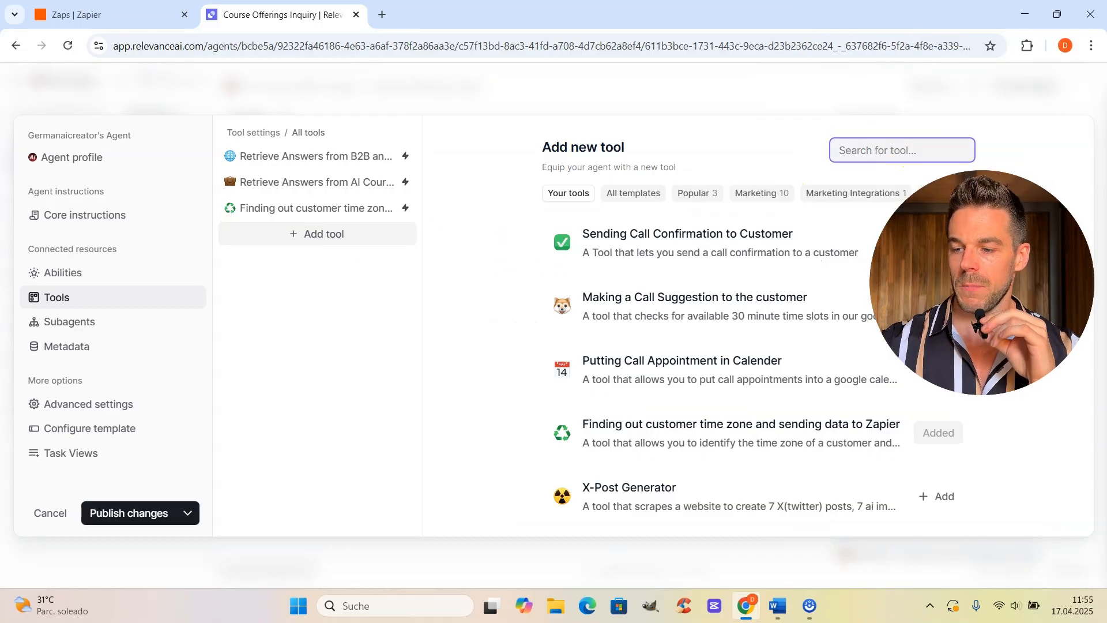
{"action": "type", "text": "retrieve"}
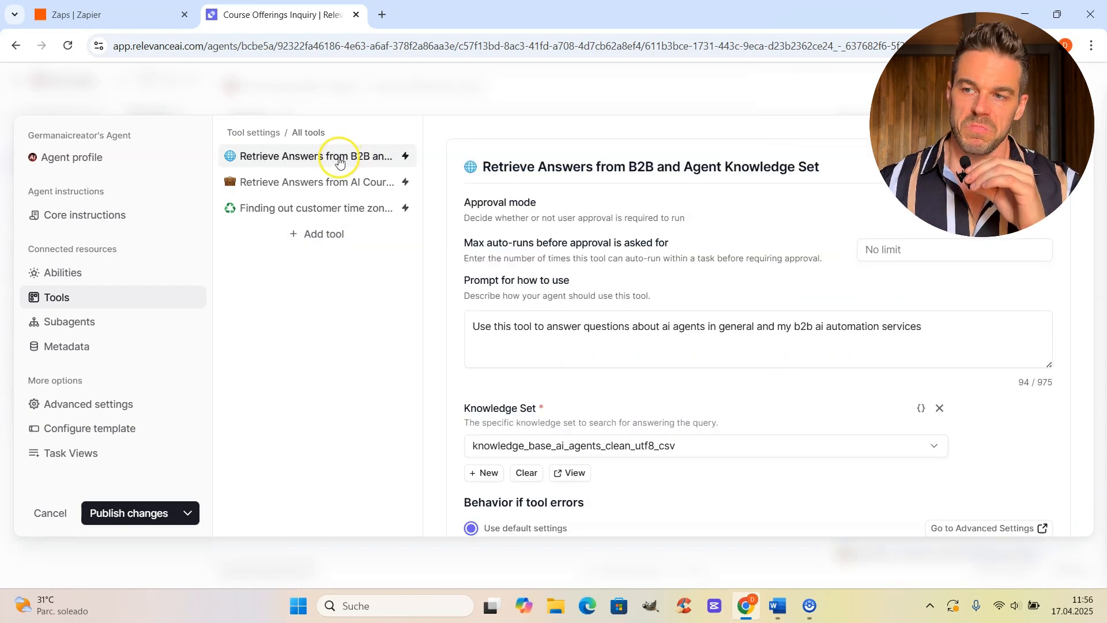
{"action": "key", "text": "Escape"}
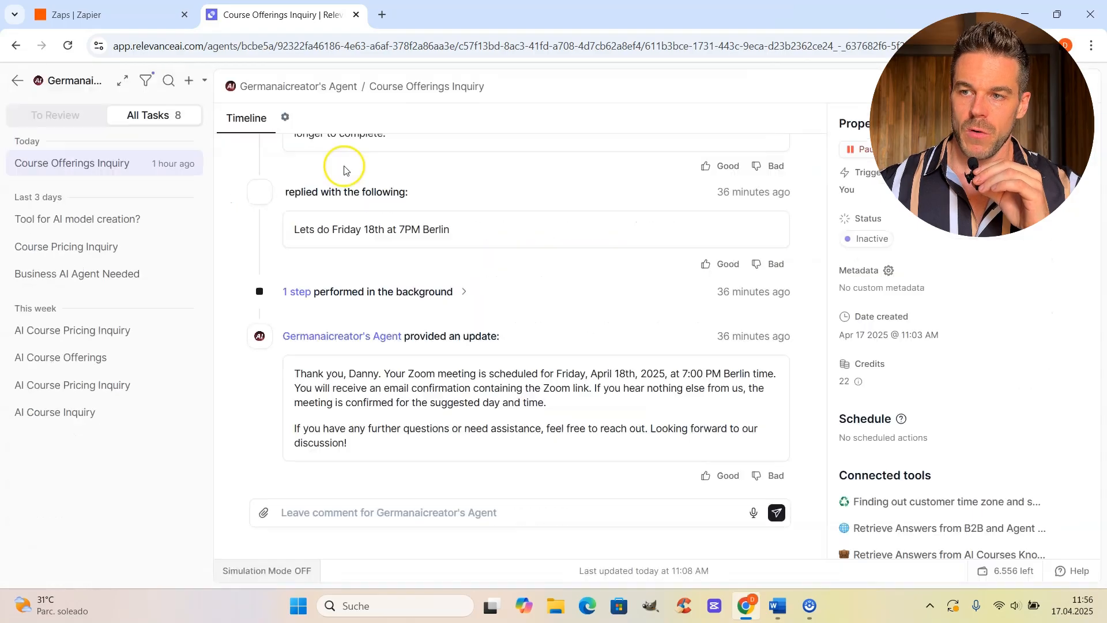
Compare the prompts and assigned knowledge sets of the B2B and Agent and the AI Courses retrieval tools
{"action": "scroll", "coordinate": [659, 296], "scroll_direction": "down", "scroll_amount": 1}
{"action": "scroll", "coordinate": [629, 346], "scroll_direction": "down", "scroll_amount": 3}
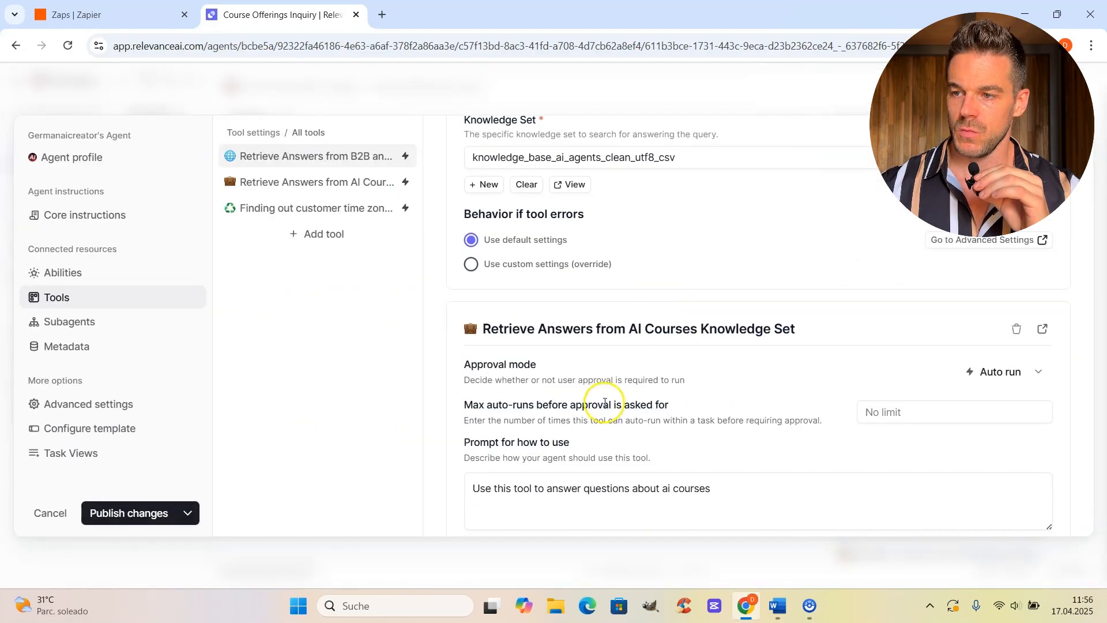
{"action": "scroll", "coordinate": [611, 361], "scroll_direction": "up", "scroll_amount": 2}
{"action": "scroll", "coordinate": [636, 273], "scroll_direction": "up", "scroll_amount": 1}
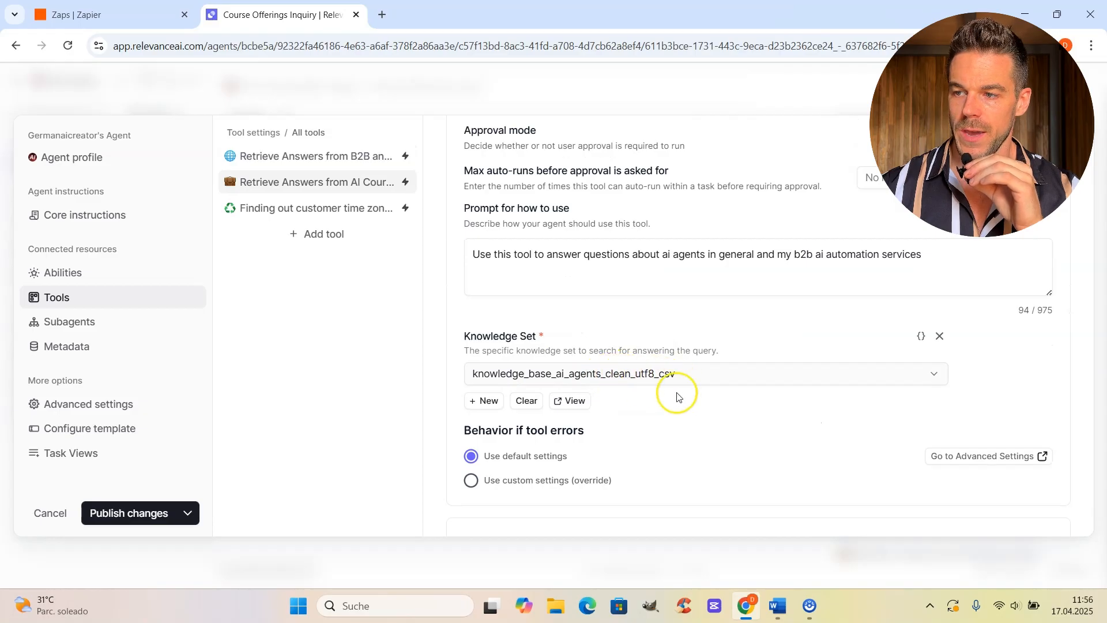
{"action": "scroll", "coordinate": [709, 403], "scroll_direction": "down", "scroll_amount": 5}
{"action": "scroll", "coordinate": [718, 358], "scroll_direction": "down", "scroll_amount": 1}
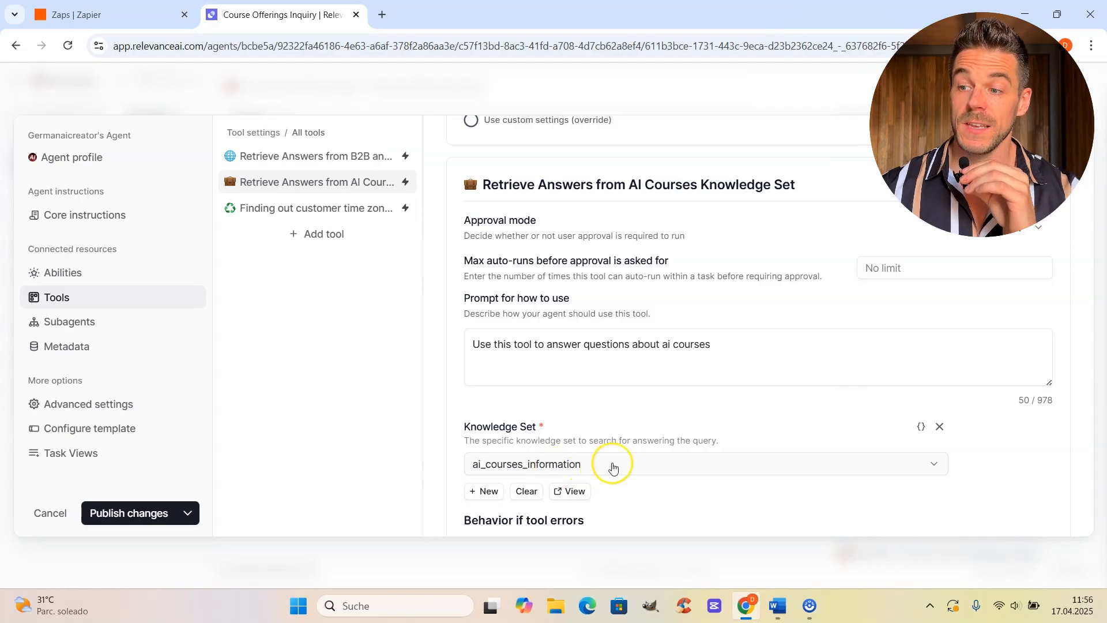
{"action": "scroll", "coordinate": [579, 288], "scroll_direction": "up", "scroll_amount": 2}
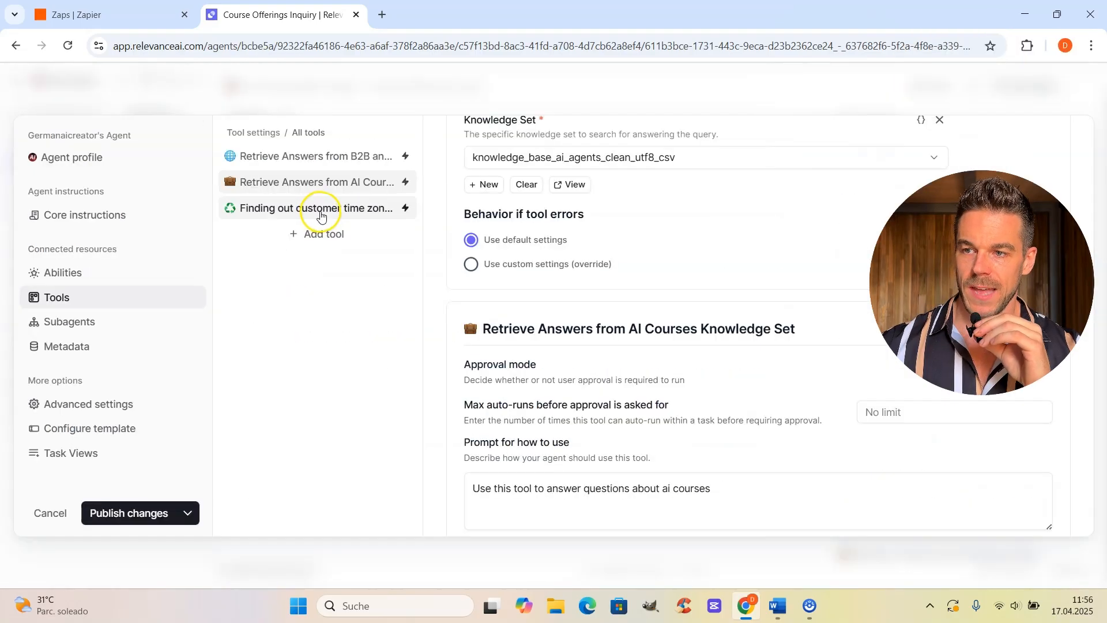
Open the Finding out customer time zone and sending data to Zapier tool on its own page and view its run history
{"action": "left_click", "coordinate": [320, 212]}
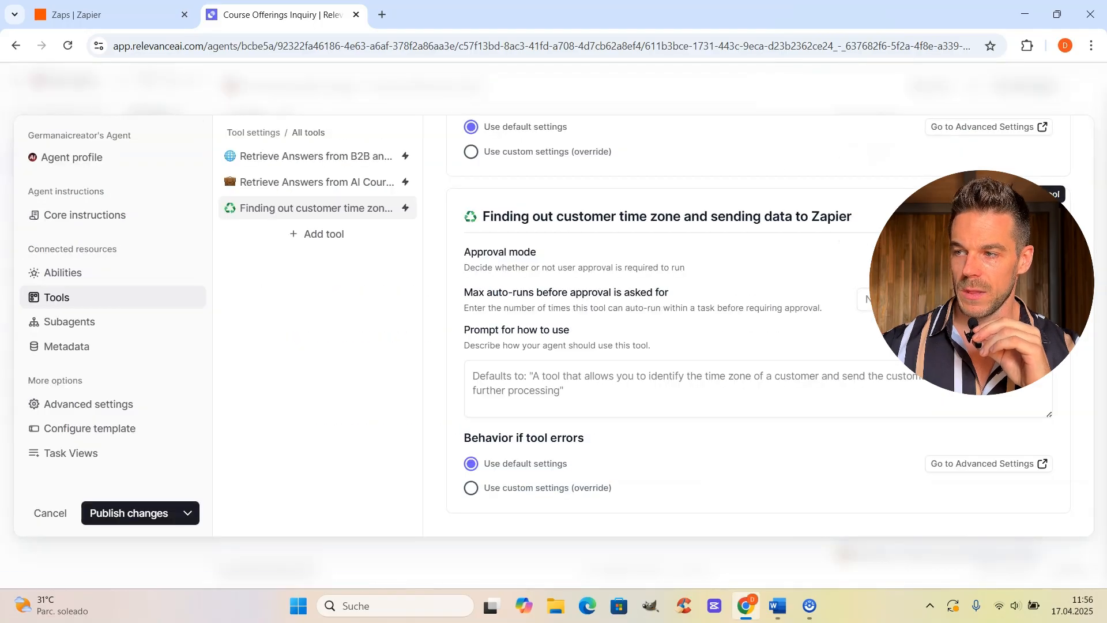
{"action": "left_click", "coordinate": [988, 463]}
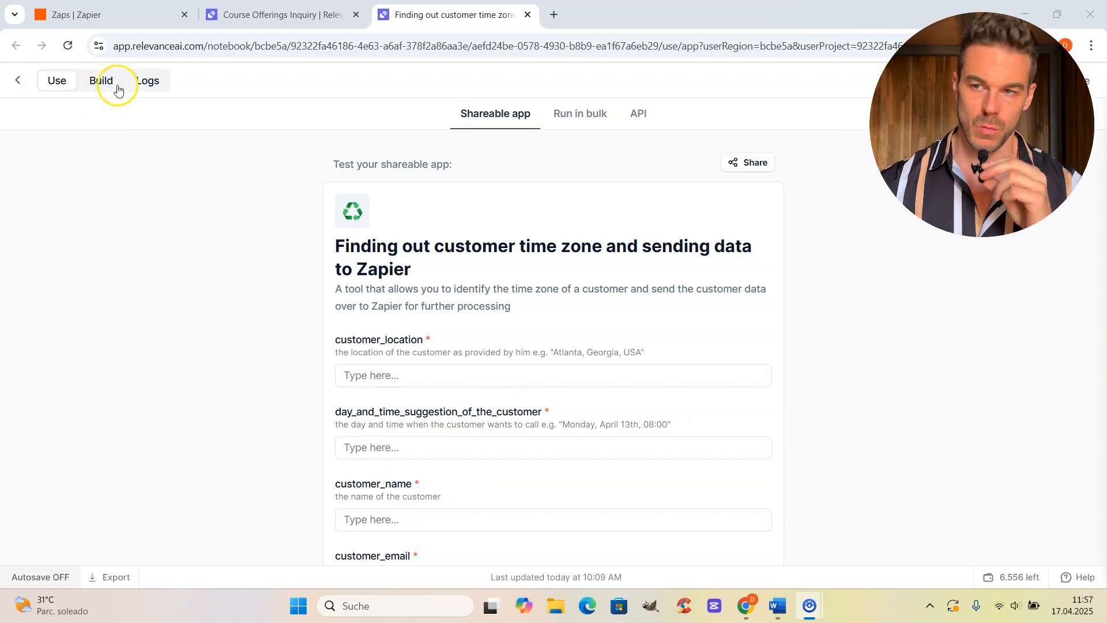
{"action": "left_click", "coordinate": [156, 89]}
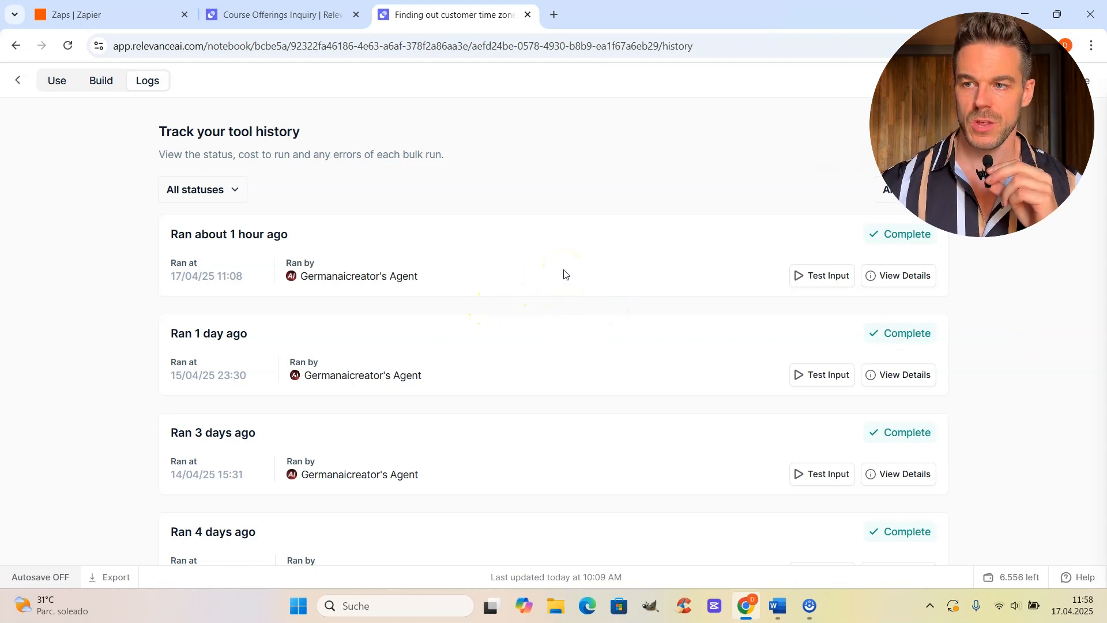
Open the tool's build view, expand its Inputs section and examine every input from customer_location to customer_message
{"action": "left_click", "coordinate": [105, 84]}
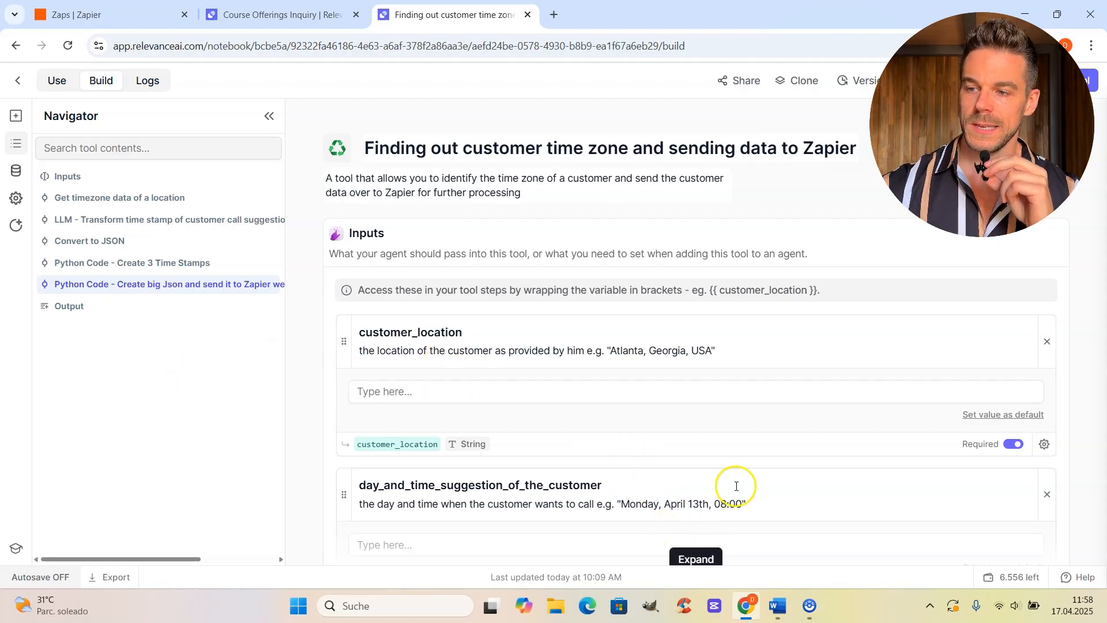
{"action": "scroll", "coordinate": [860, 390], "scroll_direction": "down", "scroll_amount": 1}
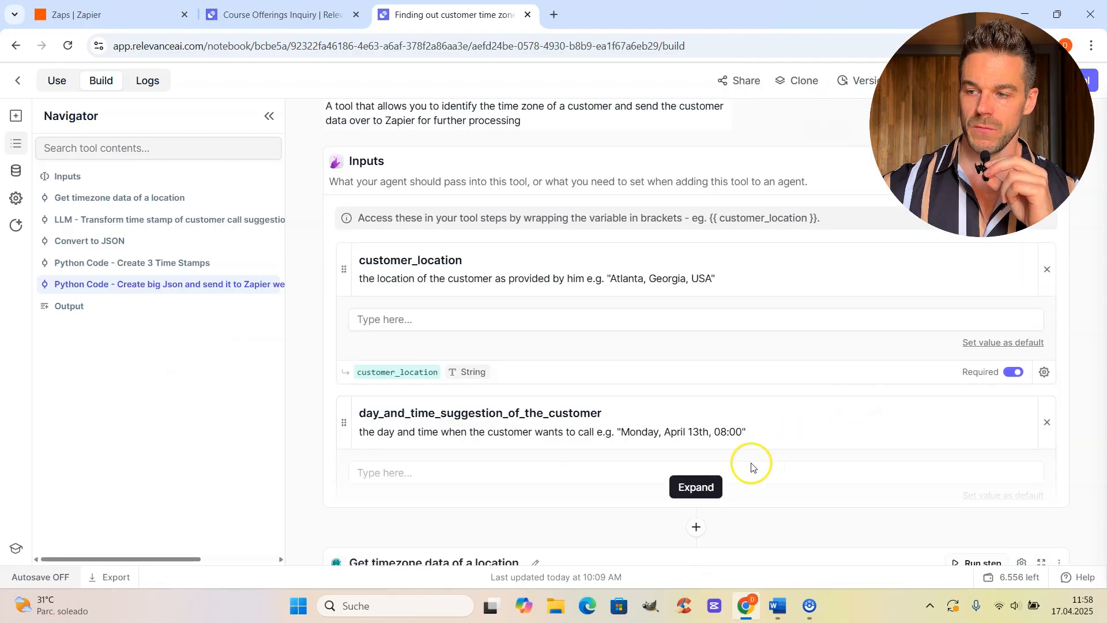
{"action": "left_click", "coordinate": [709, 487]}
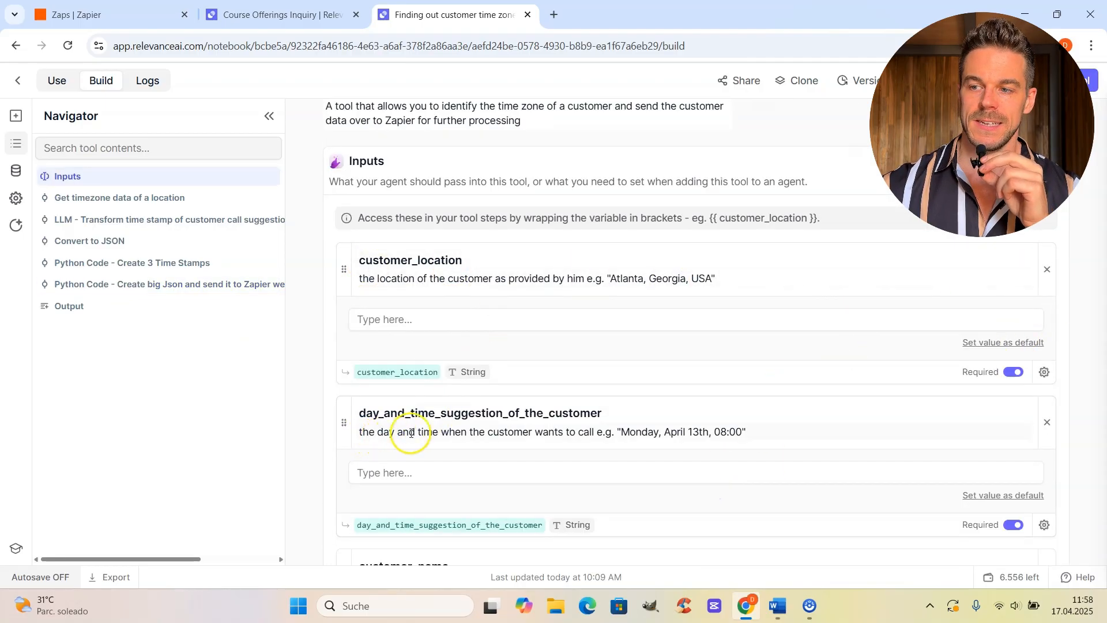
{"action": "scroll", "coordinate": [576, 425], "scroll_direction": "down", "scroll_amount": 2}
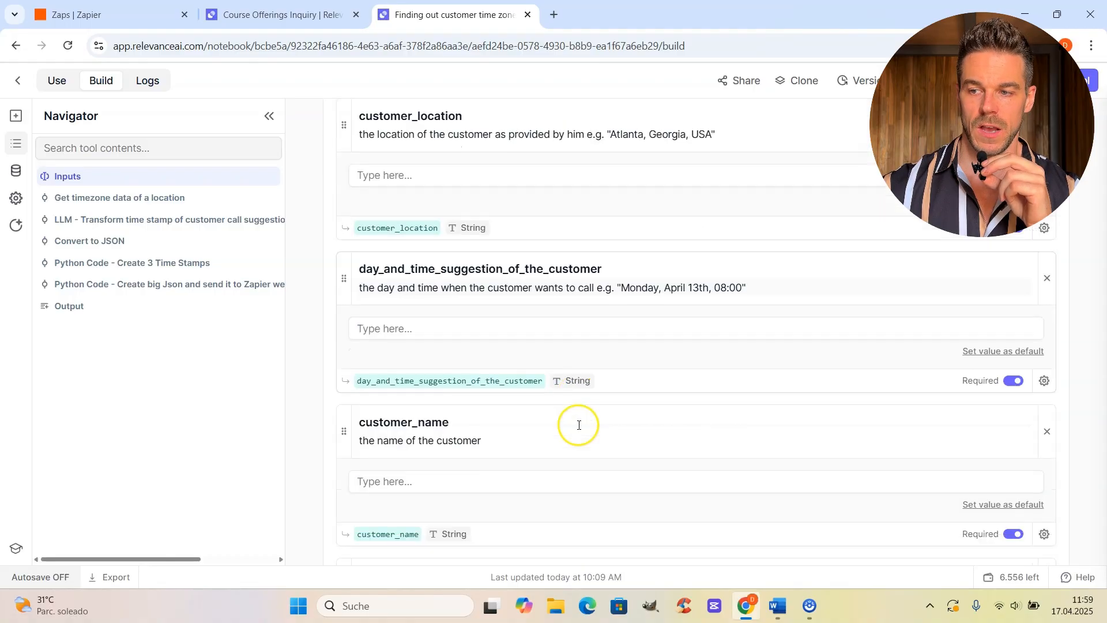
{"action": "scroll", "coordinate": [496, 434], "scroll_direction": "down", "scroll_amount": 2}
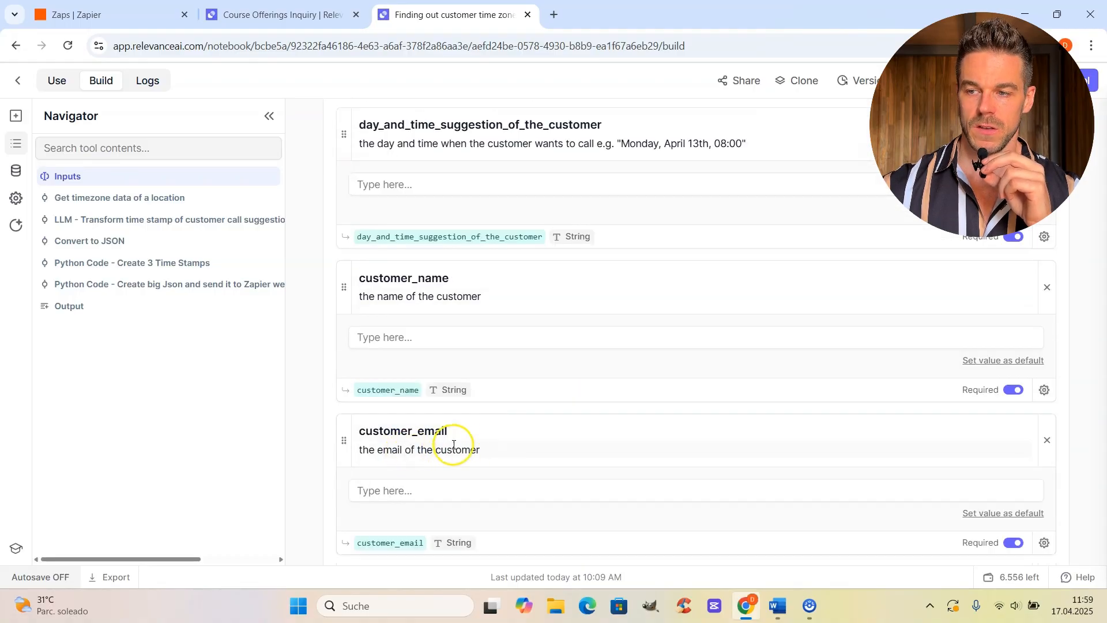
{"action": "scroll", "coordinate": [489, 442], "scroll_direction": "down", "scroll_amount": 2}
{"action": "scroll", "coordinate": [526, 438], "scroll_direction": "down", "scroll_amount": 2}
{"action": "scroll", "coordinate": [533, 450], "scroll_direction": "down", "scroll_amount": 2}
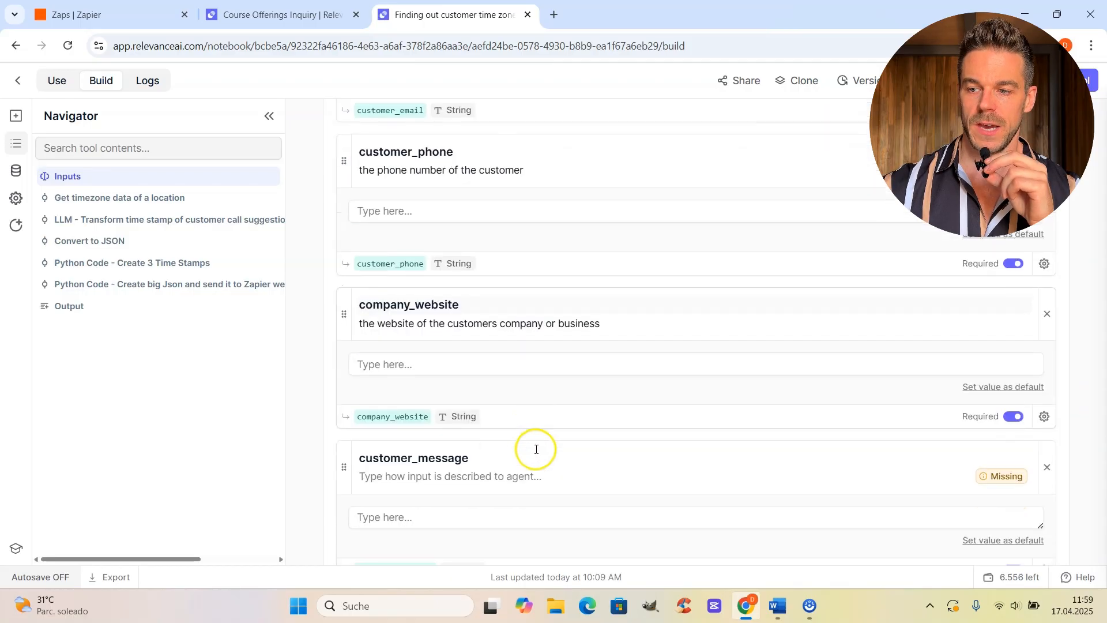
{"action": "scroll", "coordinate": [435, 462], "scroll_direction": "down", "scroll_amount": 1}
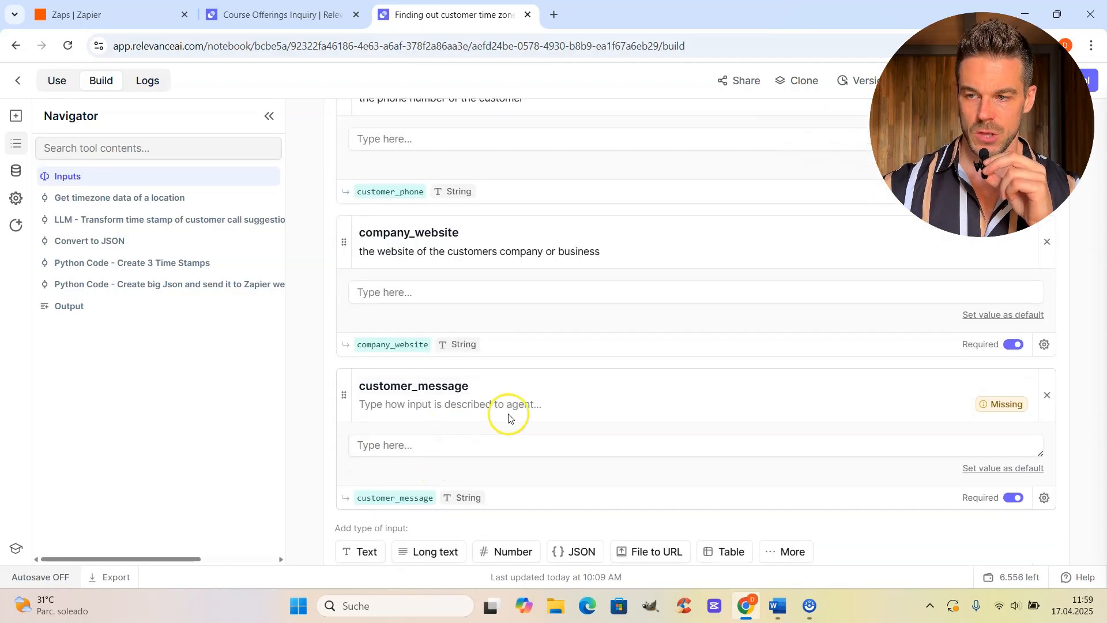
Check the test values filled in for all tool inputs, from customer_location to customer_message
{"action": "scroll", "coordinate": [620, 489], "scroll_direction": "up", "scroll_amount": 11}
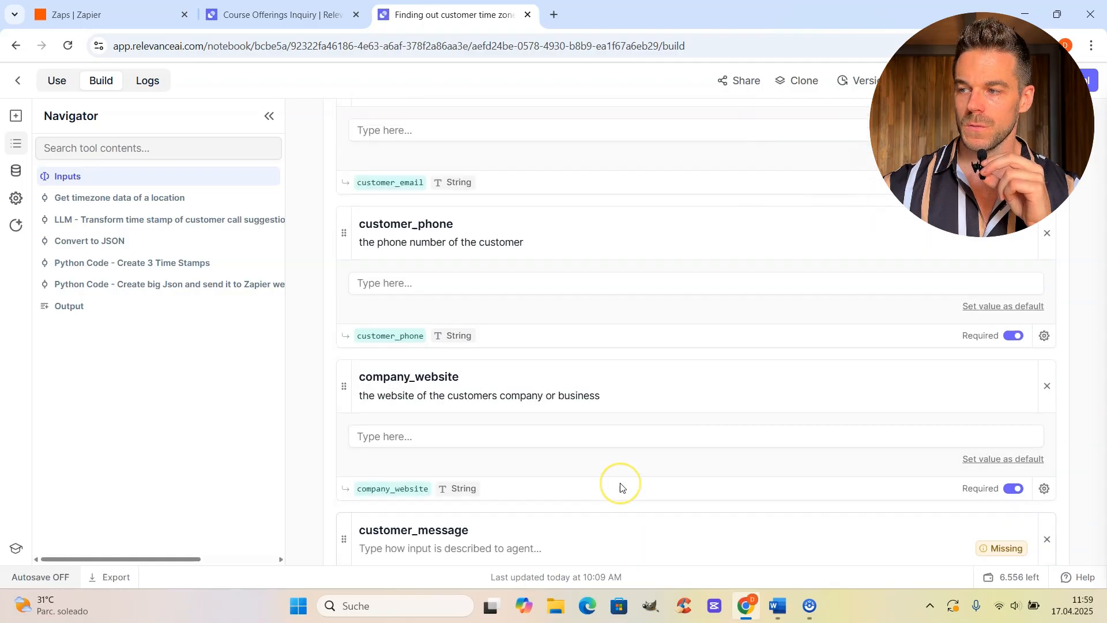
{"action": "scroll", "coordinate": [620, 485], "scroll_direction": "up", "scroll_amount": 1}
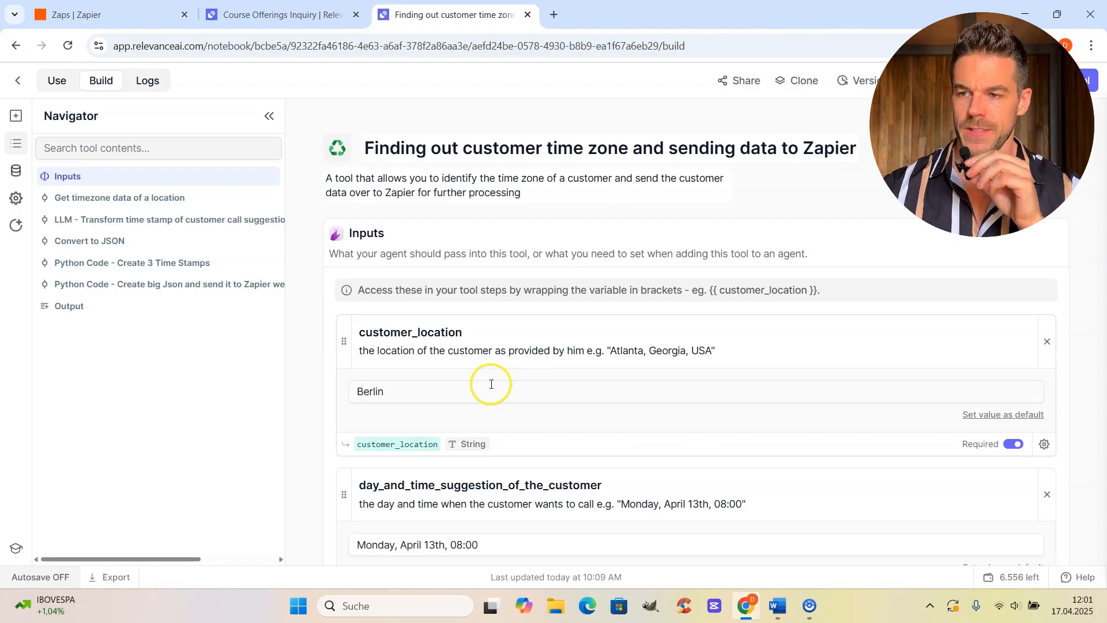
{"action": "scroll", "coordinate": [417, 286], "scroll_direction": "down", "scroll_amount": 2}
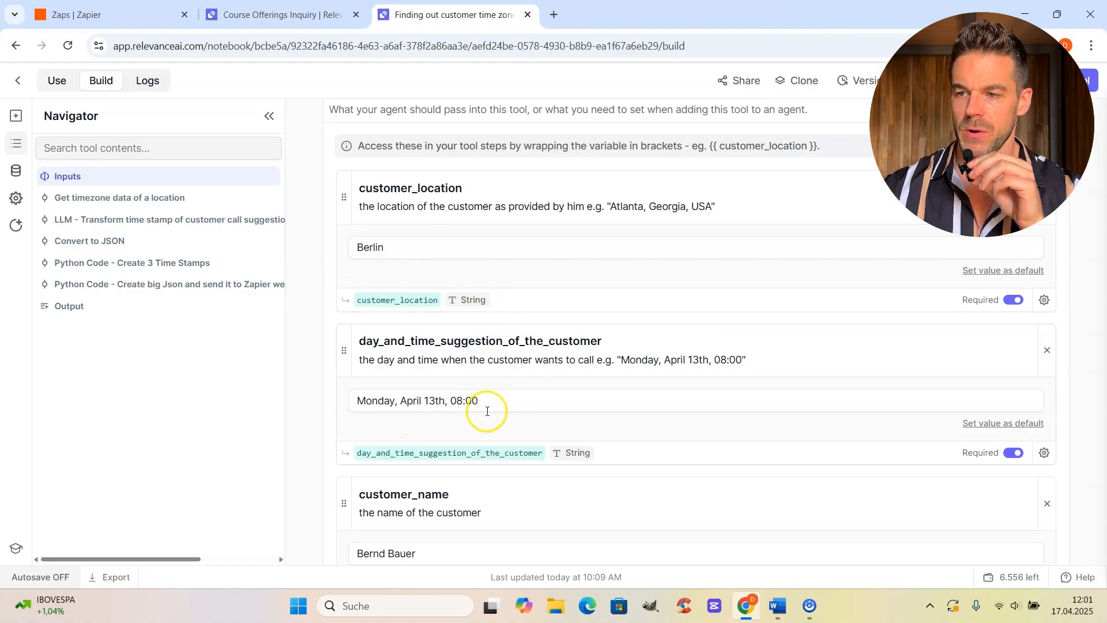
{"action": "scroll", "coordinate": [458, 415], "scroll_direction": "down", "scroll_amount": 1}
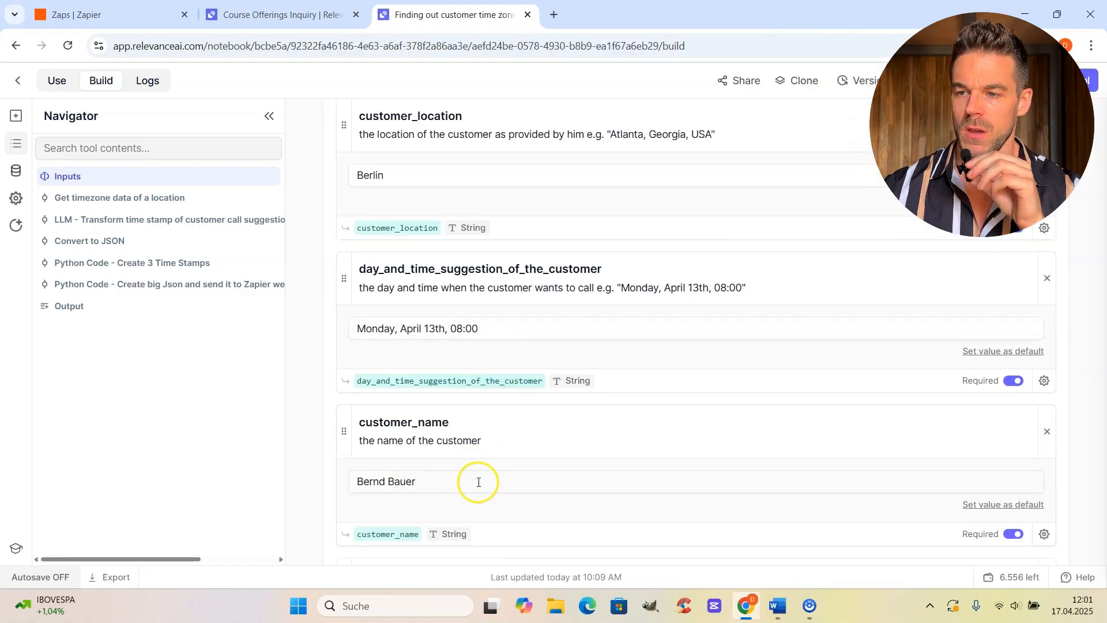
{"action": "scroll", "coordinate": [506, 466], "scroll_direction": "down", "scroll_amount": 3}
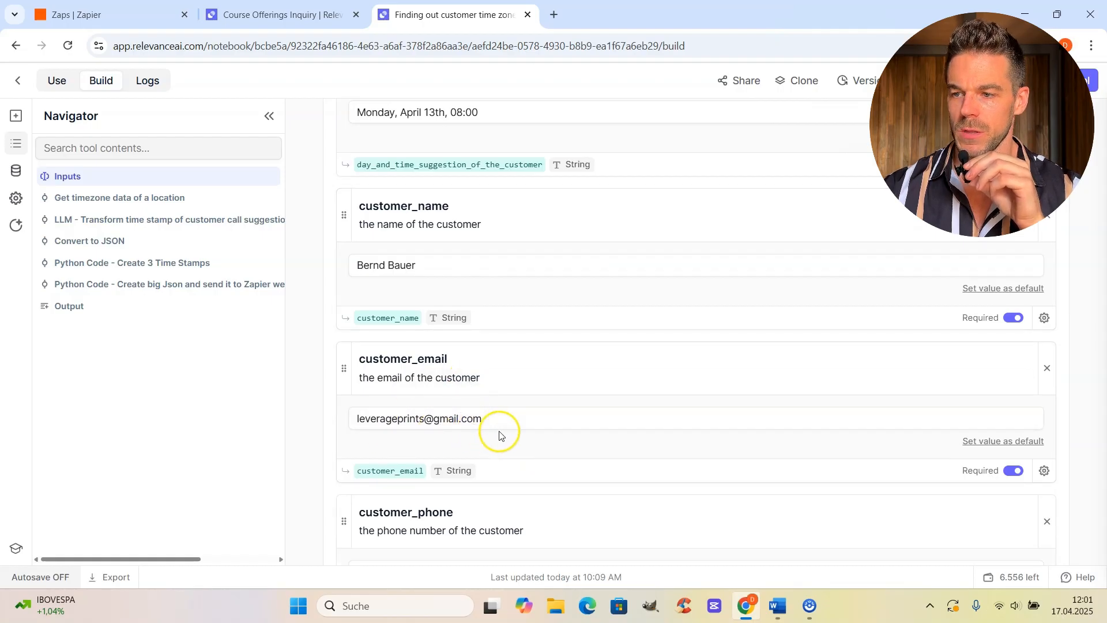
{"action": "scroll", "coordinate": [505, 429], "scroll_direction": "down", "scroll_amount": 2}
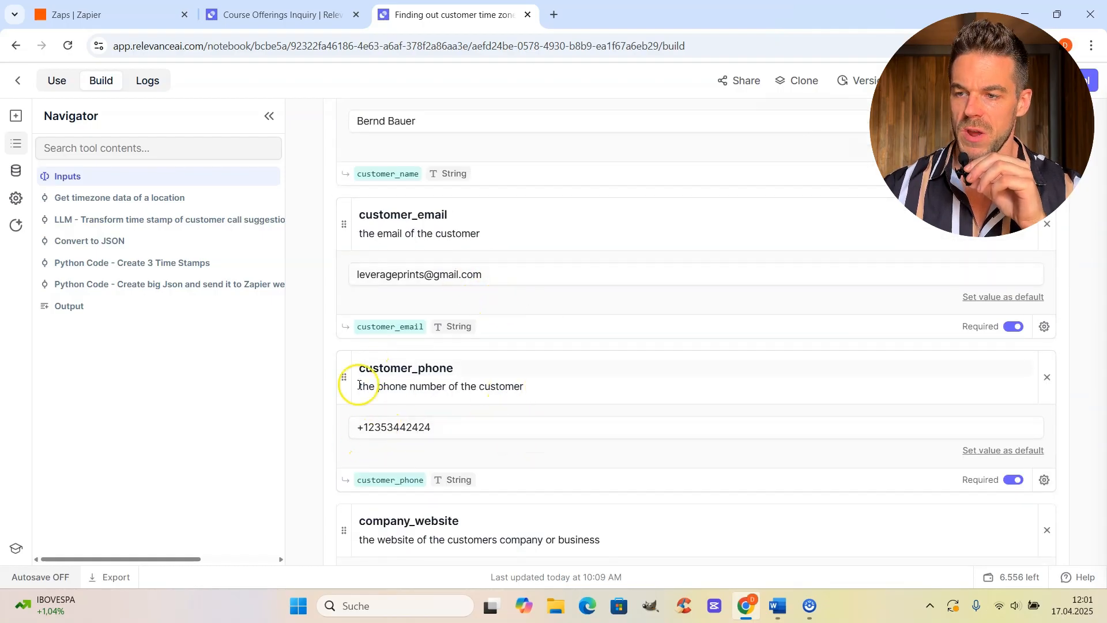
{"action": "scroll", "coordinate": [465, 407], "scroll_direction": "down", "scroll_amount": 1}
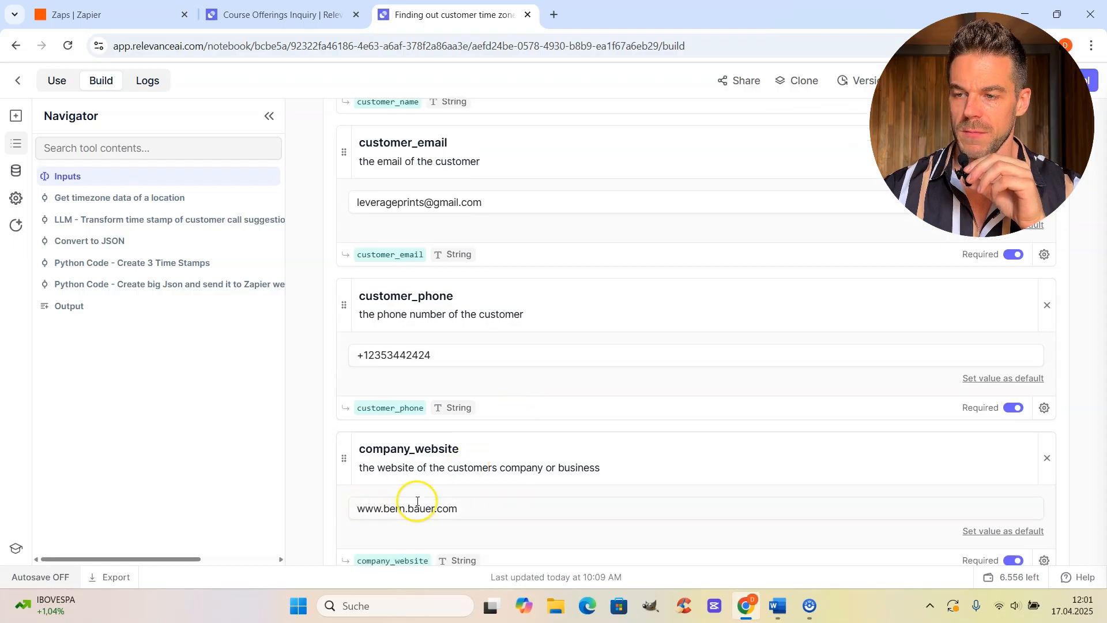
{"action": "scroll", "coordinate": [501, 487], "scroll_direction": "down", "scroll_amount": 2}
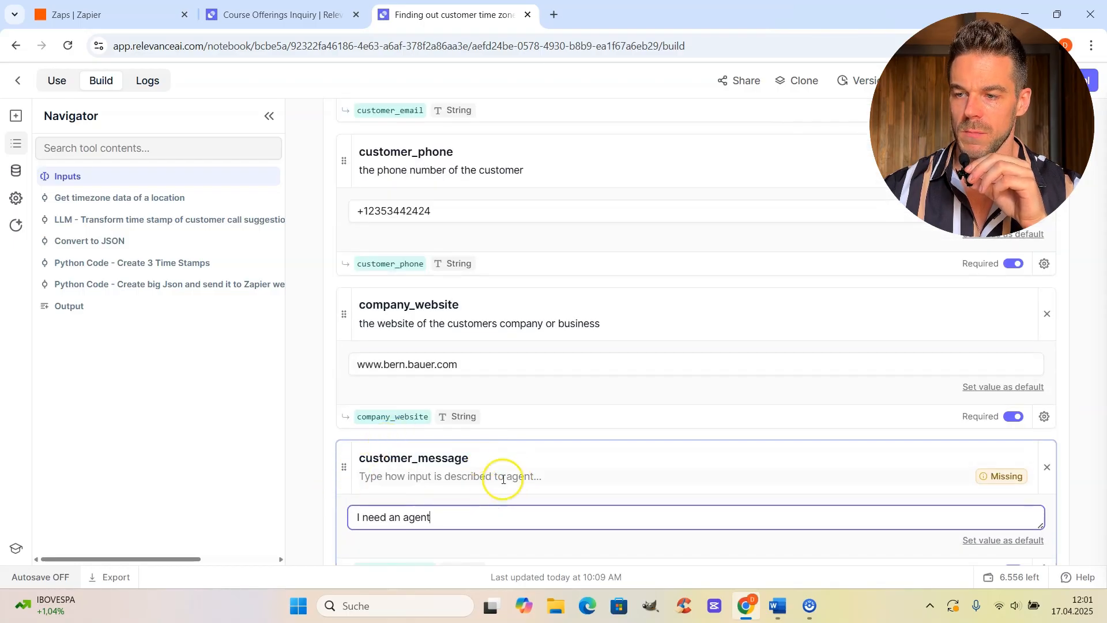
{"action": "scroll", "coordinate": [746, 418], "scroll_direction": "up", "scroll_amount": 7}
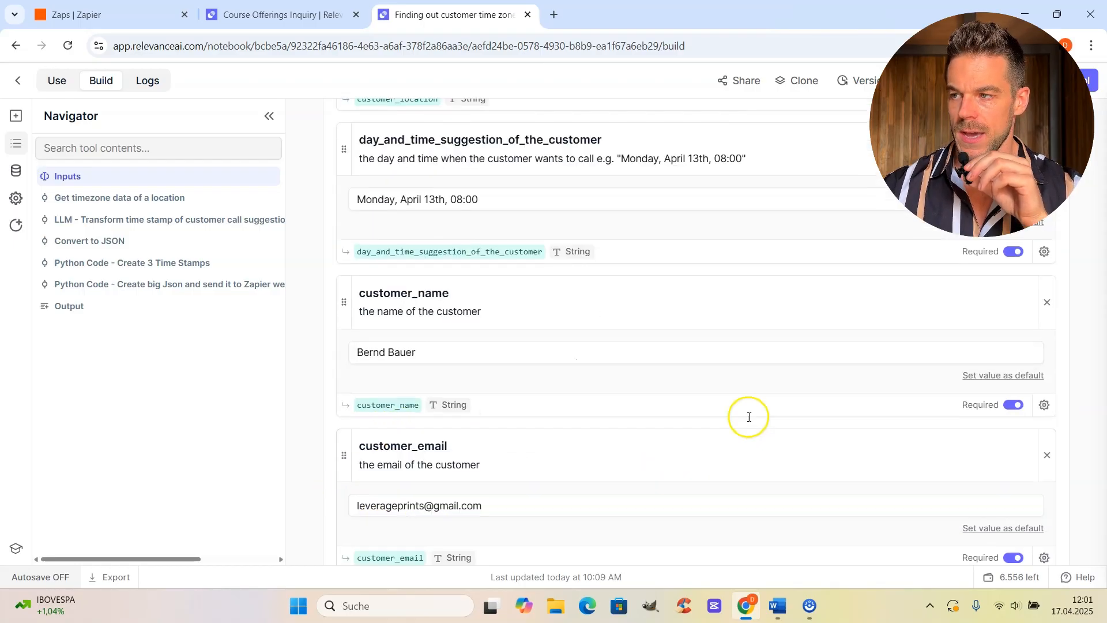
Run the whole tool with the filled-in test values and view its final output
{"action": "left_click", "coordinate": [1067, 83]}
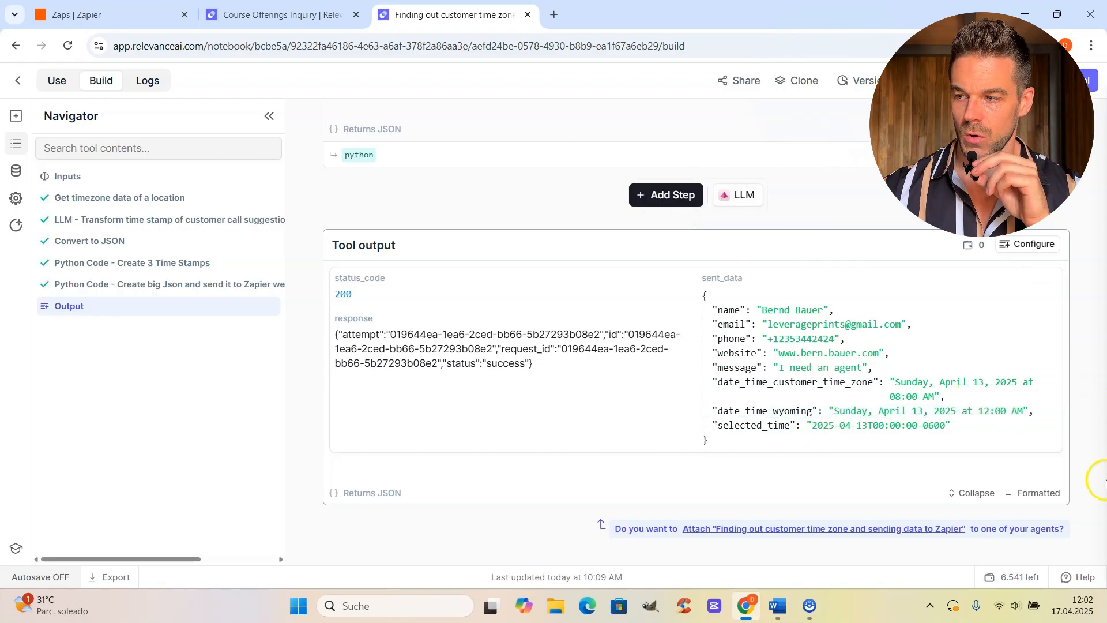
{"action": "scroll", "coordinate": [696, 198], "scroll_direction": "up", "scroll_amount": 20}
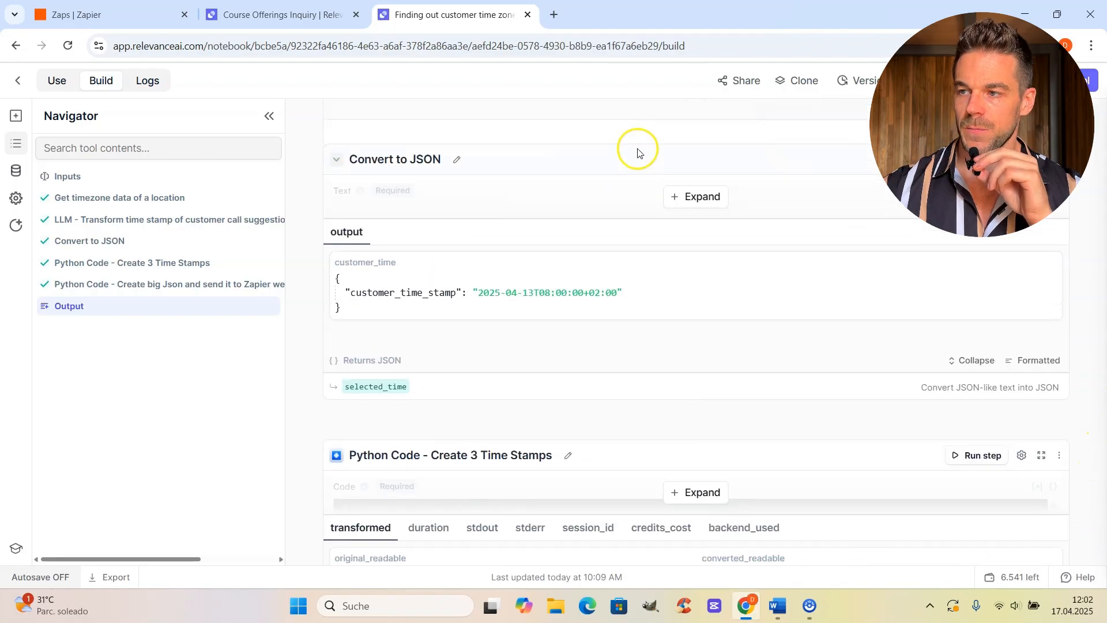
{"action": "scroll", "coordinate": [696, 198], "scroll_direction": "up", "scroll_amount": 10}
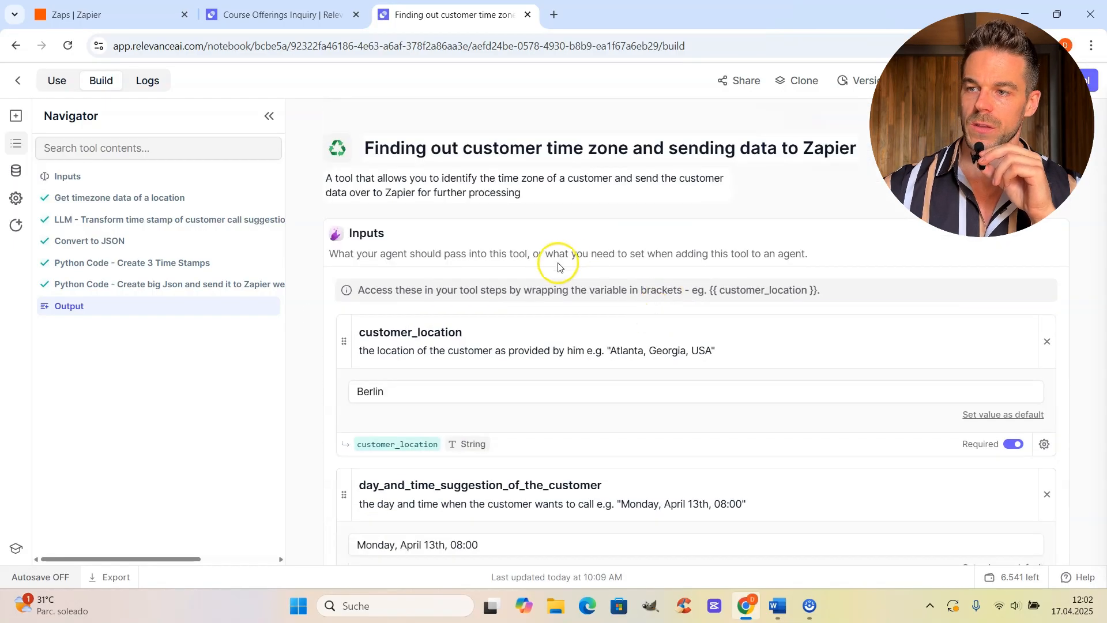
Expand the Get timezone data of a location step below the inputs and examine its location variable and JSON output
{"action": "scroll", "coordinate": [531, 371], "scroll_direction": "down", "scroll_amount": 3}
{"action": "scroll", "coordinate": [597, 405], "scroll_direction": "down", "scroll_amount": 5}
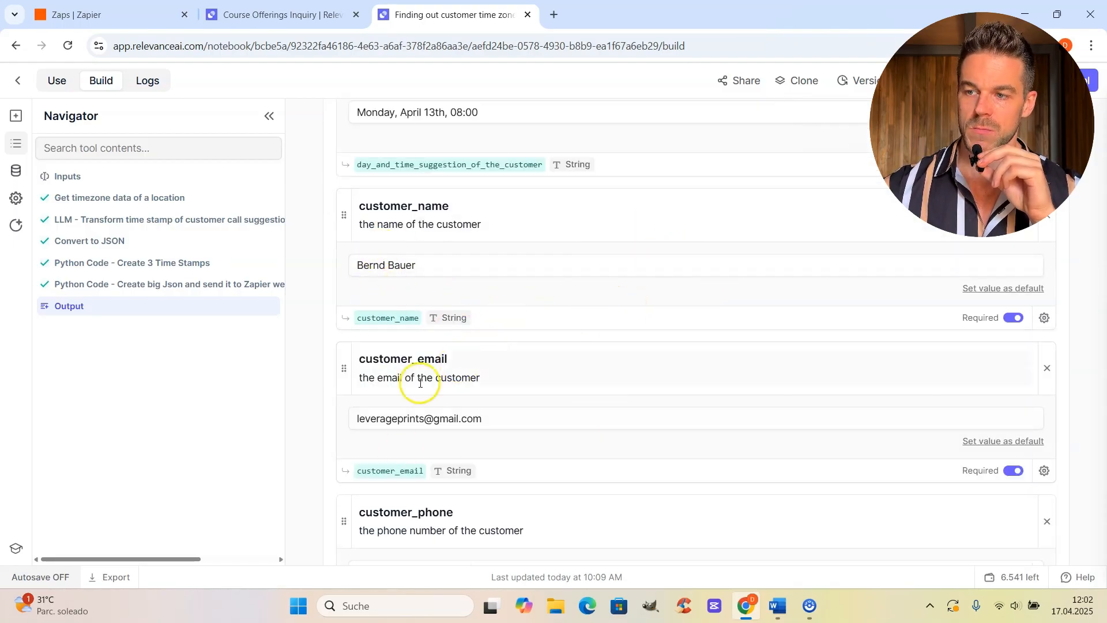
{"action": "scroll", "coordinate": [575, 450], "scroll_direction": "down", "scroll_amount": 6}
{"action": "scroll", "coordinate": [636, 398], "scroll_direction": "down", "scroll_amount": 6}
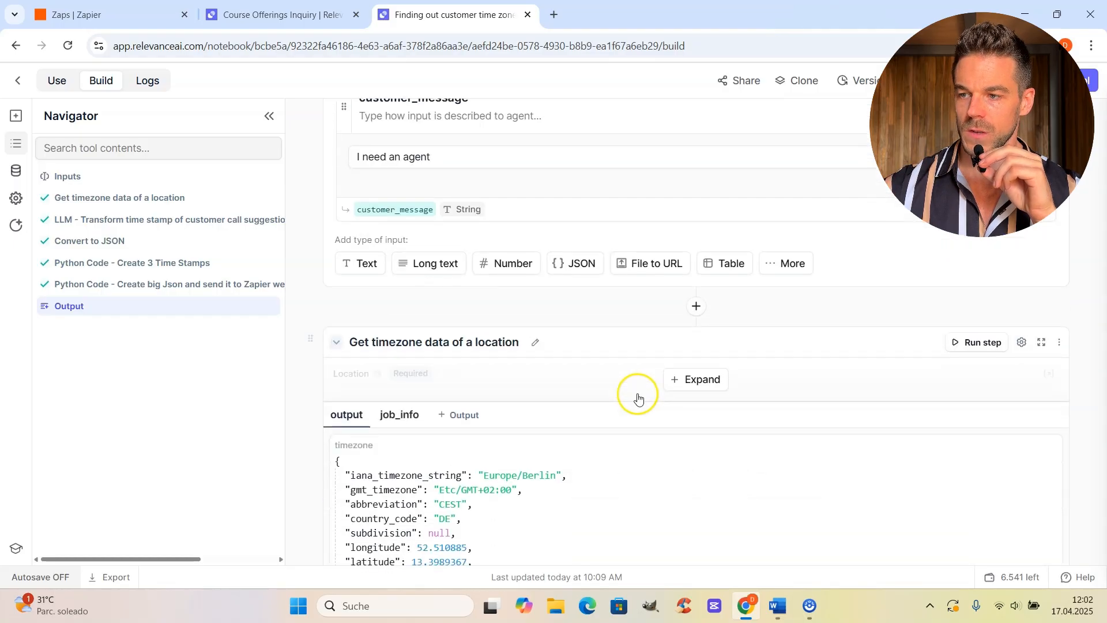
{"action": "scroll", "coordinate": [636, 397], "scroll_direction": "down", "scroll_amount": 5}
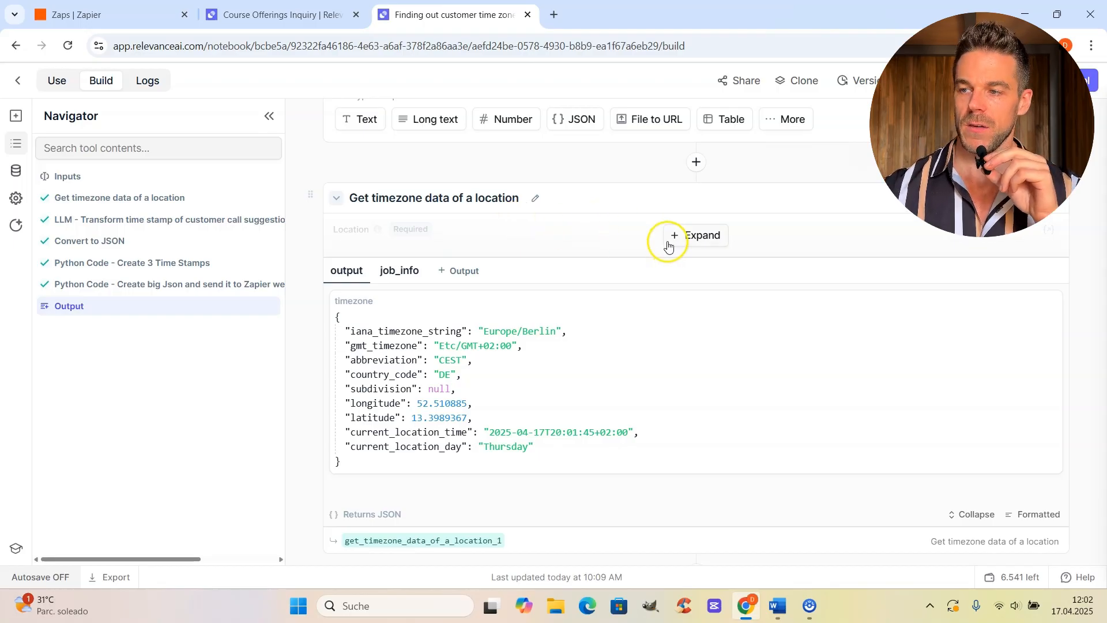
{"action": "left_click", "coordinate": [695, 236]}
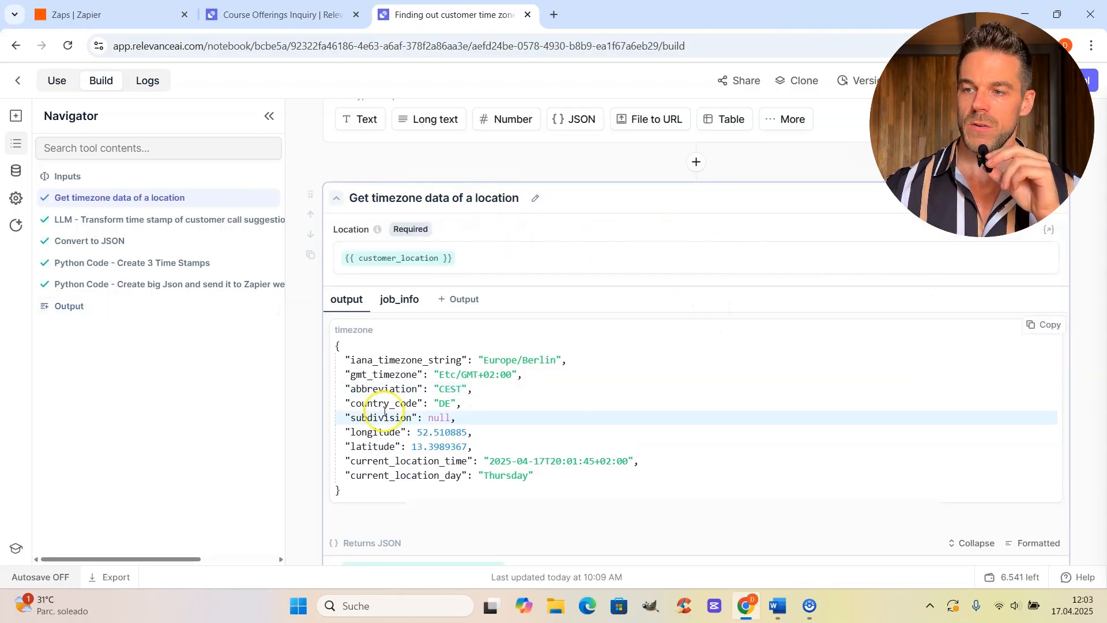
{"action": "scroll", "coordinate": [573, 279], "scroll_direction": "down", "scroll_amount": 1}
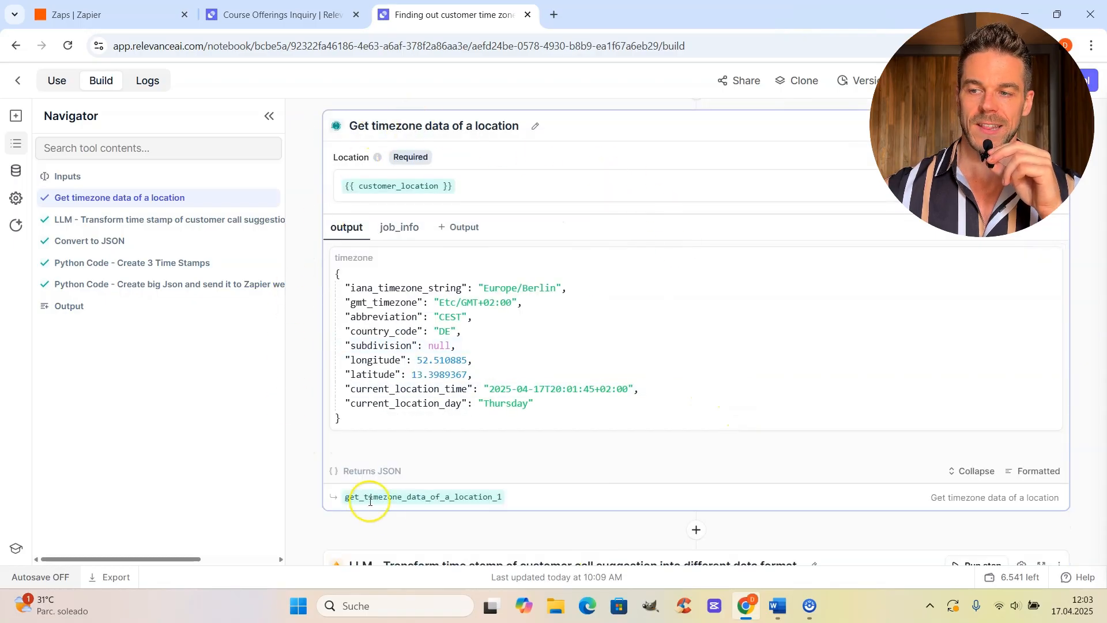
{"action": "scroll", "coordinate": [832, 284], "scroll_direction": "down", "scroll_amount": 1}
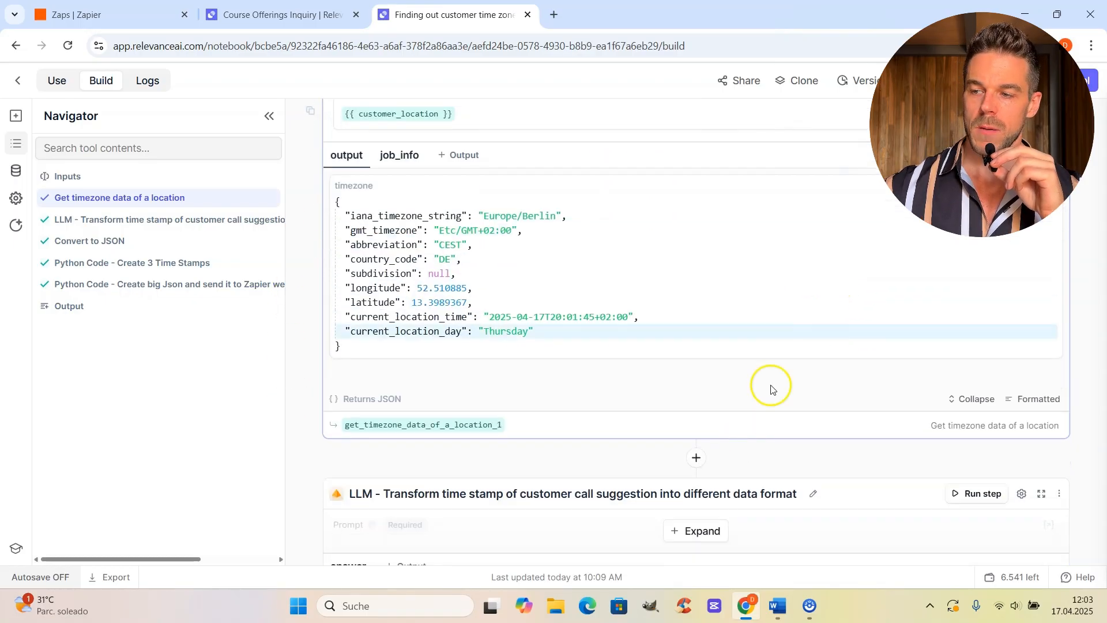
Search the available tool steps for "timezone" after the time zone step and leave the search without adding one
{"action": "left_click", "coordinate": [696, 460]}
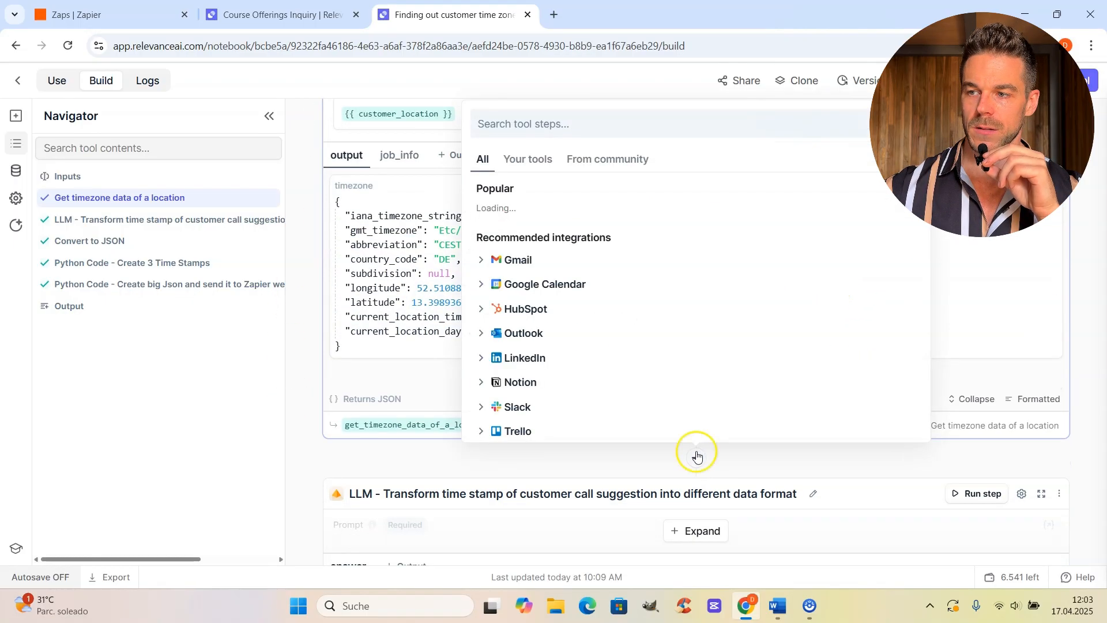
{"action": "scroll", "coordinate": [559, 134], "scroll_direction": "down", "scroll_amount": 1}
{"action": "type", "text": "t"}
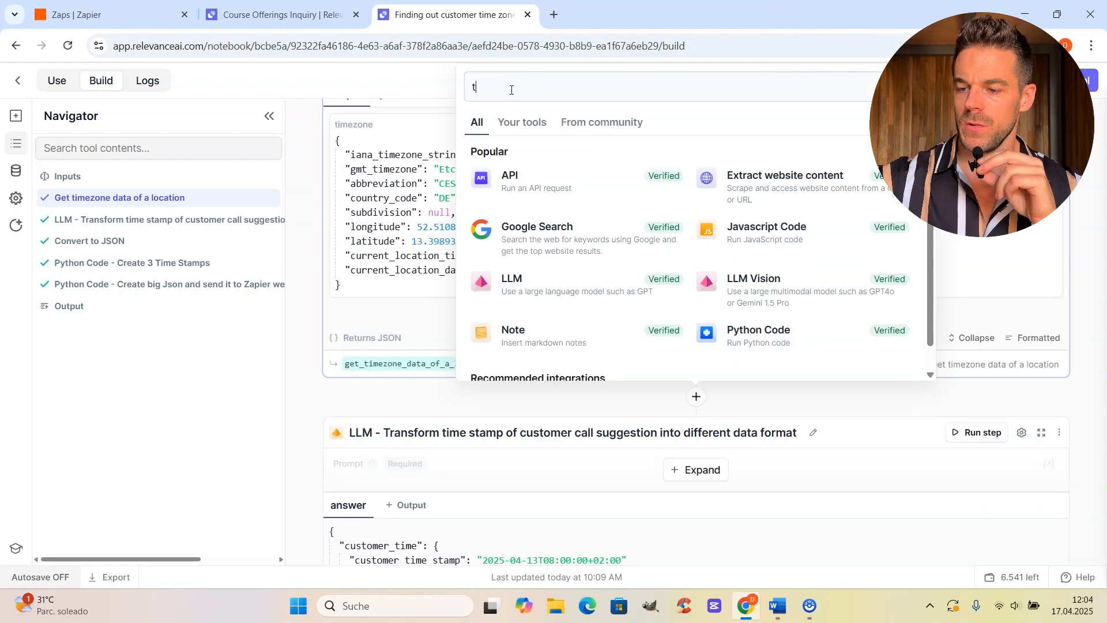
{"action": "type", "text": "imezone"}
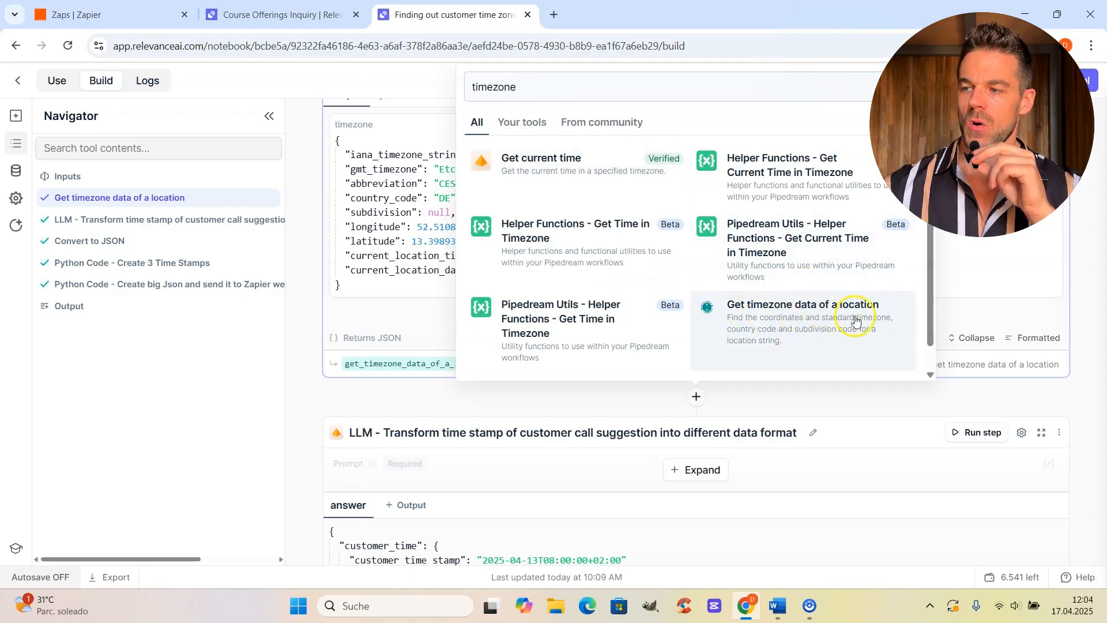
{"action": "left_click", "coordinate": [1097, 241]}
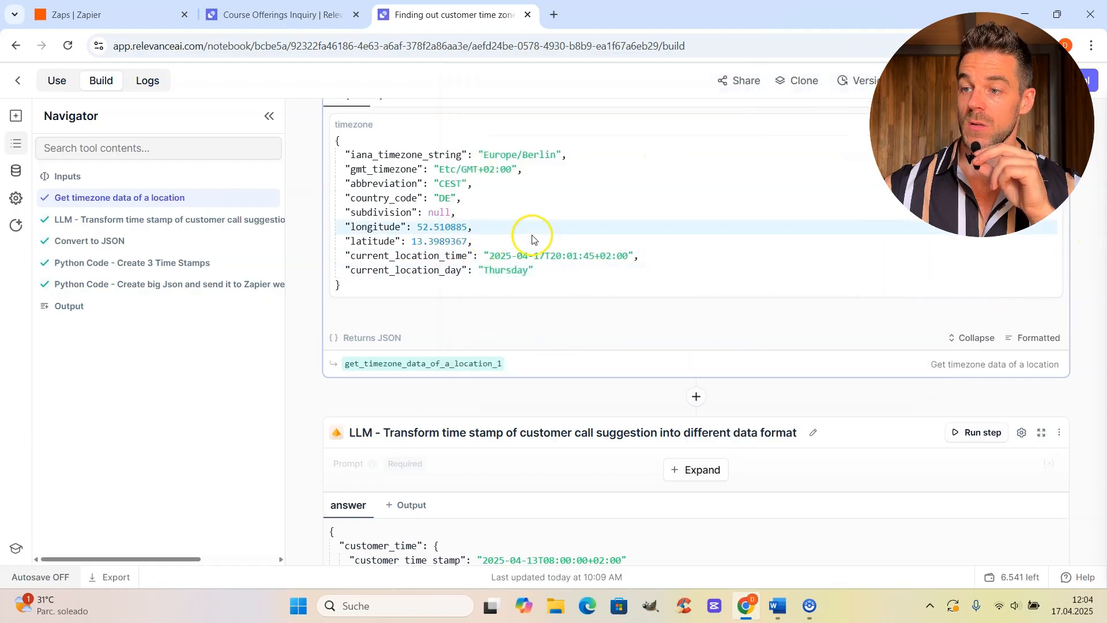
Trace how the time zone step takes in customer_location and passes on get_timezone_data_of_a_location_1
{"action": "scroll", "coordinate": [526, 235], "scroll_direction": "up", "scroll_amount": 3}
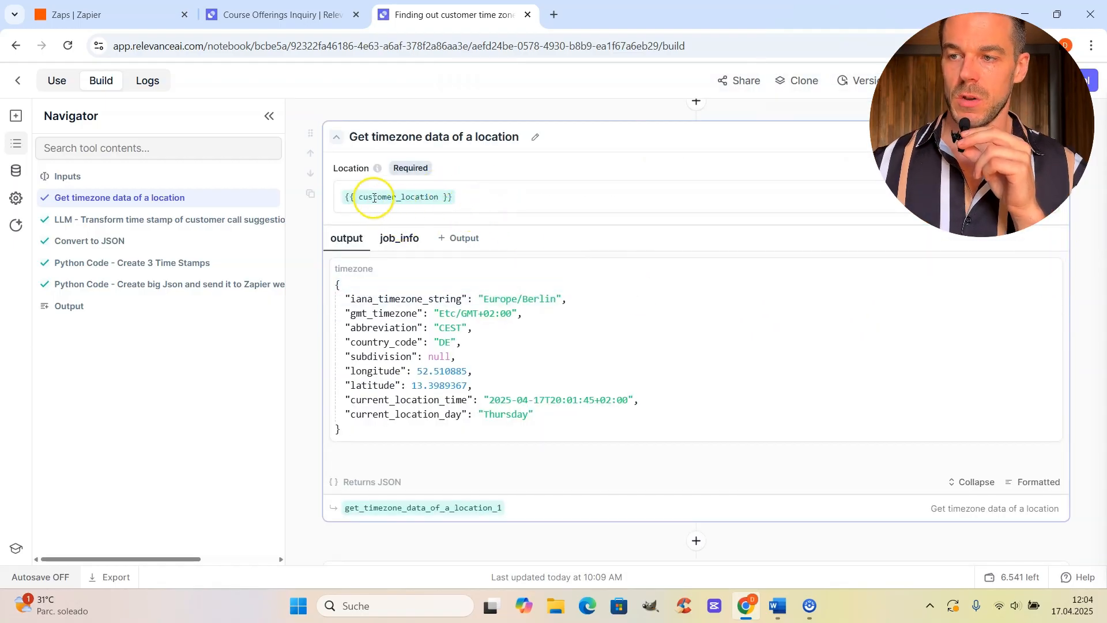
{"action": "scroll", "coordinate": [519, 340], "scroll_direction": "down", "scroll_amount": 1}
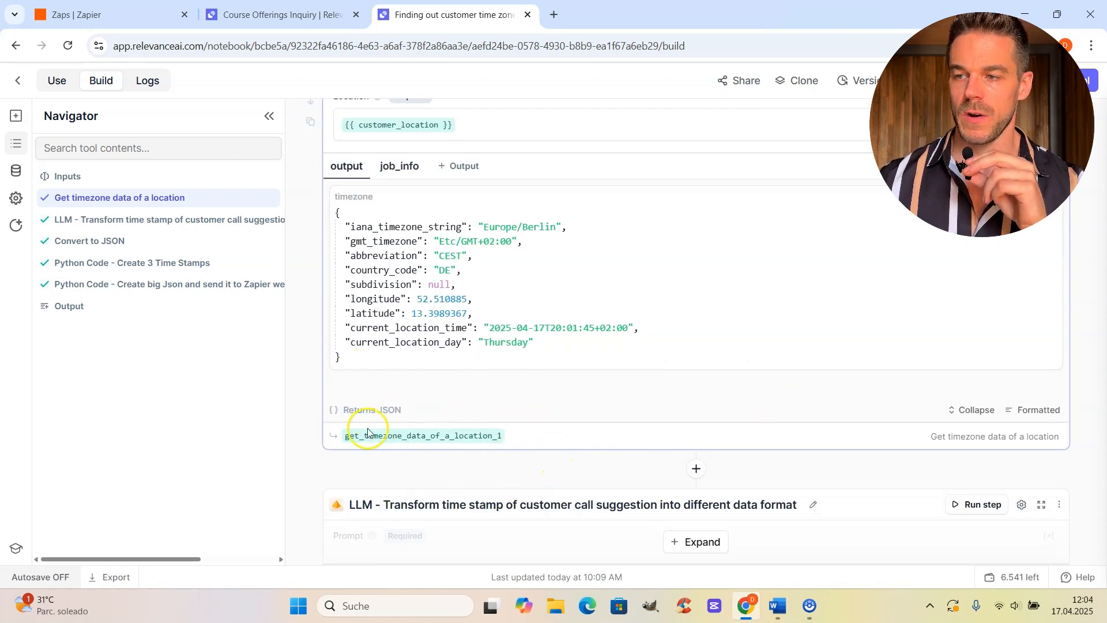
{"action": "scroll", "coordinate": [588, 440], "scroll_direction": "down", "scroll_amount": 3}
{"action": "scroll", "coordinate": [634, 426], "scroll_direction": "up", "scroll_amount": 3}
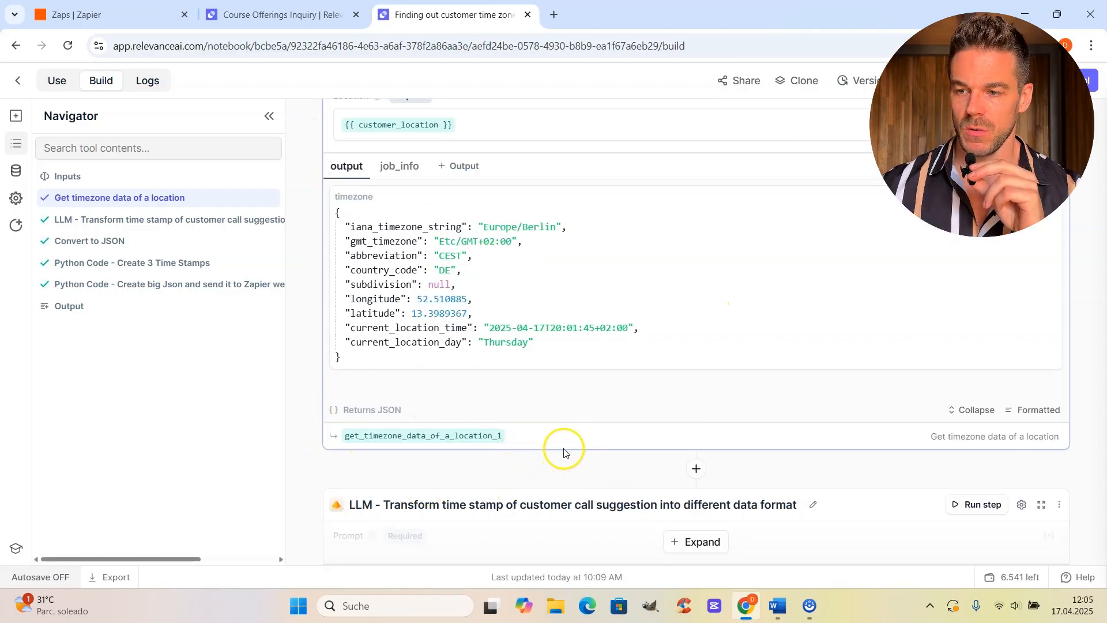
Expand the LLM time stamp transformation step, read its prompt and highlight the example format "2025-04-13T12:00:00+02:00"
{"action": "scroll", "coordinate": [566, 450], "scroll_direction": "down", "scroll_amount": 3}
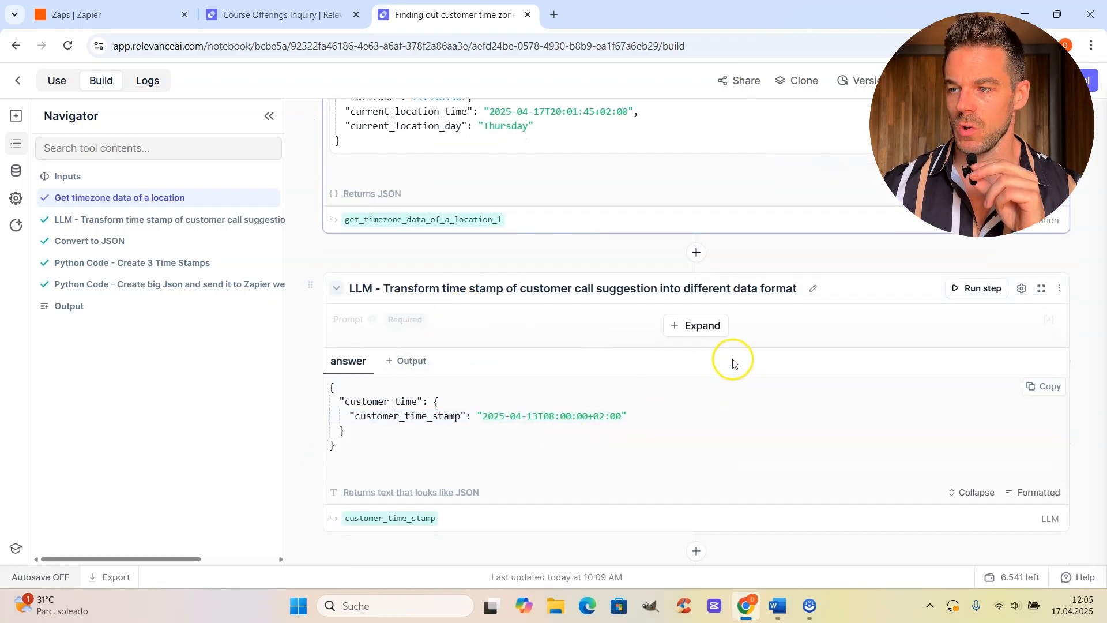
{"action": "left_click", "coordinate": [703, 326]}
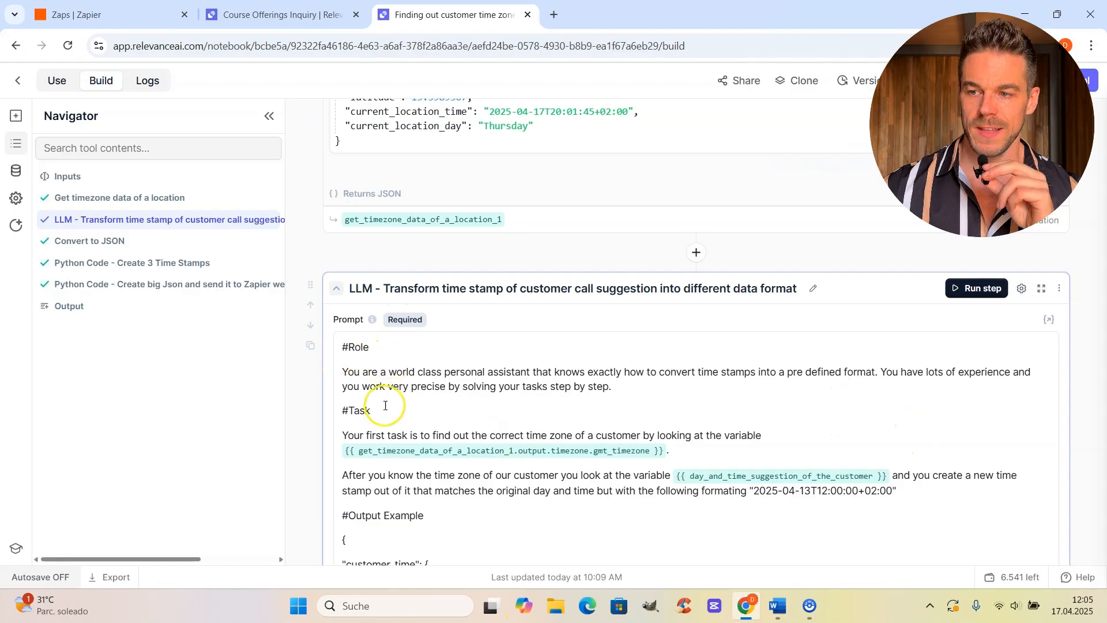
{"action": "scroll", "coordinate": [536, 429], "scroll_direction": "down", "scroll_amount": 2}
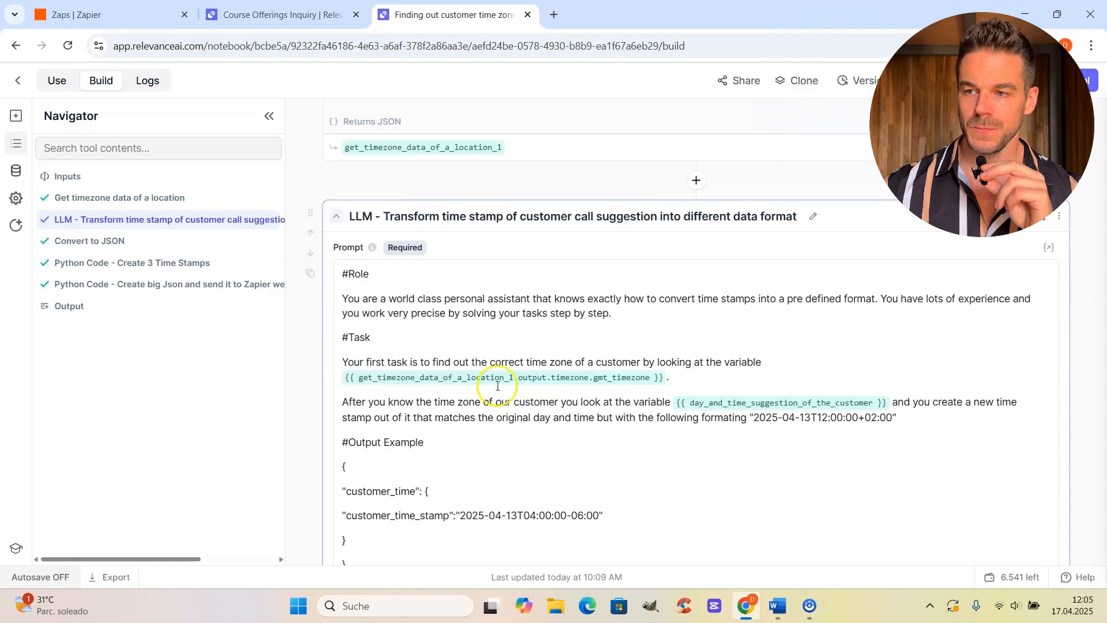
{"action": "scroll", "coordinate": [496, 392], "scroll_direction": "up", "scroll_amount": 1}
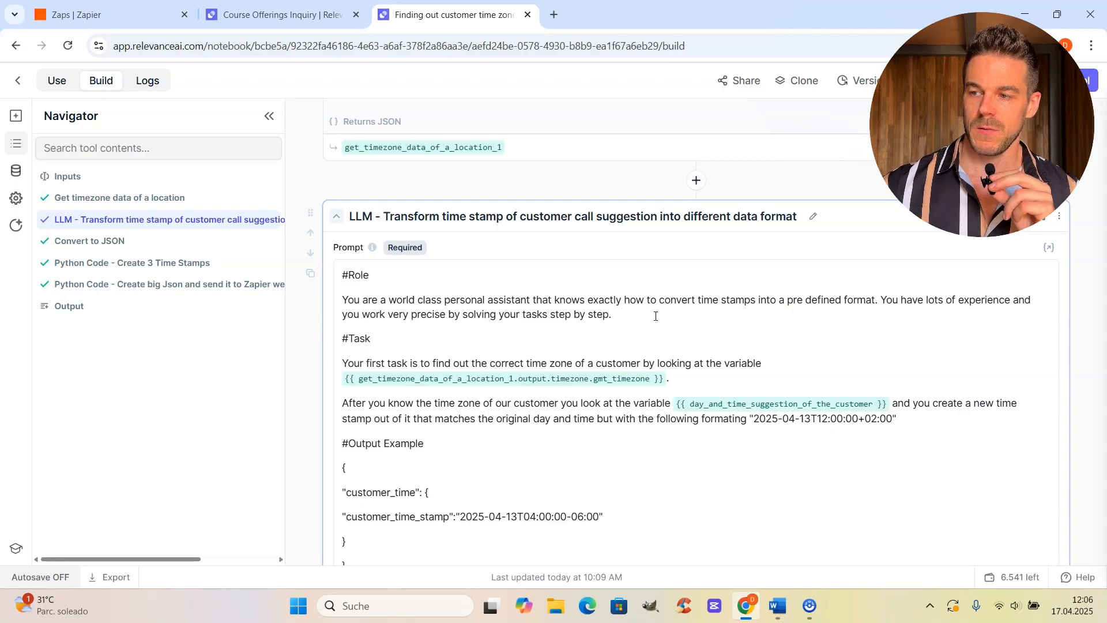
{"action": "left_click_drag", "start_coordinate": [757, 423], "coordinate": [888, 419]}
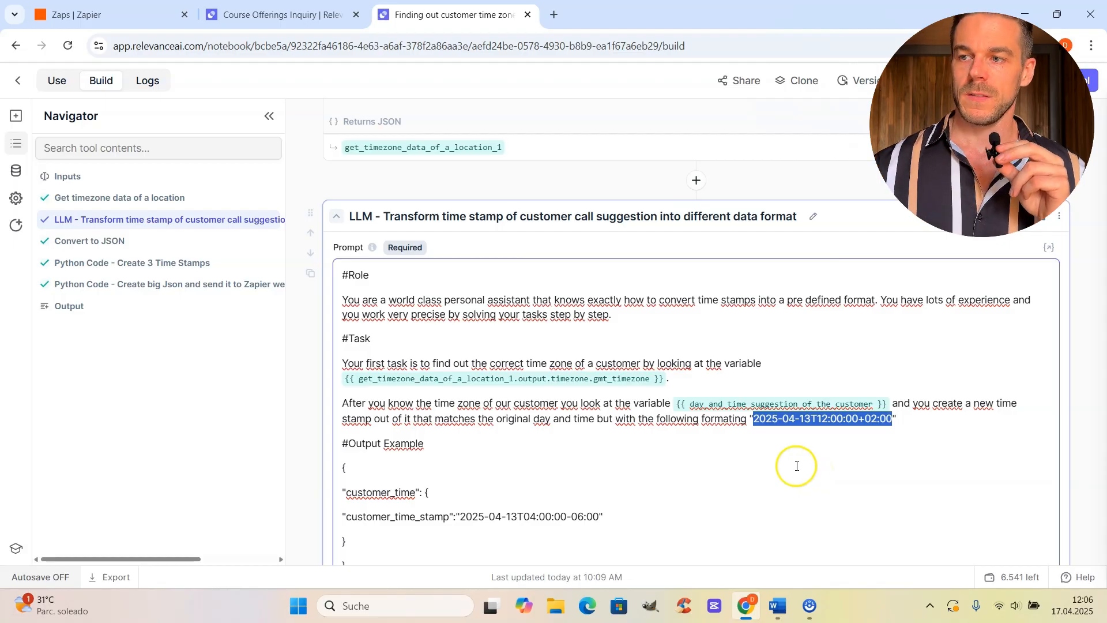
Compare the LLM prompt's variables with the day_and_time_suggestion_of_the_customer input and the time zone step's output, then examine the prompt's output example
{"action": "scroll", "coordinate": [565, 285], "scroll_direction": "up", "scroll_amount": 10}
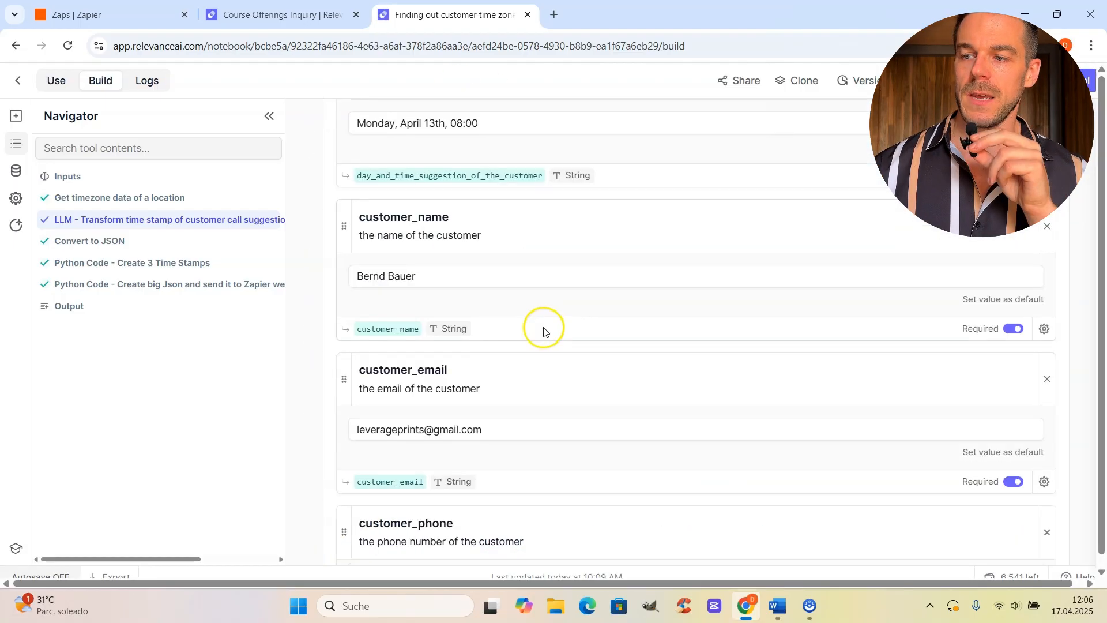
{"action": "scroll", "coordinate": [543, 332], "scroll_direction": "up", "scroll_amount": 1}
{"action": "scroll", "coordinate": [496, 279], "scroll_direction": "up", "scroll_amount": 1}
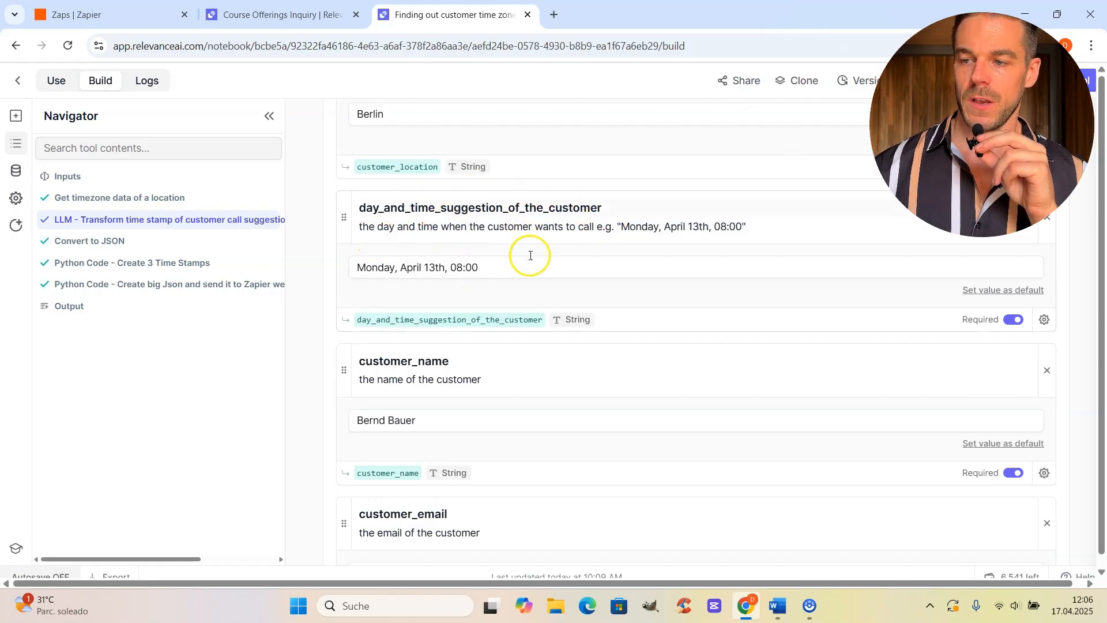
{"action": "scroll", "coordinate": [571, 316], "scroll_direction": "down", "scroll_amount": 9}
{"action": "scroll", "coordinate": [539, 334], "scroll_direction": "down", "scroll_amount": 4}
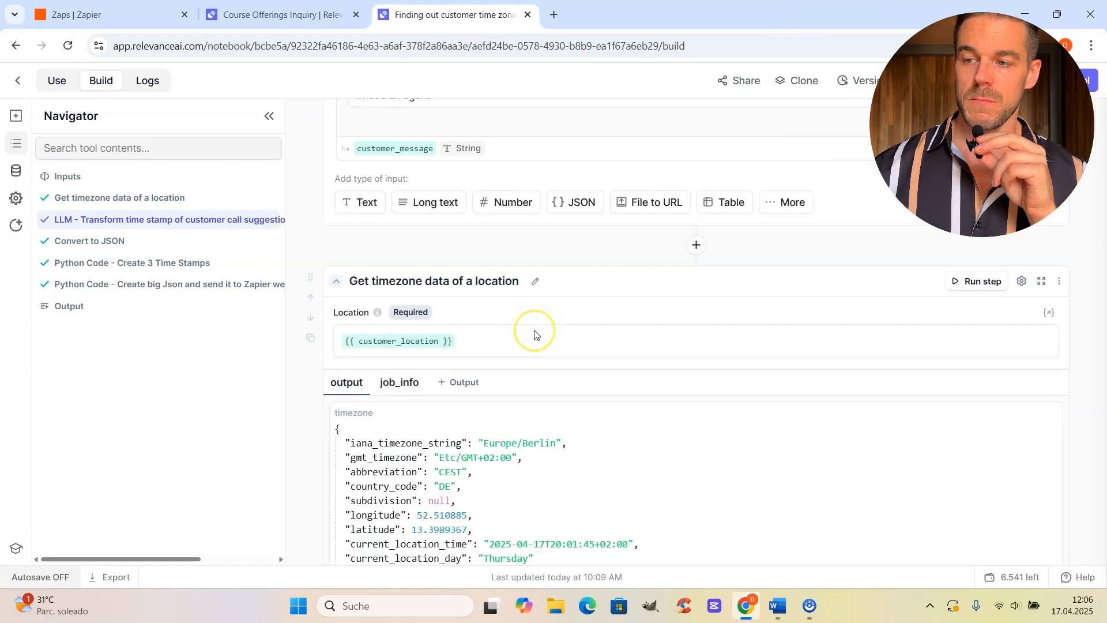
{"action": "scroll", "coordinate": [535, 334], "scroll_direction": "down", "scroll_amount": 2}
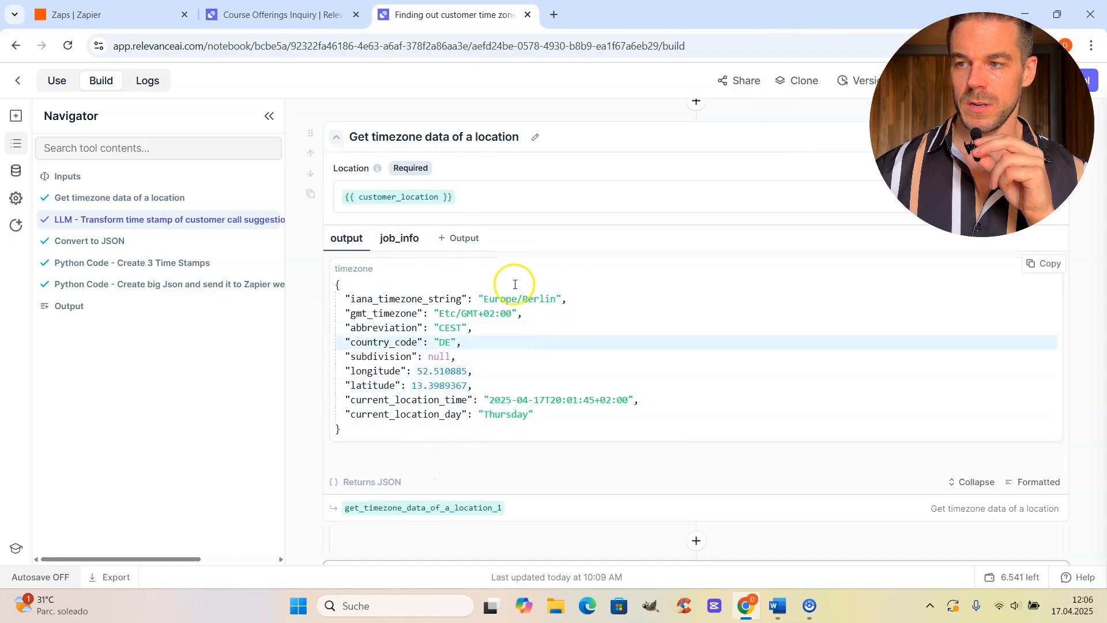
{"action": "scroll", "coordinate": [577, 395], "scroll_direction": "down", "scroll_amount": 8}
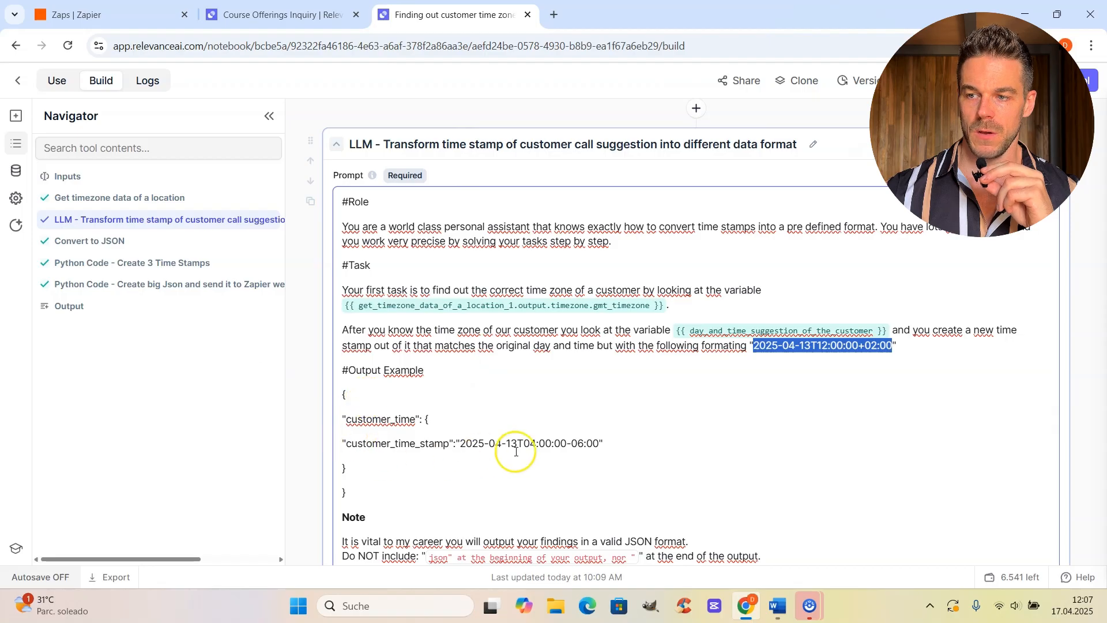
Highlight the JSON output example in the LLM prompt and compare it with the step's answer output, highlighting that output as well
{"action": "scroll", "coordinate": [610, 464], "scroll_direction": "down", "scroll_amount": 2}
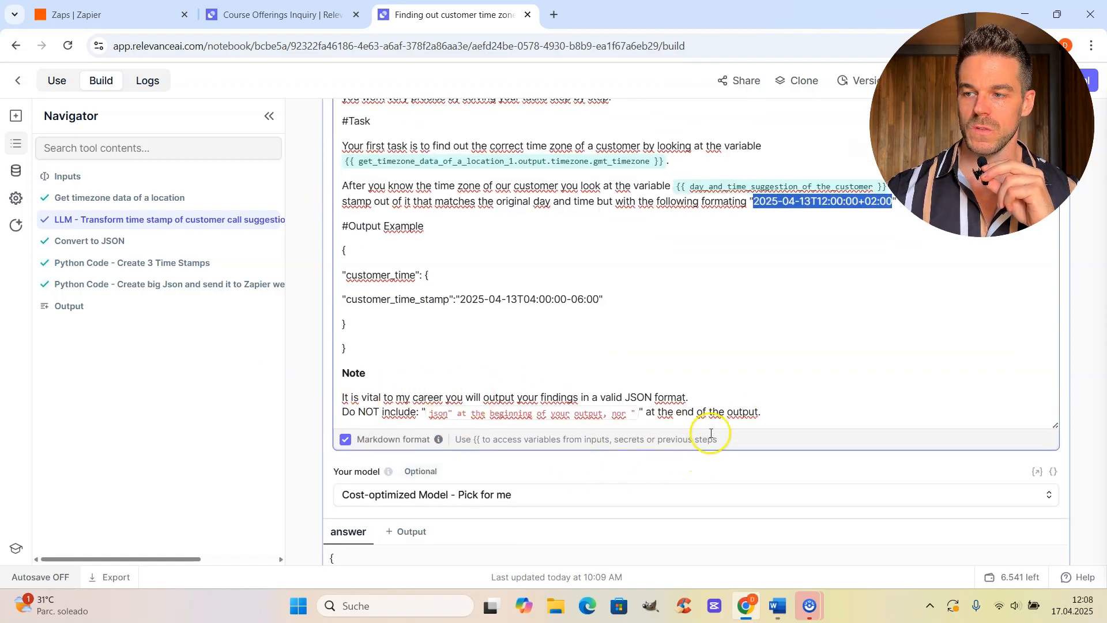
{"action": "left_click_drag", "start_coordinate": [349, 349], "coordinate": [336, 234]}
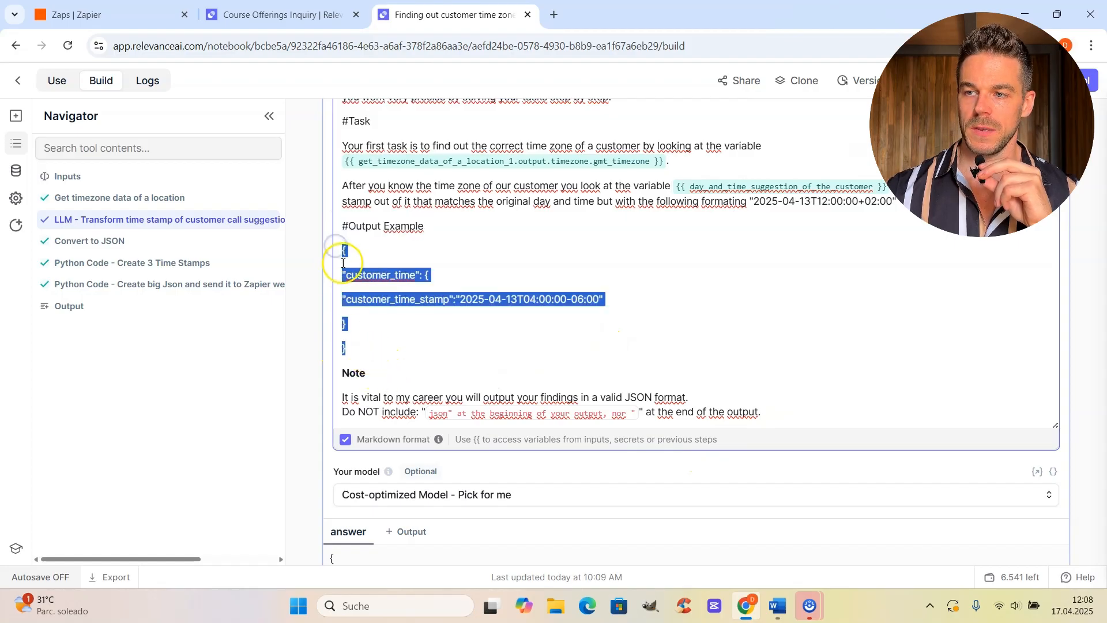
{"action": "left_click", "coordinate": [369, 324]}
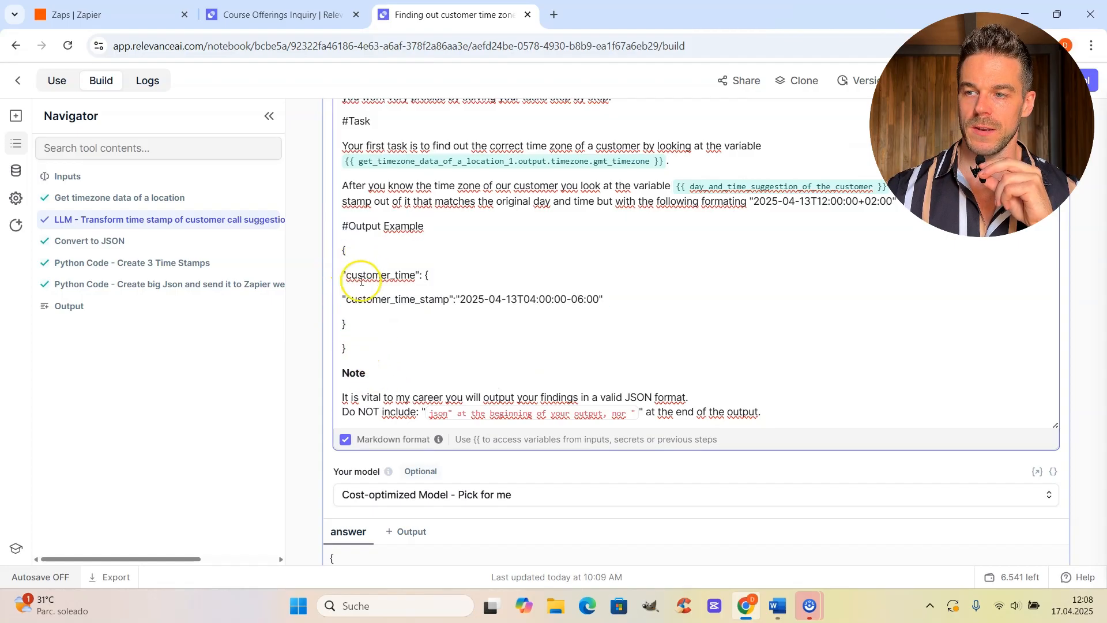
{"action": "scroll", "coordinate": [559, 349], "scroll_direction": "down", "scroll_amount": 4}
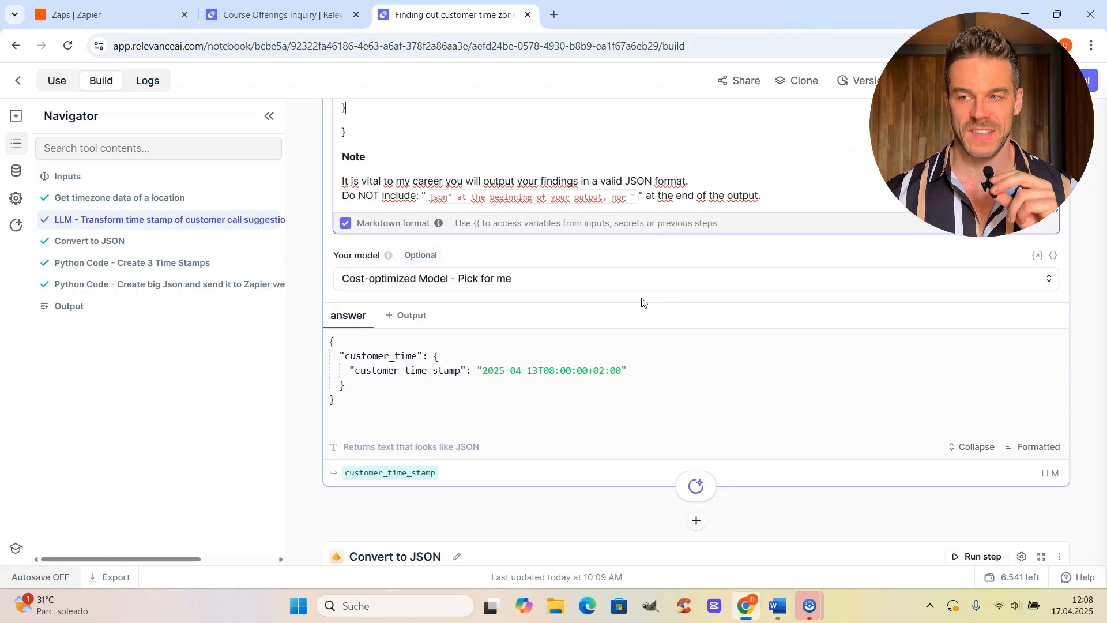
{"action": "left_click", "coordinate": [390, 408]}
{"action": "key", "text": "ctrl+a"}
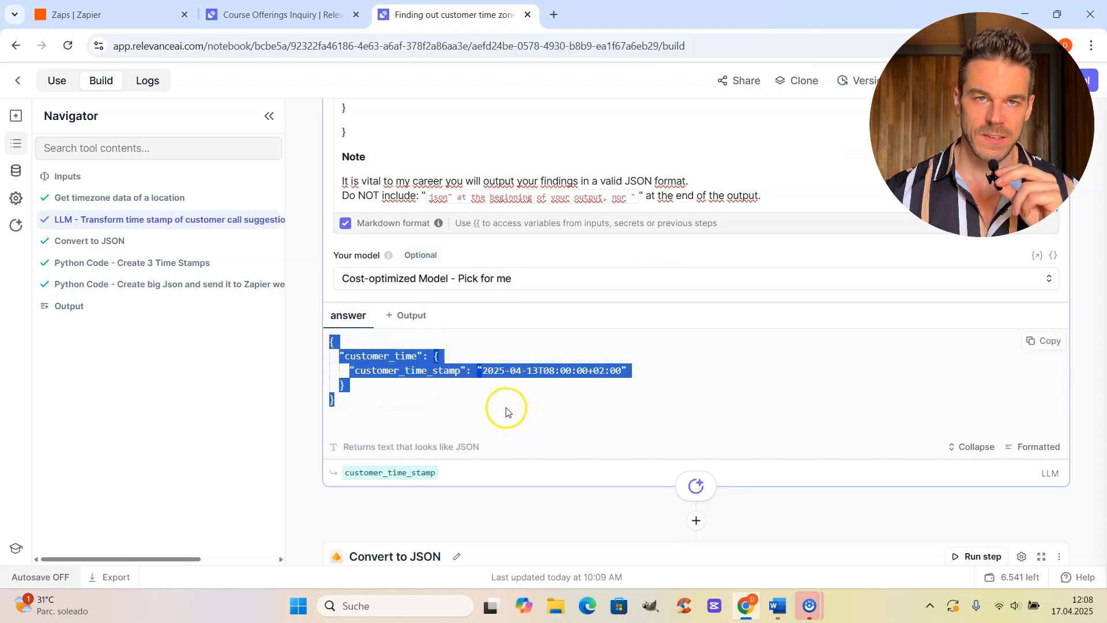
Expand the Convert to JSON step and compare its customer_time_stamp.answer input with the LLM answer and its own customer_time output
{"action": "scroll", "coordinate": [668, 397], "scroll_direction": "down", "scroll_amount": 5}
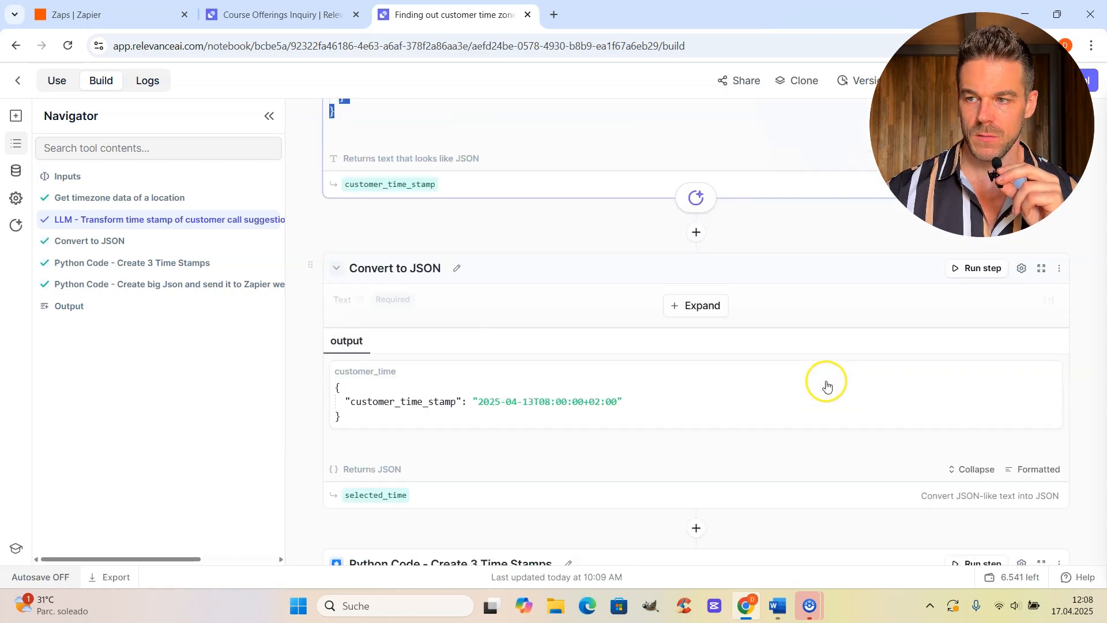
{"action": "left_click", "coordinate": [697, 304]}
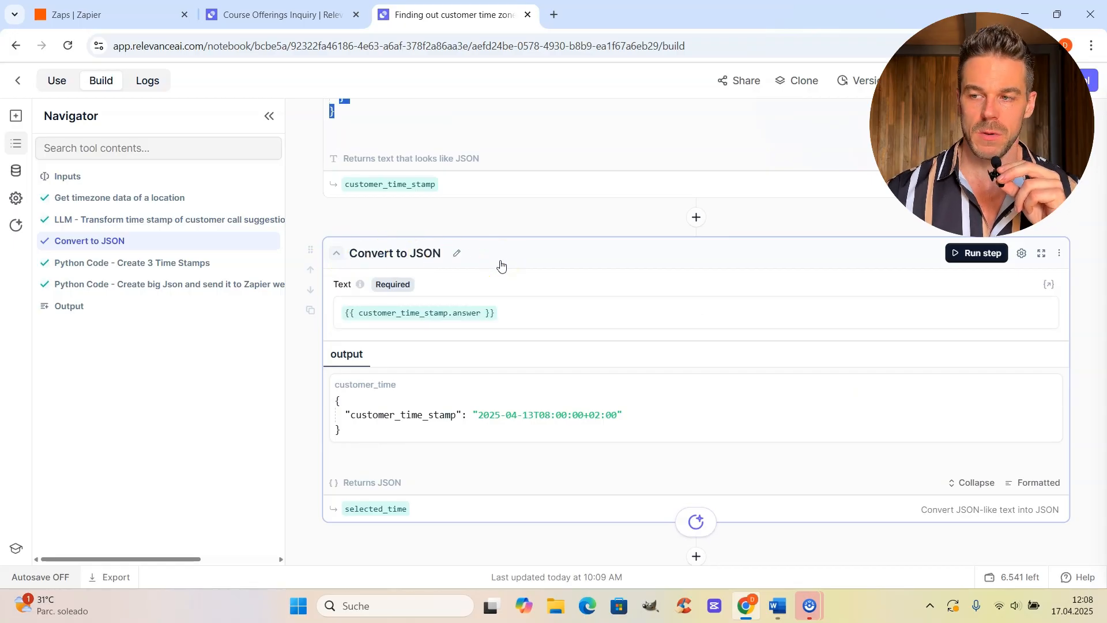
{"action": "scroll", "coordinate": [498, 266], "scroll_direction": "up", "scroll_amount": 2}
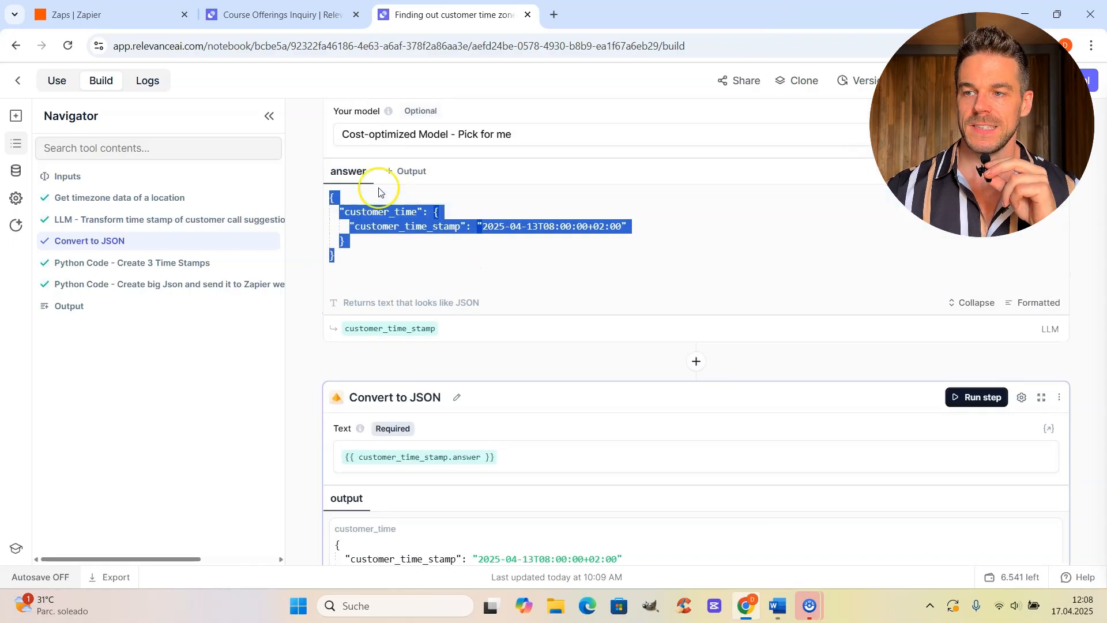
{"action": "scroll", "coordinate": [561, 298], "scroll_direction": "down", "scroll_amount": 1}
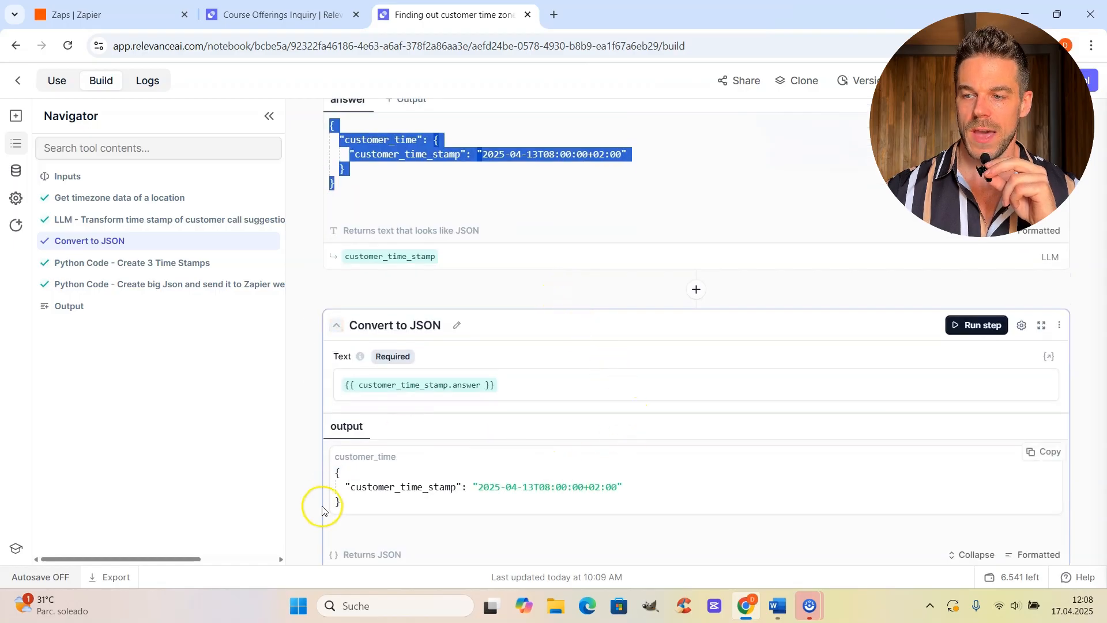
{"action": "scroll", "coordinate": [663, 519], "scroll_direction": "down", "scroll_amount": 2}
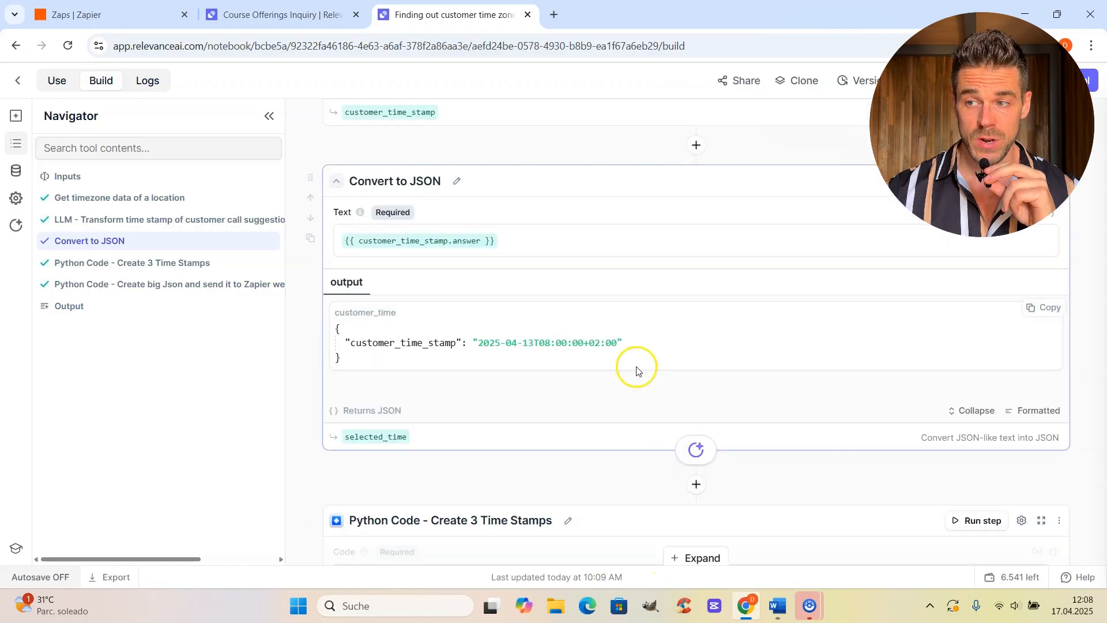
{"action": "left_click", "coordinate": [657, 375]}
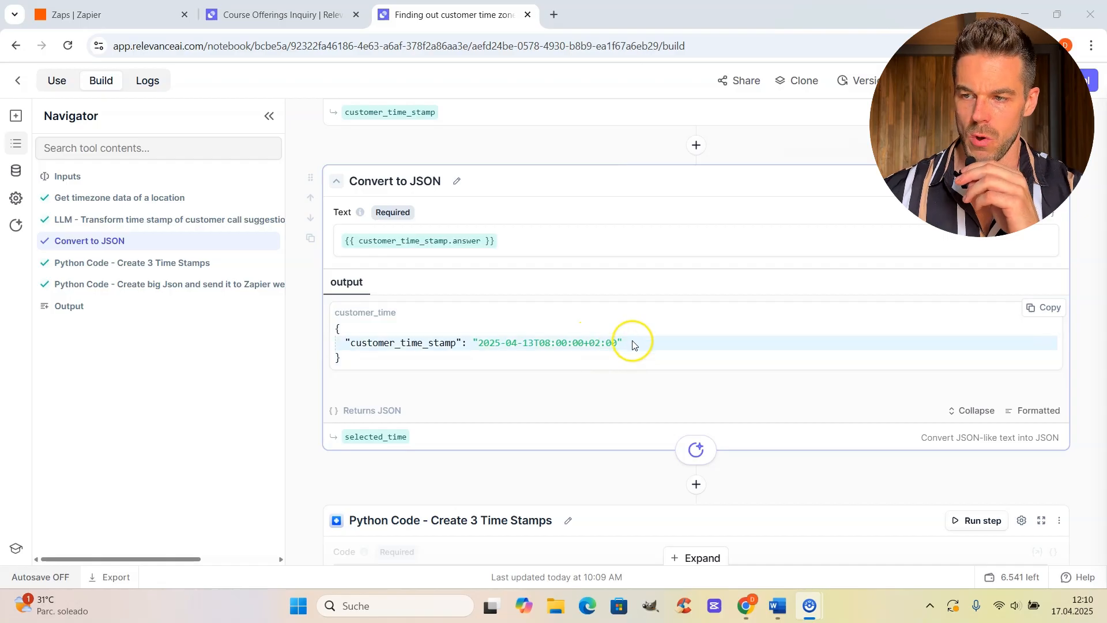
Expand the "Python Code - Create 3 Time Stamps" step and read its code from the imports to the return block
{"action": "scroll", "coordinate": [662, 346], "scroll_direction": "down", "scroll_amount": 4}
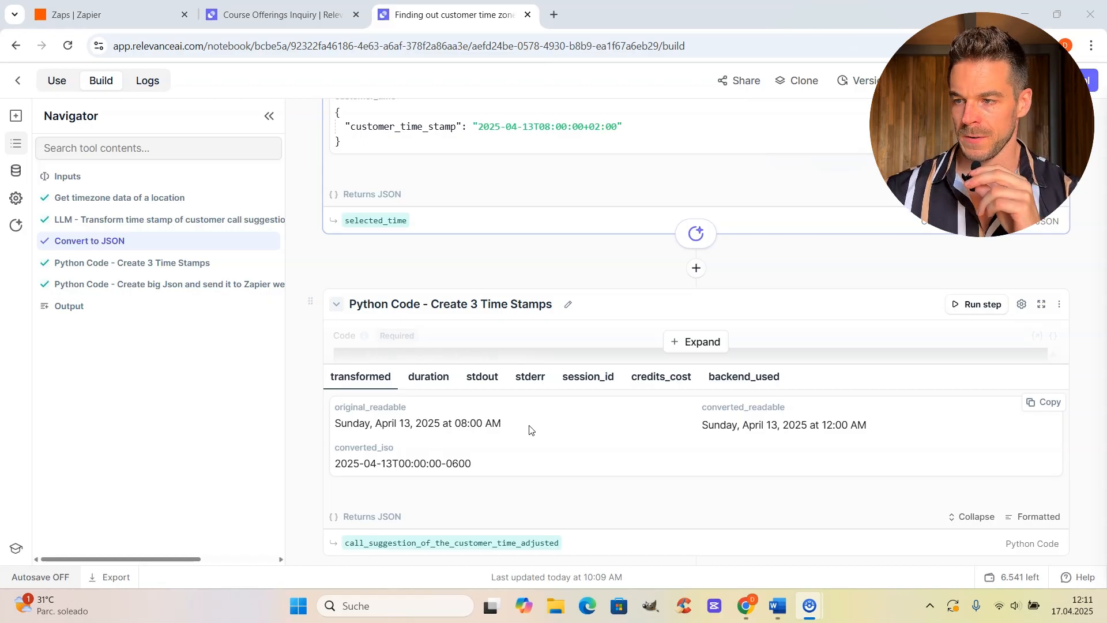
{"action": "left_click", "coordinate": [714, 348]}
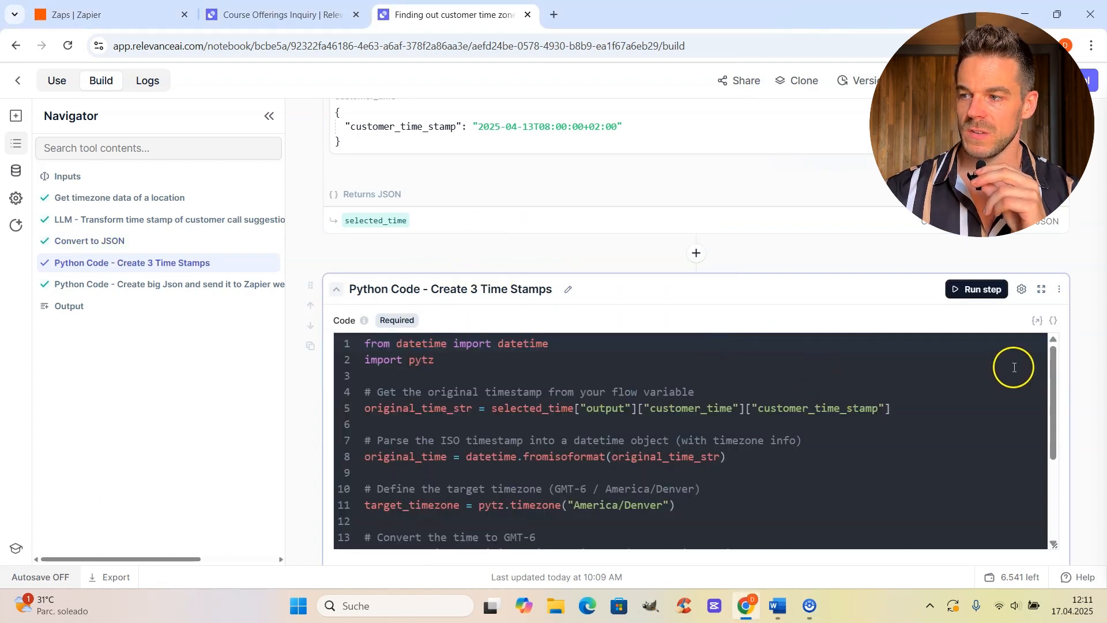
{"action": "left_click_drag", "start_coordinate": [1053, 360], "coordinate": [1051, 383]}
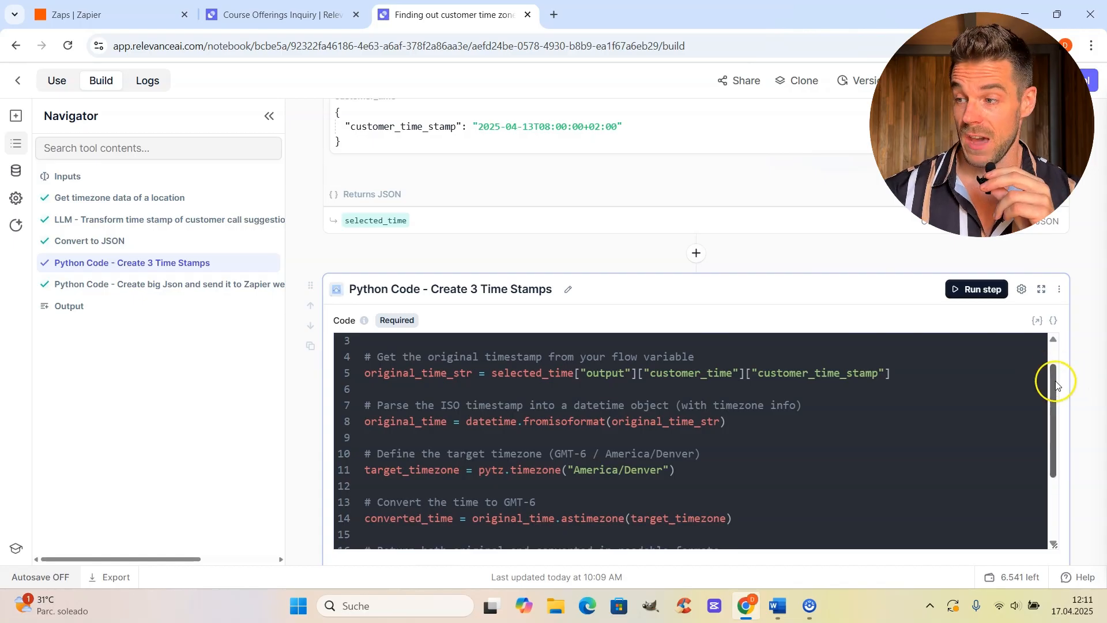
{"action": "left_click_drag", "start_coordinate": [1055, 383], "coordinate": [1057, 359]}
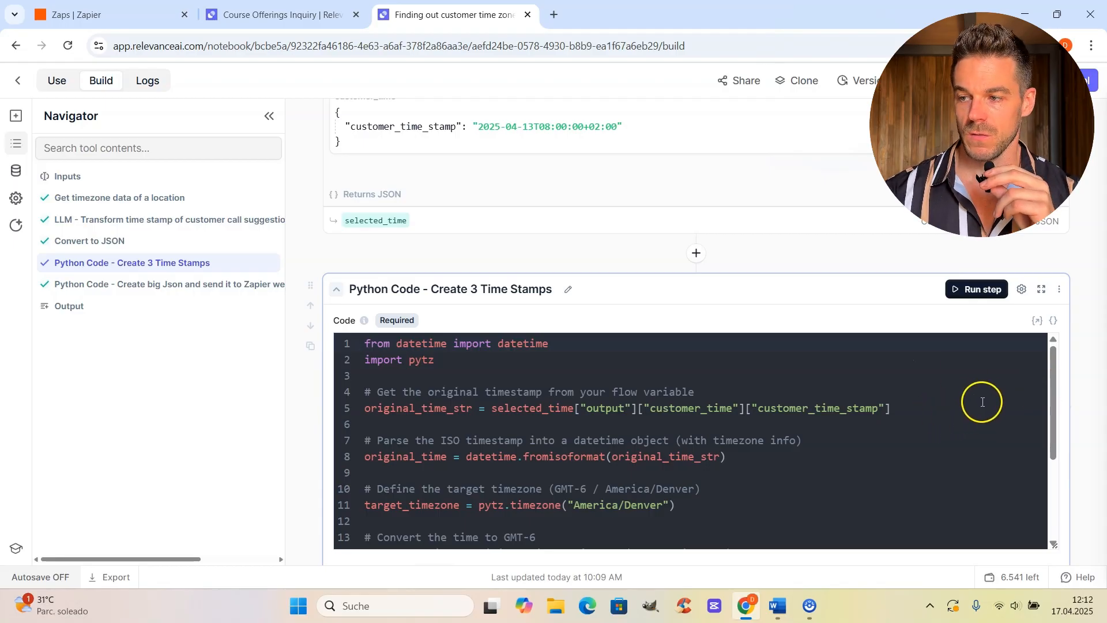
{"action": "left_click_drag", "start_coordinate": [1050, 369], "coordinate": [1051, 446]}
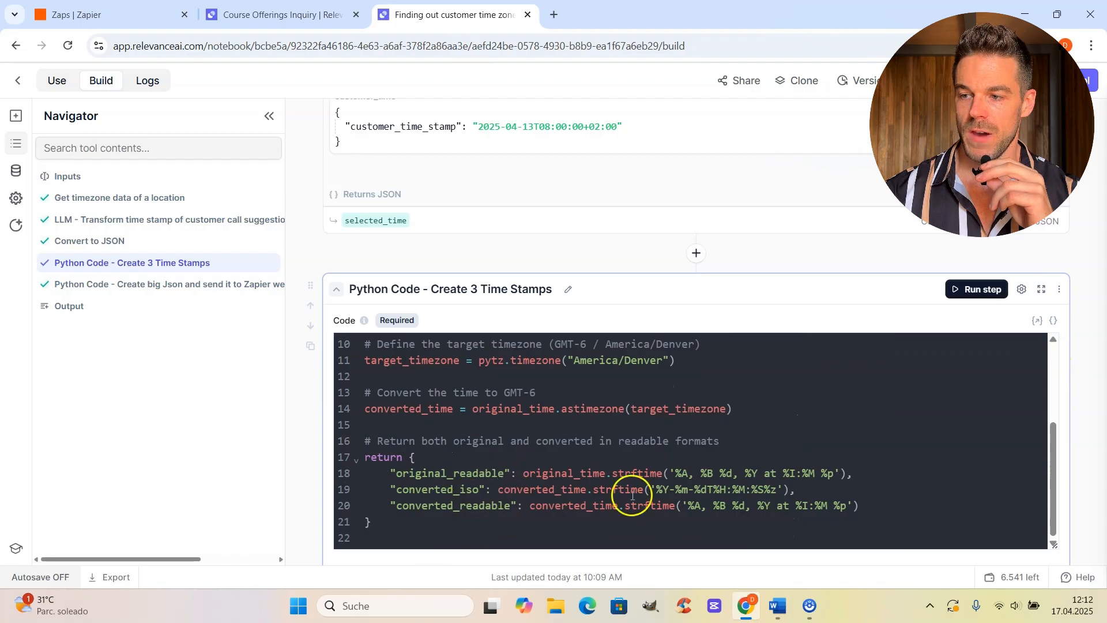
Examine the transformed output of the three time stamps step and preview the contents of its call_suggestion_of_the_customer_time_adjusted variable
{"action": "scroll", "coordinate": [793, 444], "scroll_direction": "down", "scroll_amount": 4}
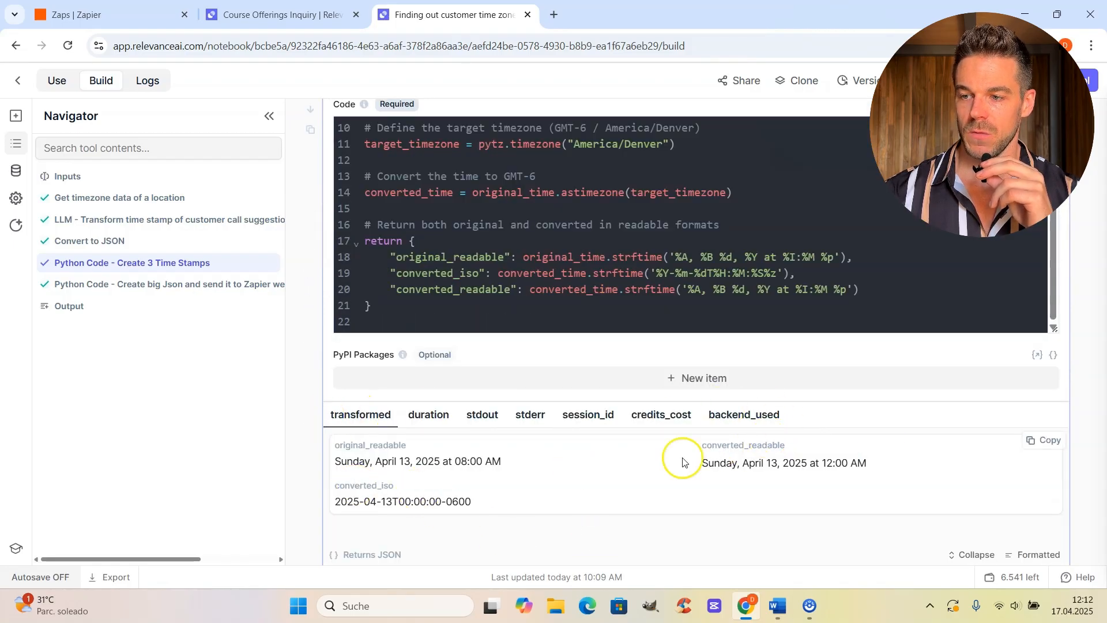
{"action": "scroll", "coordinate": [570, 459], "scroll_direction": "down", "scroll_amount": 2}
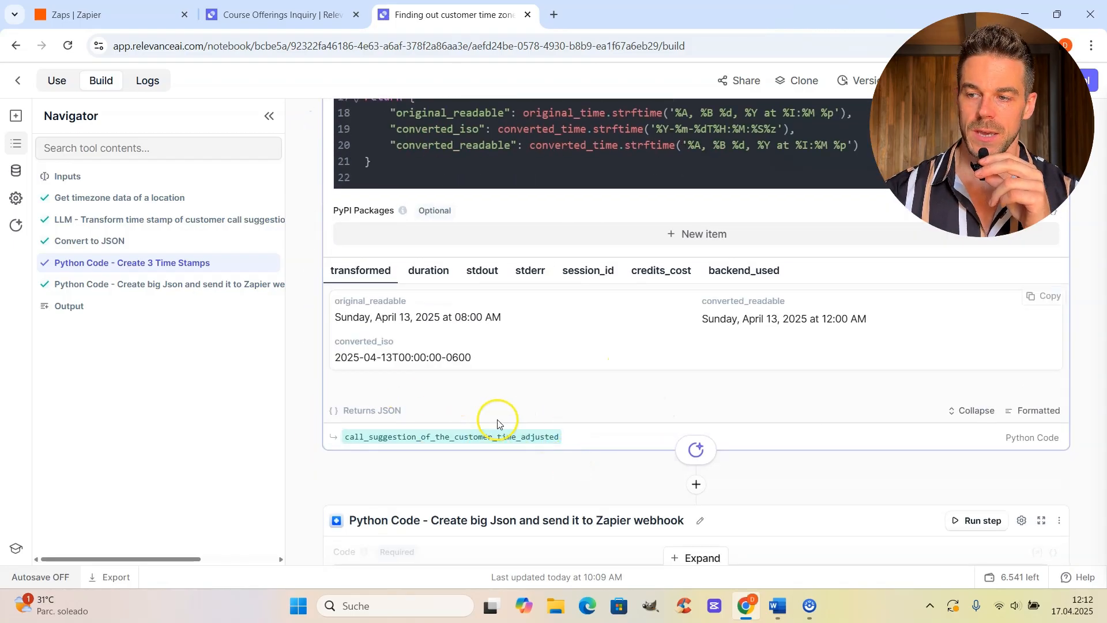
{"action": "mouse_move", "coordinate": [373, 433]}
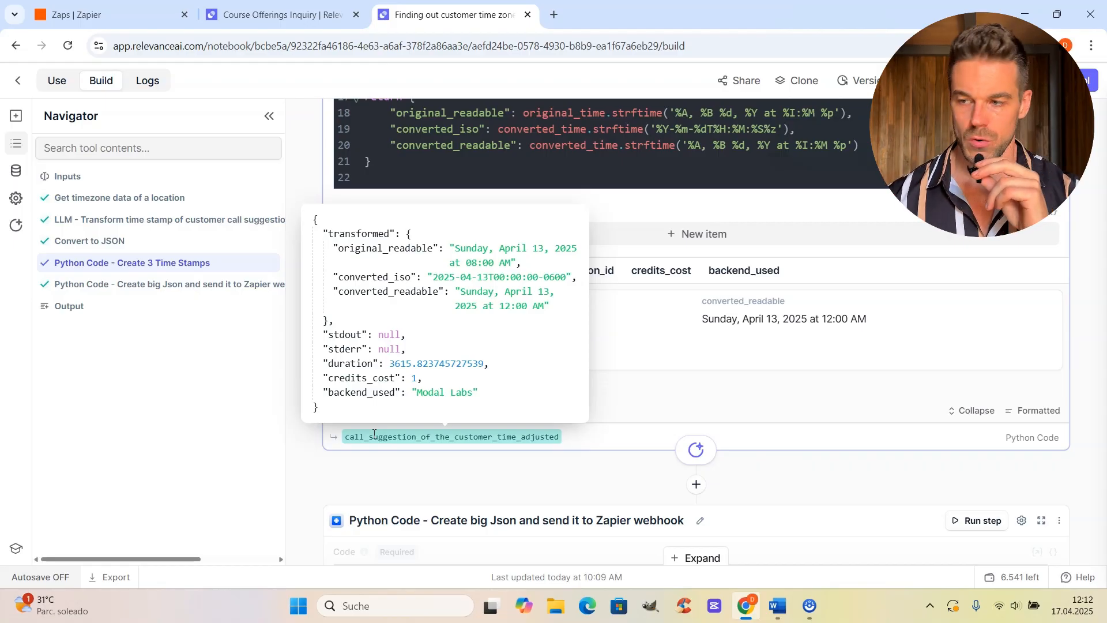
Check the sent_data of the Zapier webhook step, then expand its Python code and examine the data fields and the webhook URL
{"action": "scroll", "coordinate": [782, 379], "scroll_direction": "down", "scroll_amount": 3}
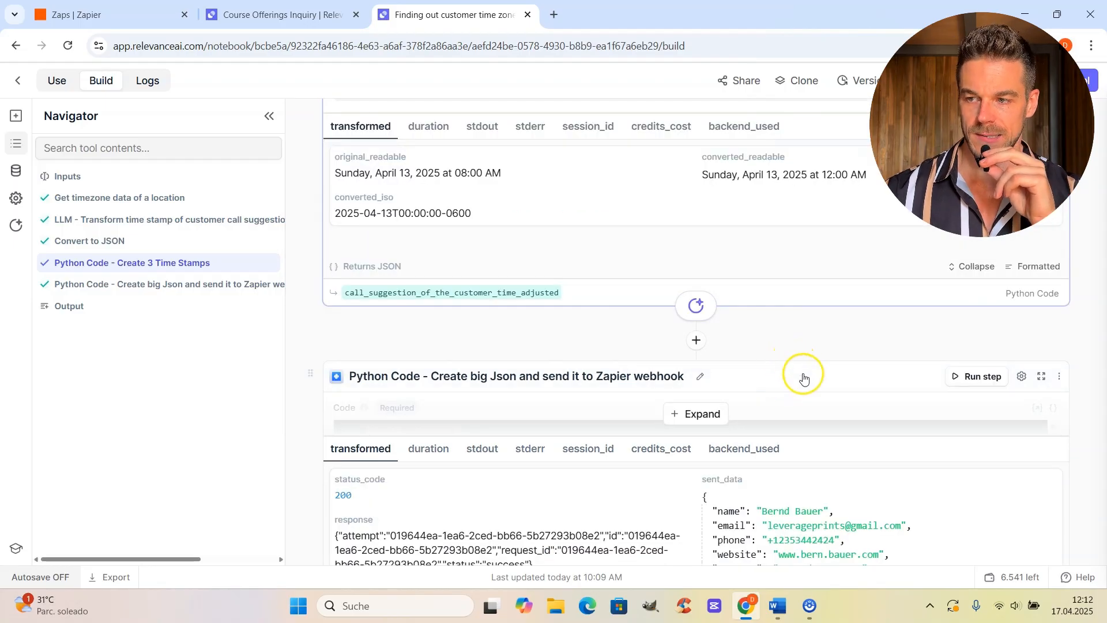
{"action": "scroll", "coordinate": [807, 383], "scroll_direction": "down", "scroll_amount": 3}
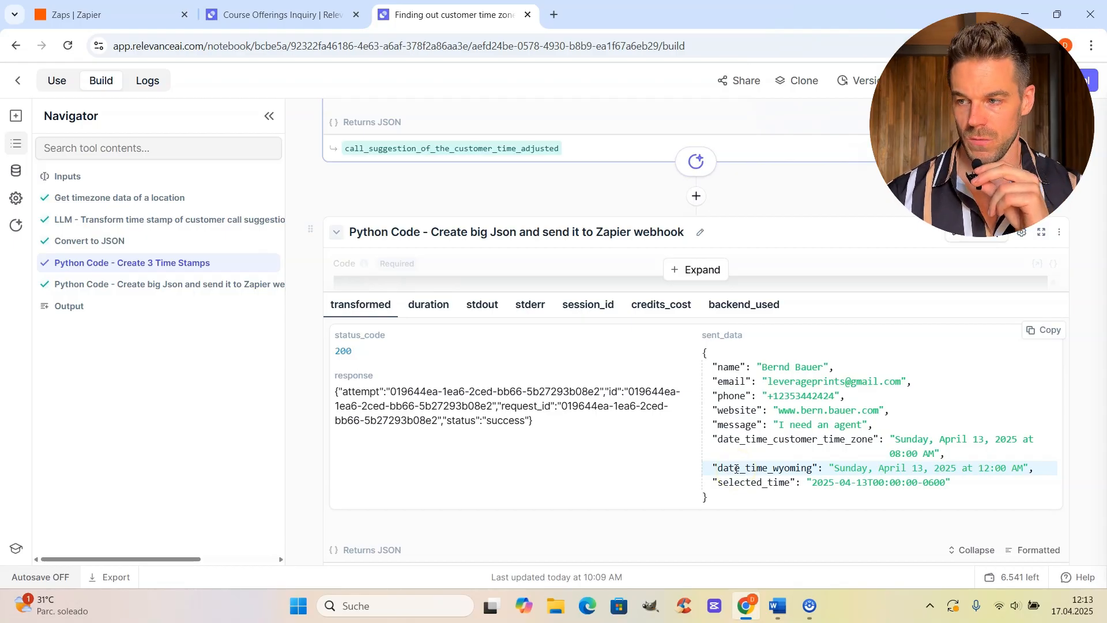
{"action": "left_click", "coordinate": [699, 270]}
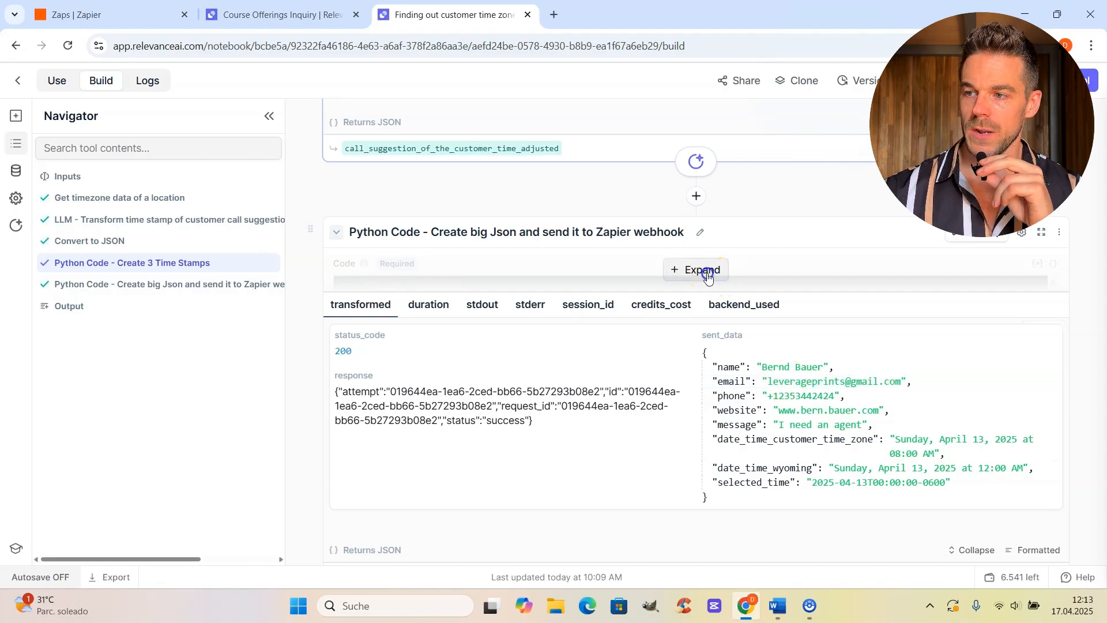
{"action": "left_click", "coordinate": [1055, 291]}
{"action": "left_click_drag", "start_coordinate": [1057, 292], "coordinate": [1073, 313]}
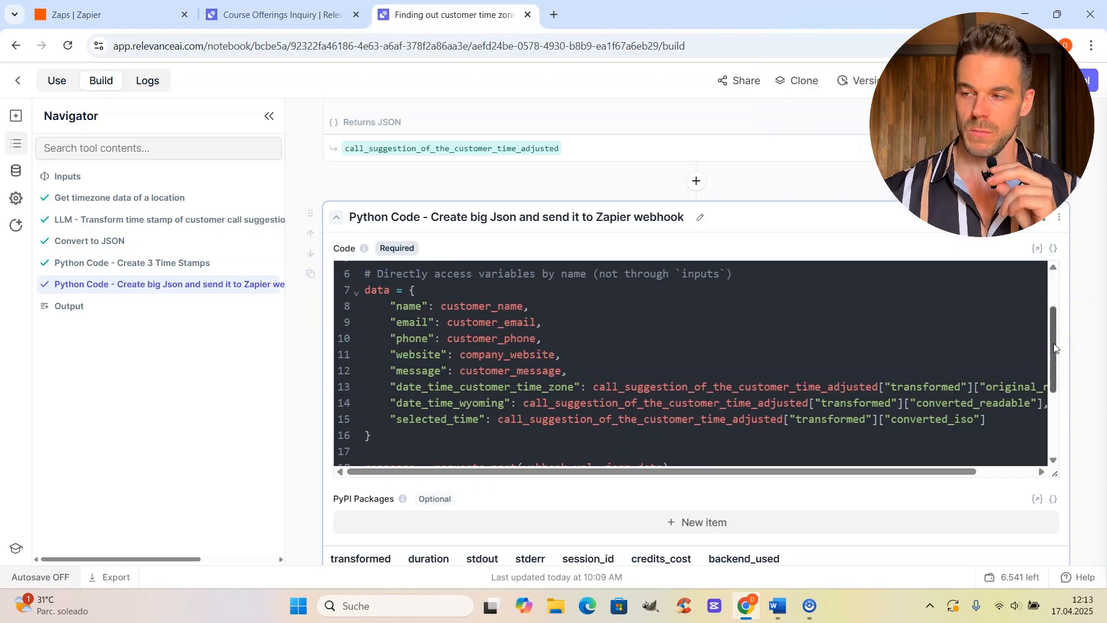
{"action": "left_click_drag", "start_coordinate": [1055, 347], "coordinate": [1054, 237]}
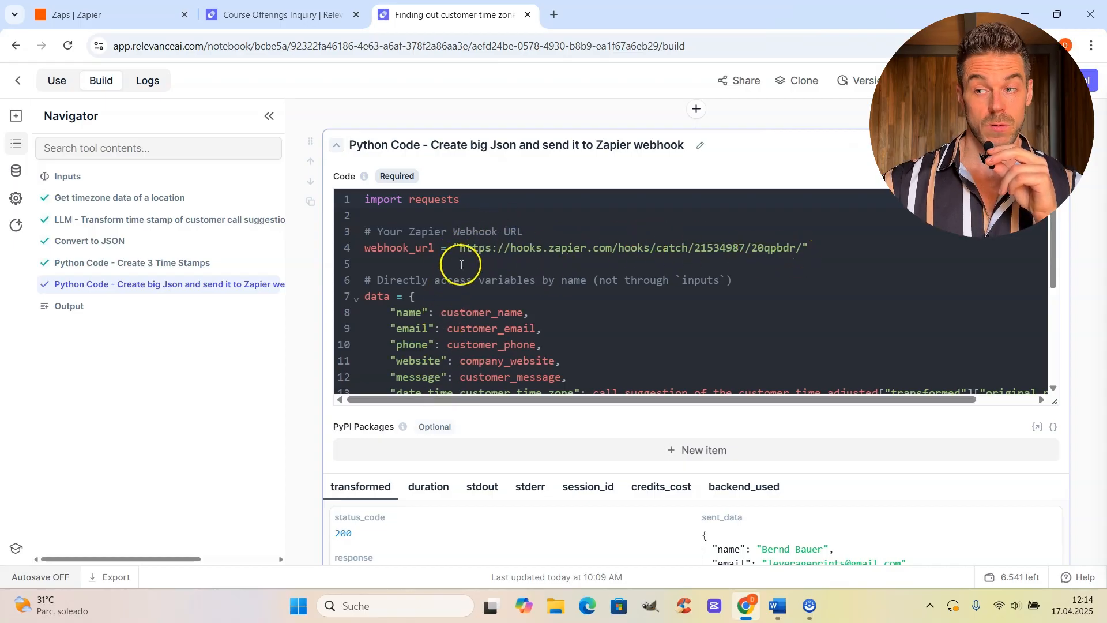
{"action": "scroll", "coordinate": [757, 282], "scroll_direction": "down", "scroll_amount": 2}
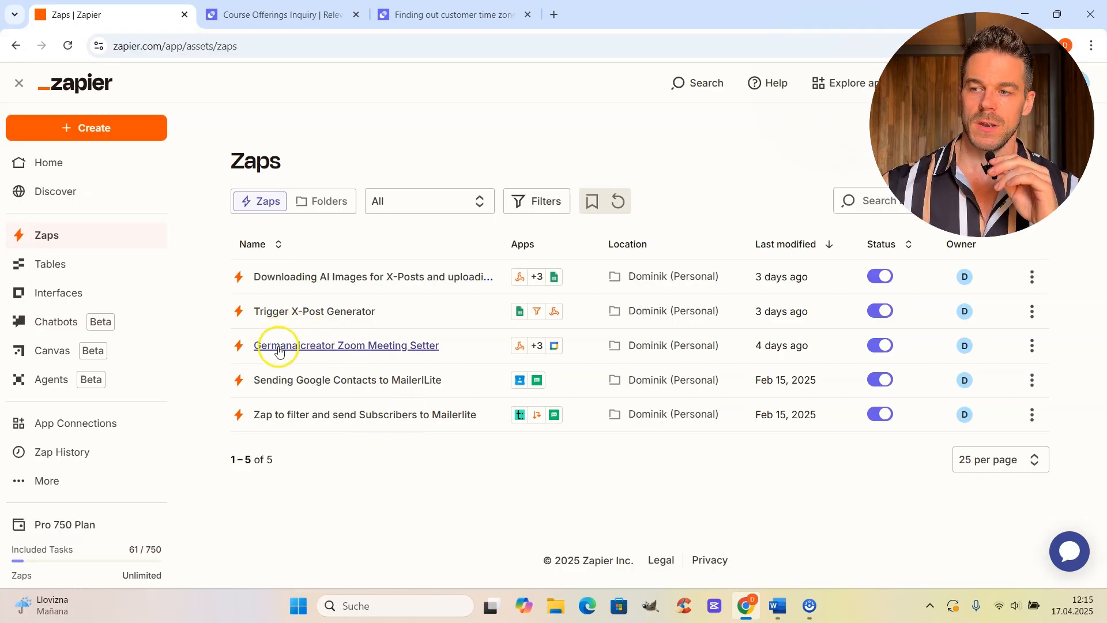
In Zapier, open the Germanaicreator Zoom Meeting Setter zap for editing and open its Catch Hook trigger
{"action": "left_click", "coordinate": [364, 346]}
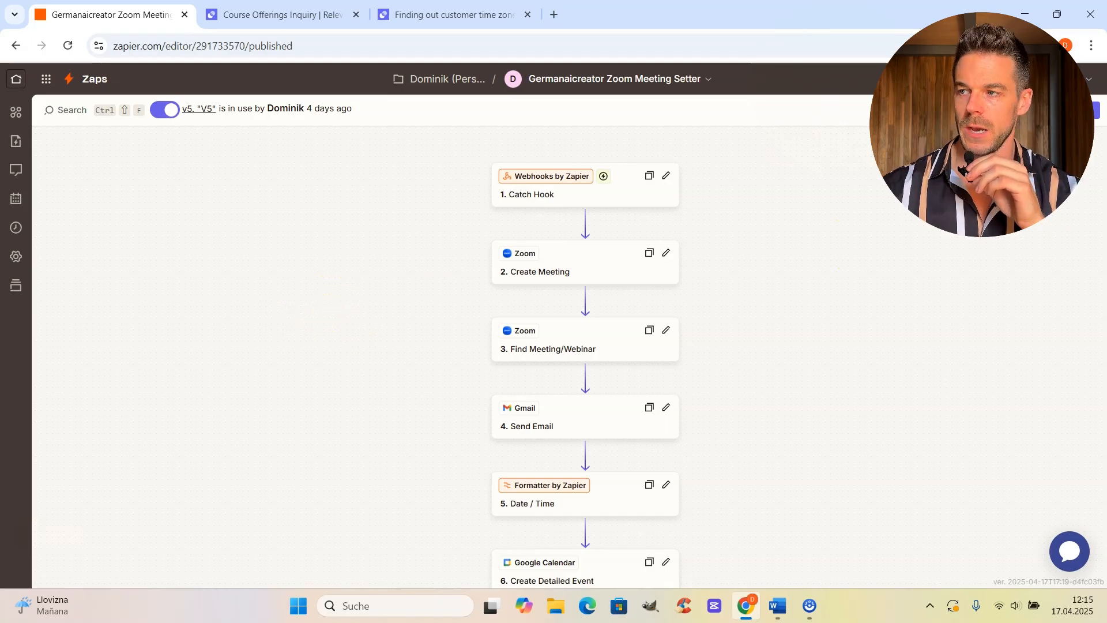
{"action": "left_click", "coordinate": [1073, 110]}
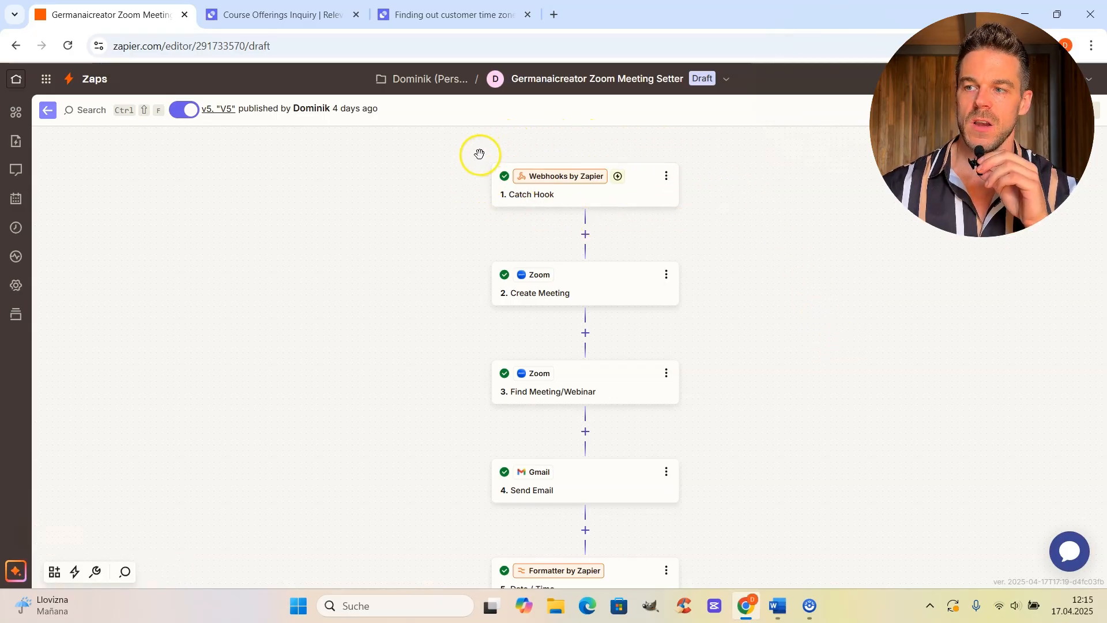
{"action": "left_click", "coordinate": [621, 190]}
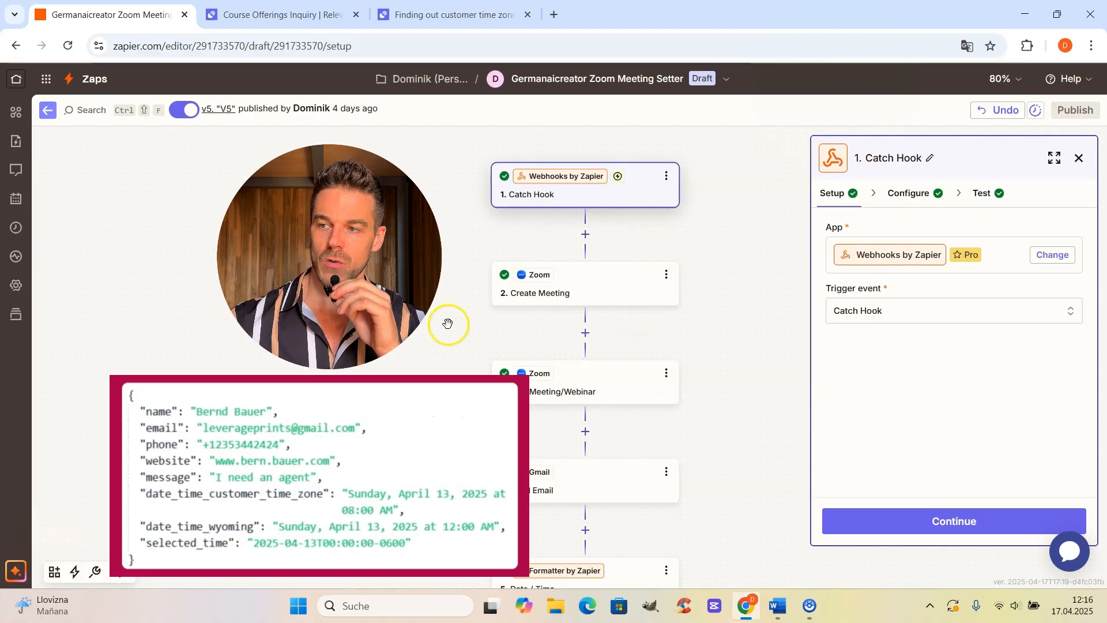
View the Catch Hook trigger's test data and inspect the fields of the "request I" record
{"action": "left_click", "coordinate": [1013, 194]}
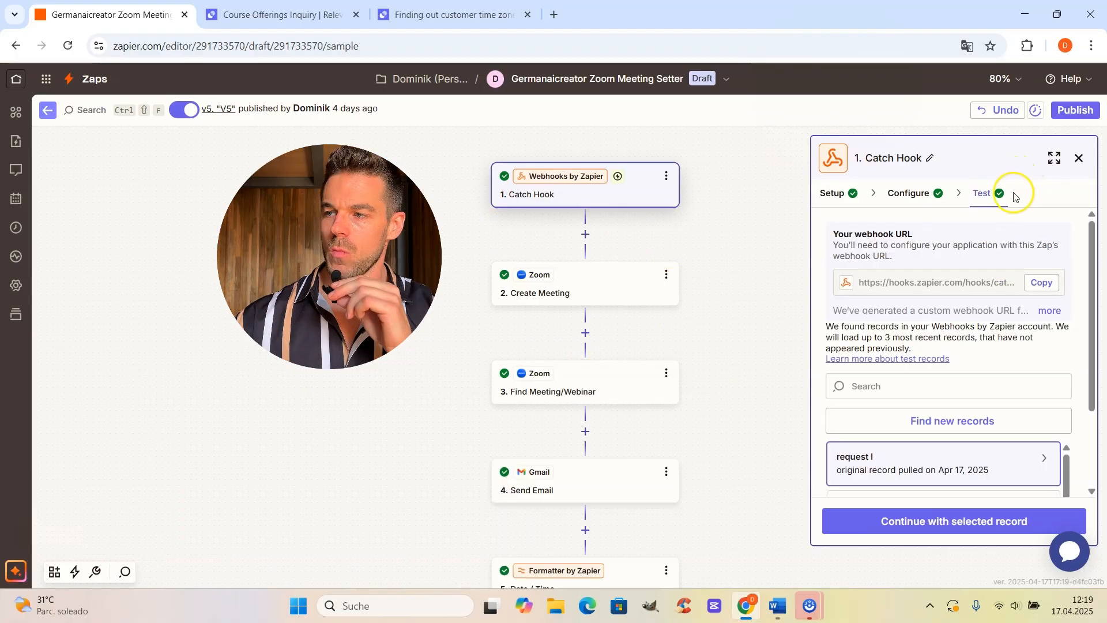
{"action": "left_click", "coordinate": [986, 194]}
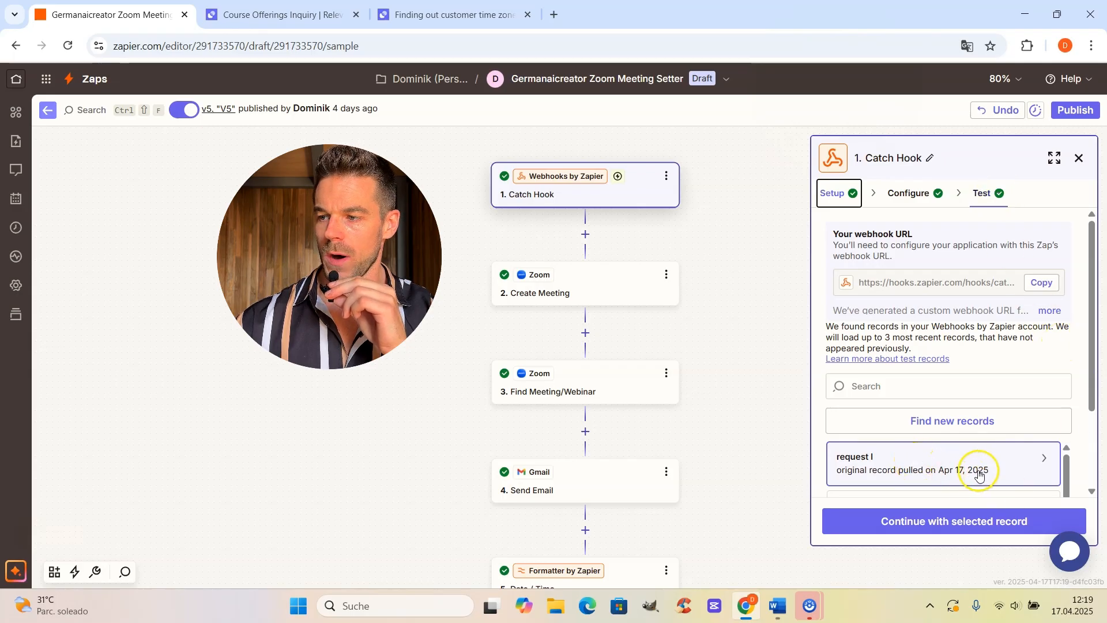
{"action": "left_click", "coordinate": [942, 469]}
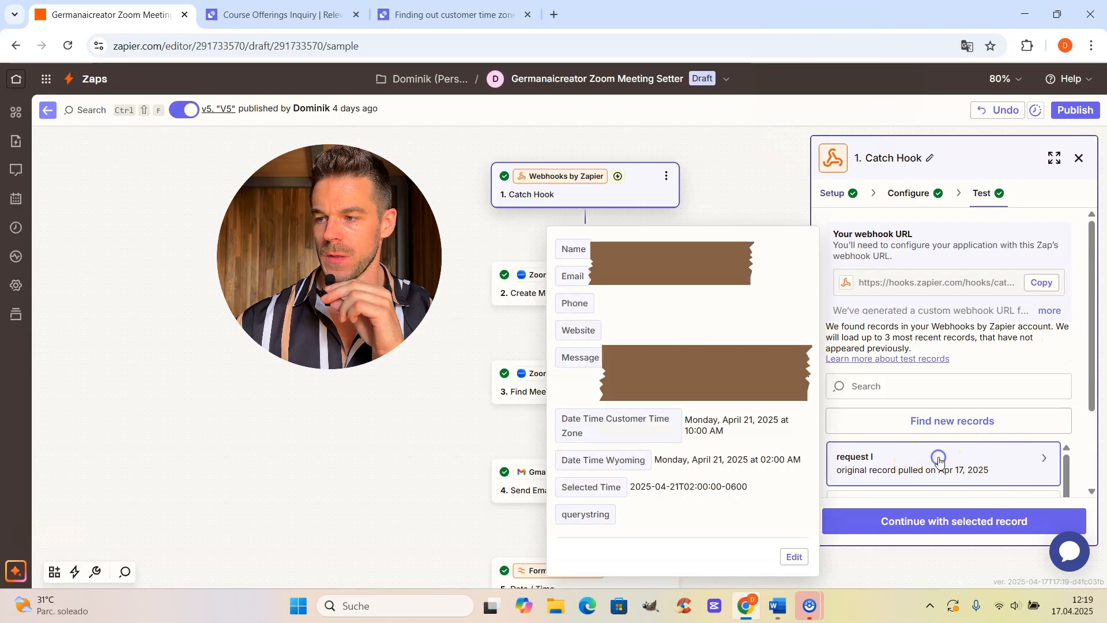
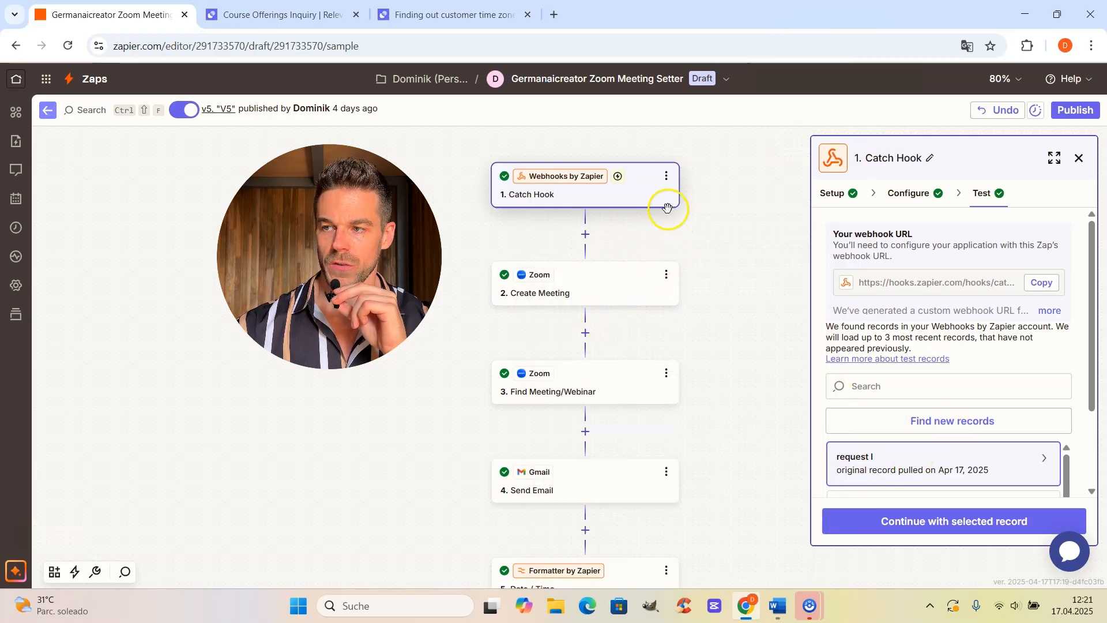
View the setup of the Zoom Create Meeting action, then examine the configuration of the Find Meeting/Webinar action
{"action": "left_click", "coordinate": [620, 286]}
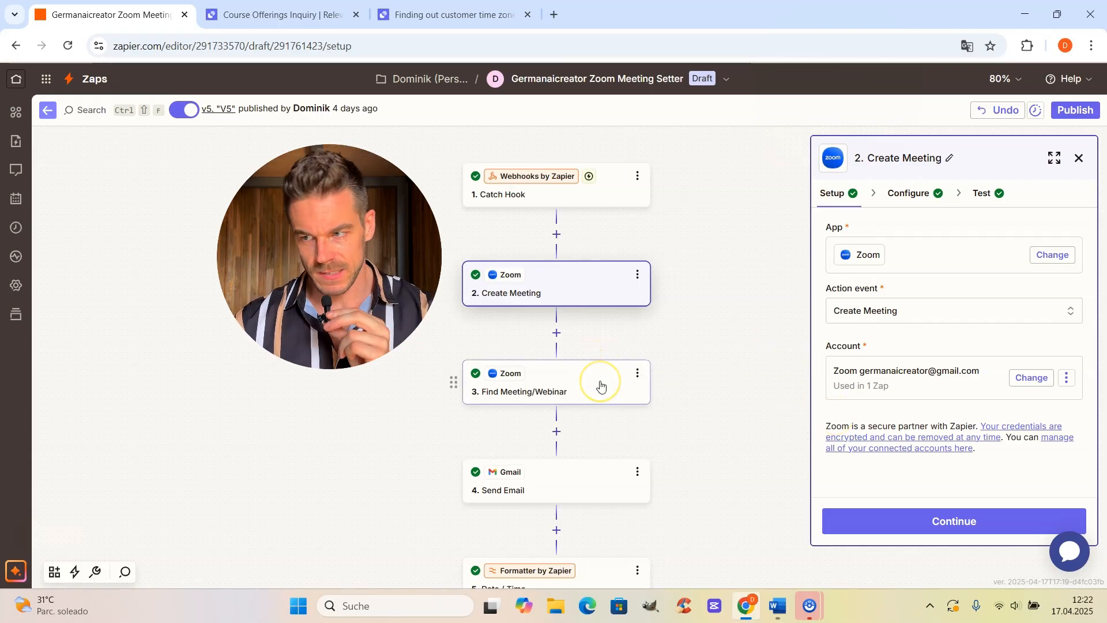
{"action": "left_click", "coordinate": [600, 385]}
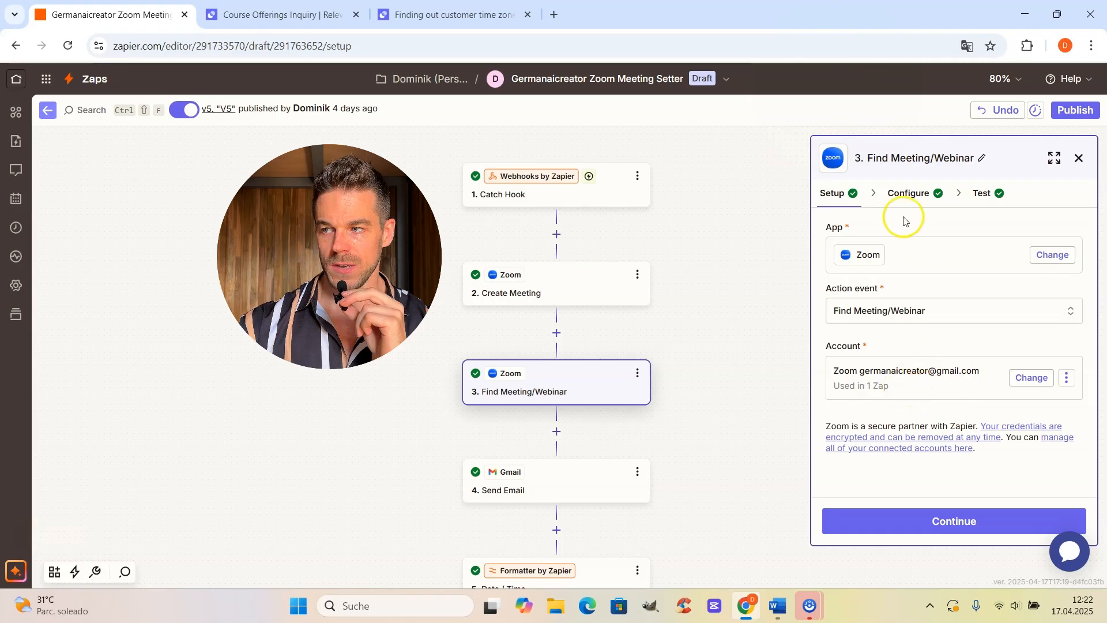
{"action": "left_click", "coordinate": [908, 193]}
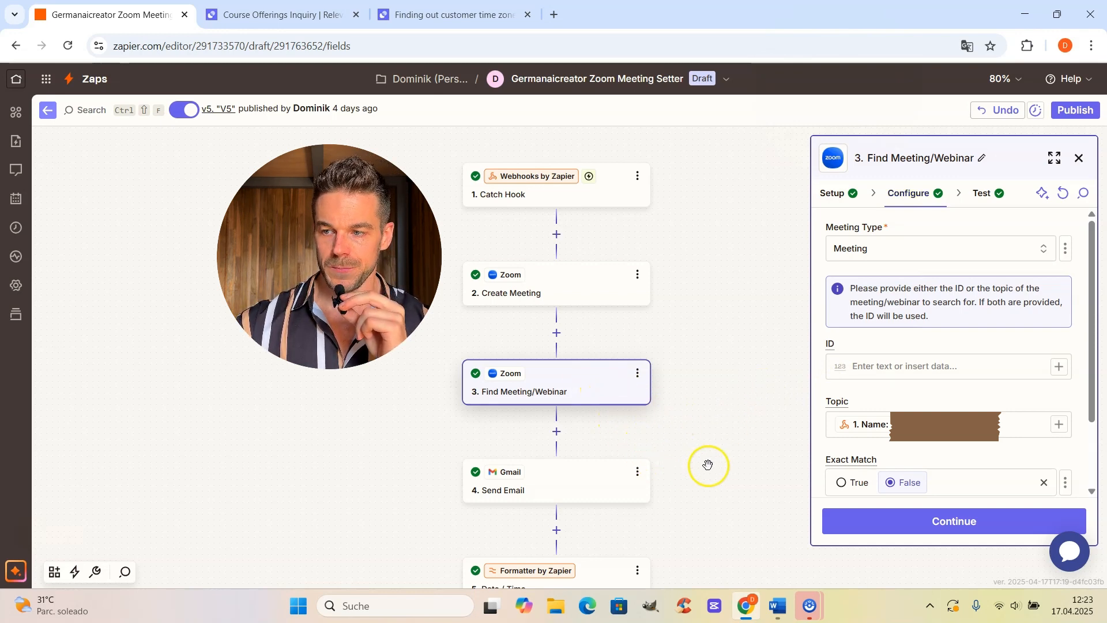
Open the Gmail Send Email action's configuration and examine its recipients and the confirmation message body
{"action": "left_click", "coordinate": [610, 487]}
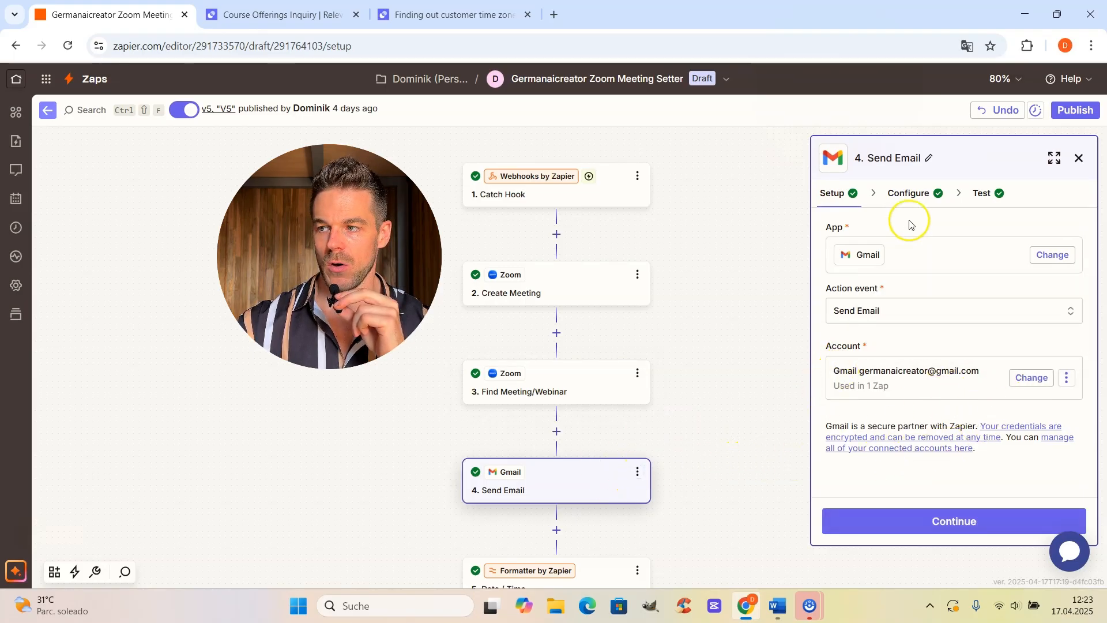
{"action": "left_click", "coordinate": [908, 193]}
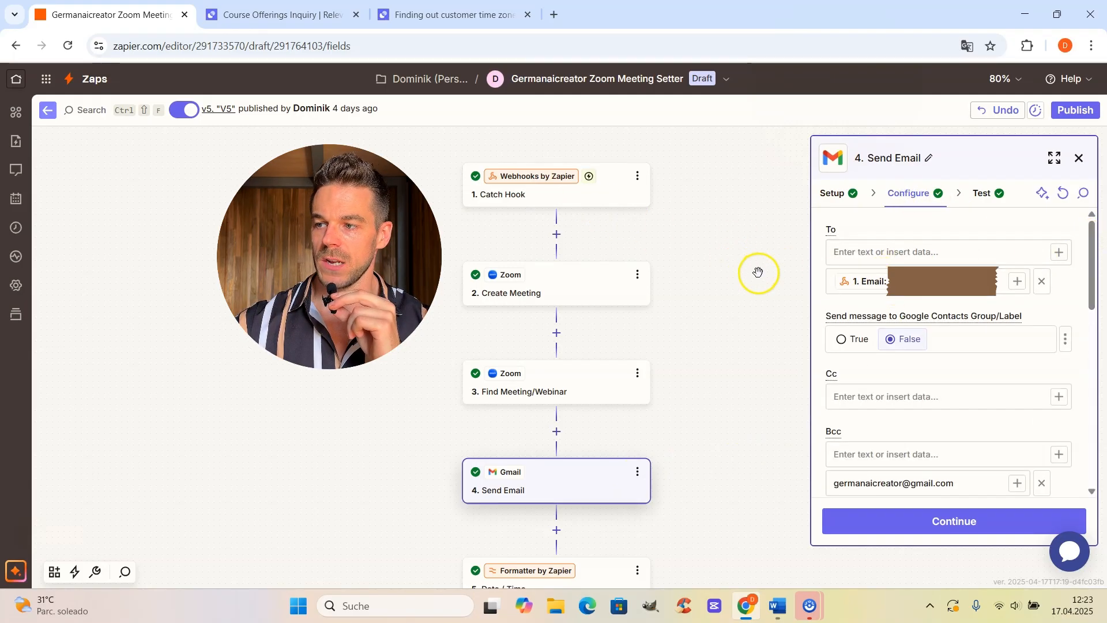
{"action": "left_click_drag", "start_coordinate": [1094, 259], "coordinate": [1095, 438]}
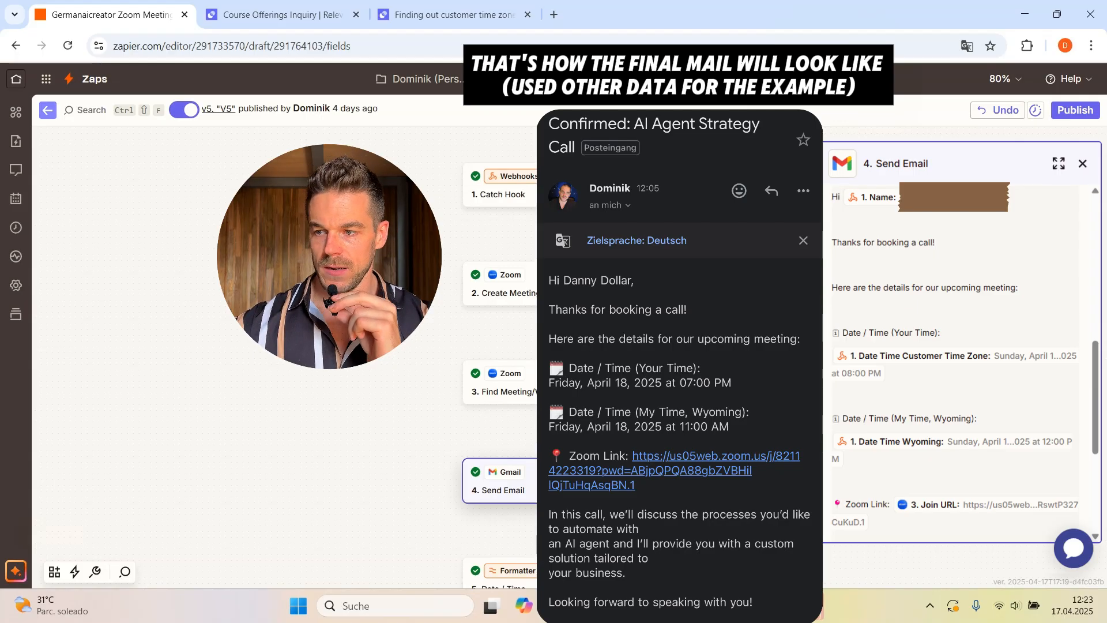
Open the Formatter Date / Time action's configuration and examine its transform, input, expression and format settings
{"action": "scroll", "coordinate": [499, 346], "scroll_direction": "down", "scroll_amount": 2}
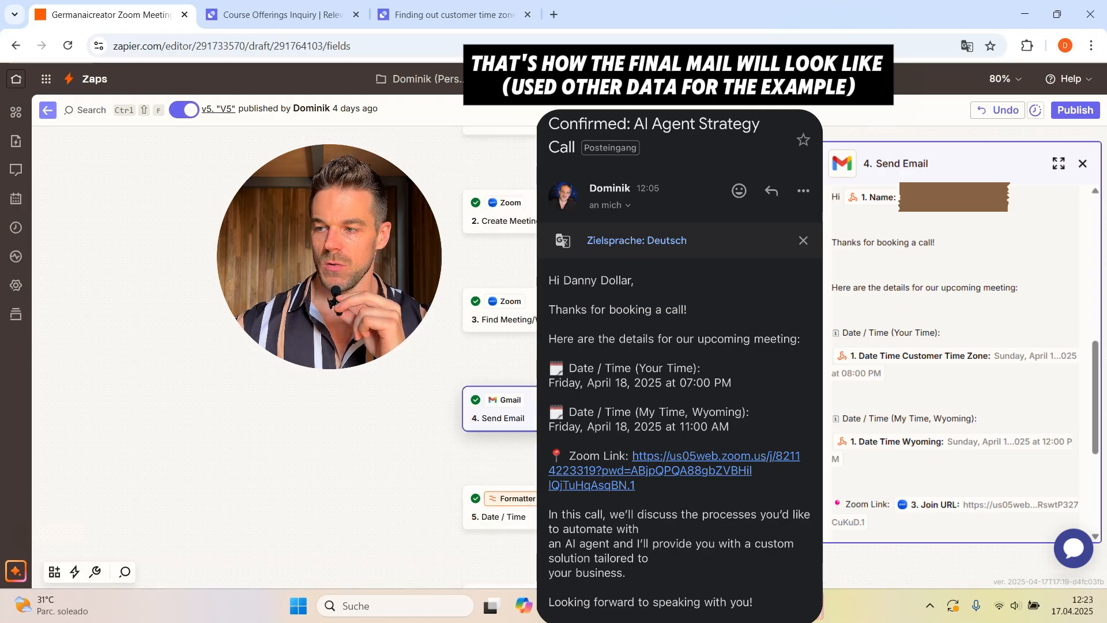
{"action": "scroll", "coordinate": [634, 461], "scroll_direction": "down", "scroll_amount": 1}
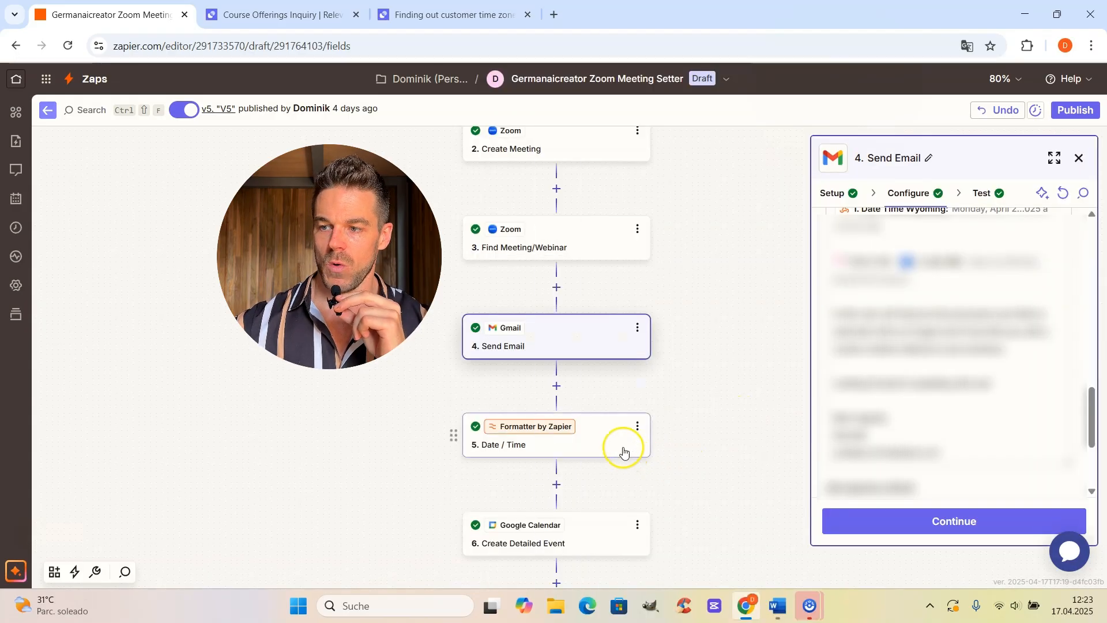
{"action": "left_click", "coordinate": [582, 447]}
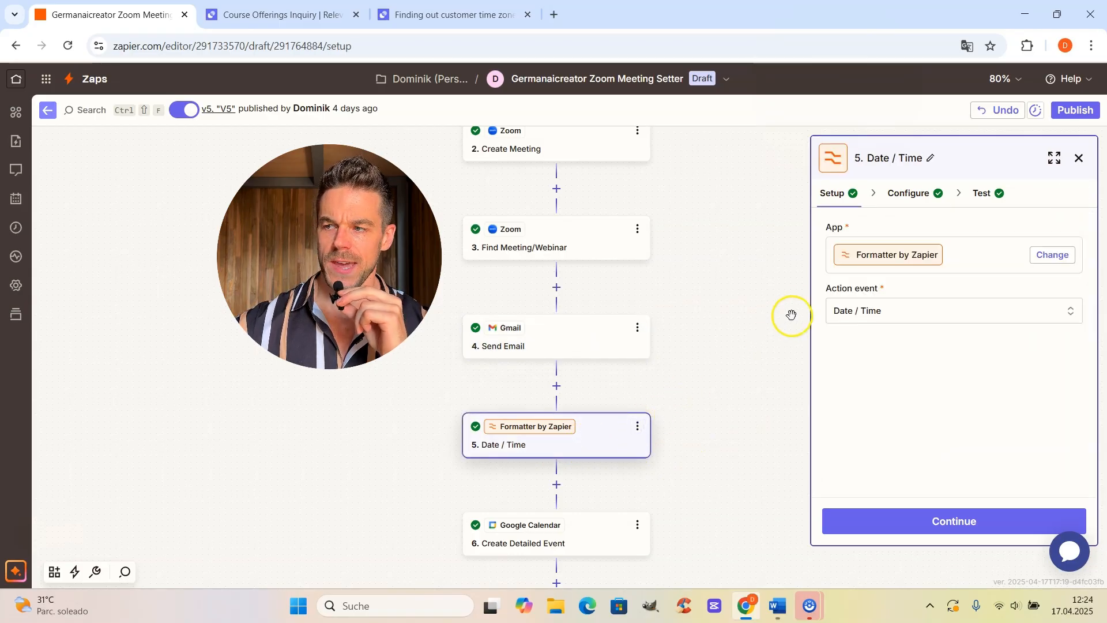
{"action": "left_click", "coordinate": [906, 192]}
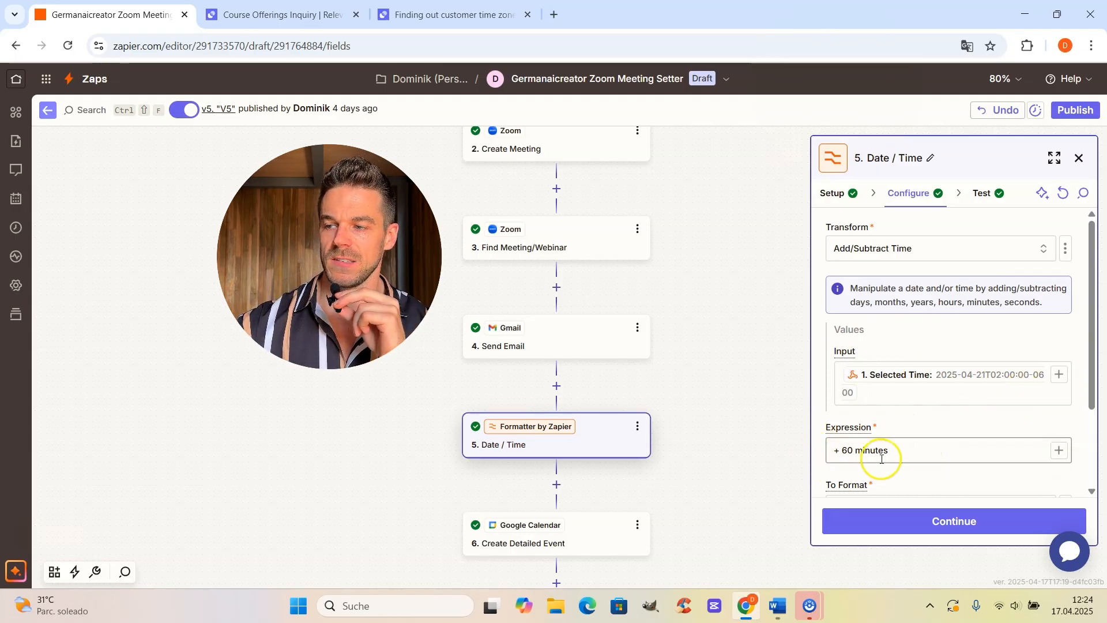
{"action": "scroll", "coordinate": [762, 435], "scroll_direction": "down", "scroll_amount": 3}
Open the Google Calendar Create Detailed Event action's configuration and examine its description and start and end date fields
{"action": "scroll", "coordinate": [952, 453], "scroll_direction": "down", "scroll_amount": 3}
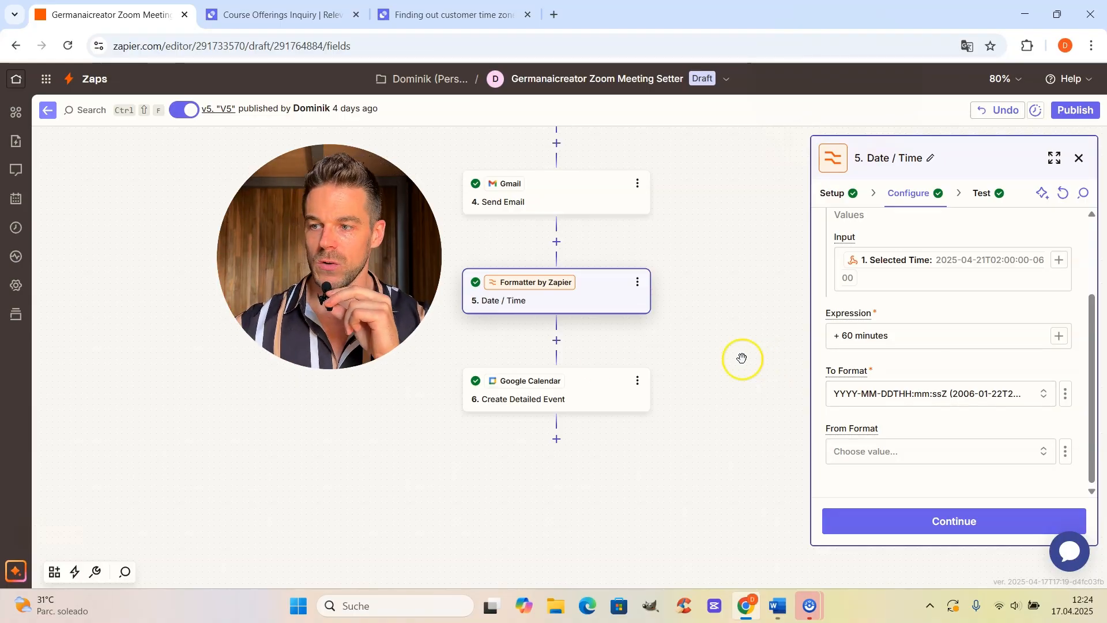
{"action": "left_click", "coordinate": [597, 385]}
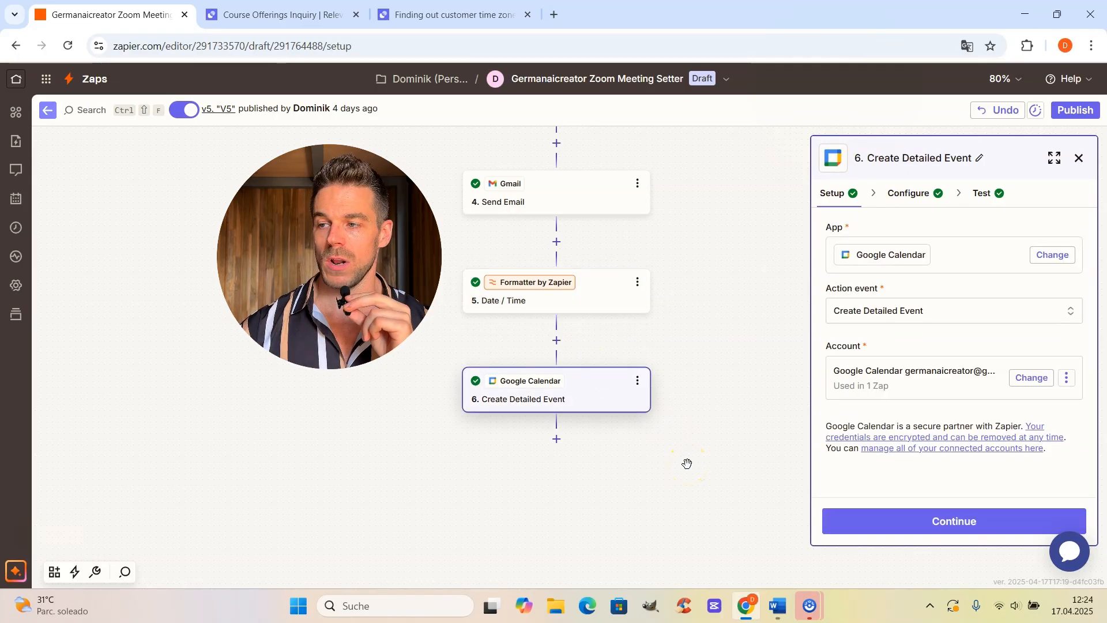
{"action": "left_click", "coordinate": [908, 192]}
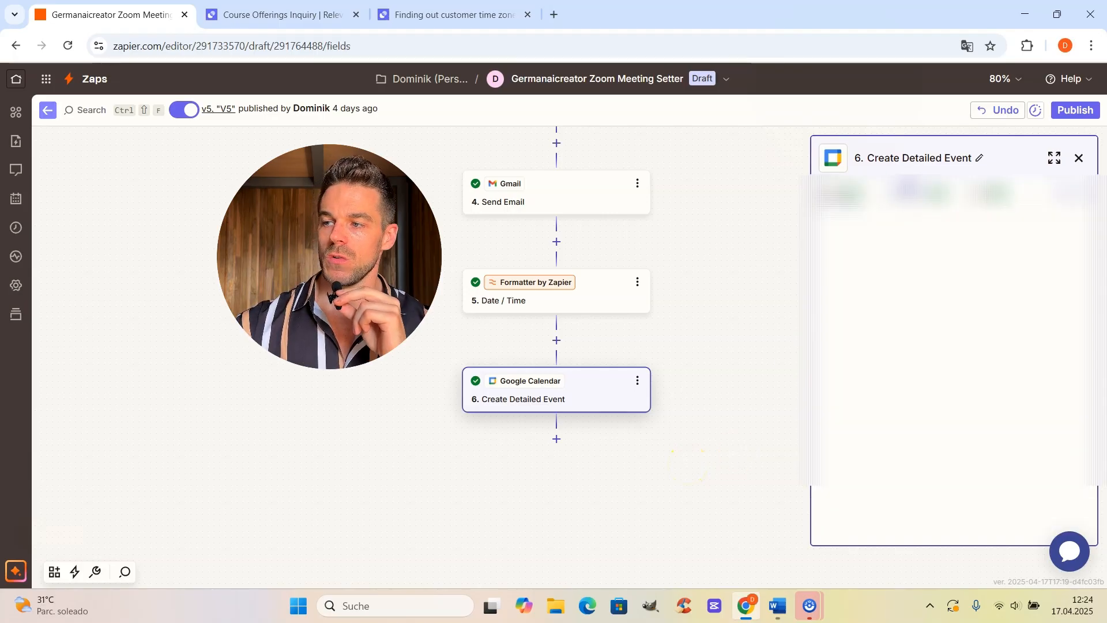
{"action": "left_click_drag", "start_coordinate": [1091, 249], "coordinate": [1098, 317]}
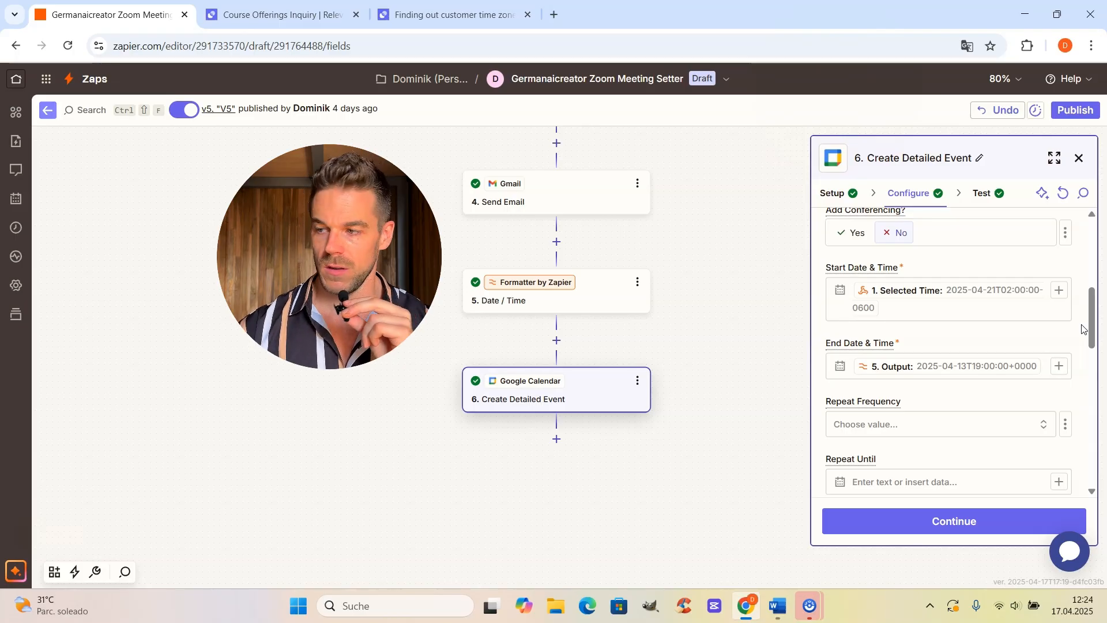
{"action": "left_click_drag", "start_coordinate": [1091, 330], "coordinate": [1091, 264]}
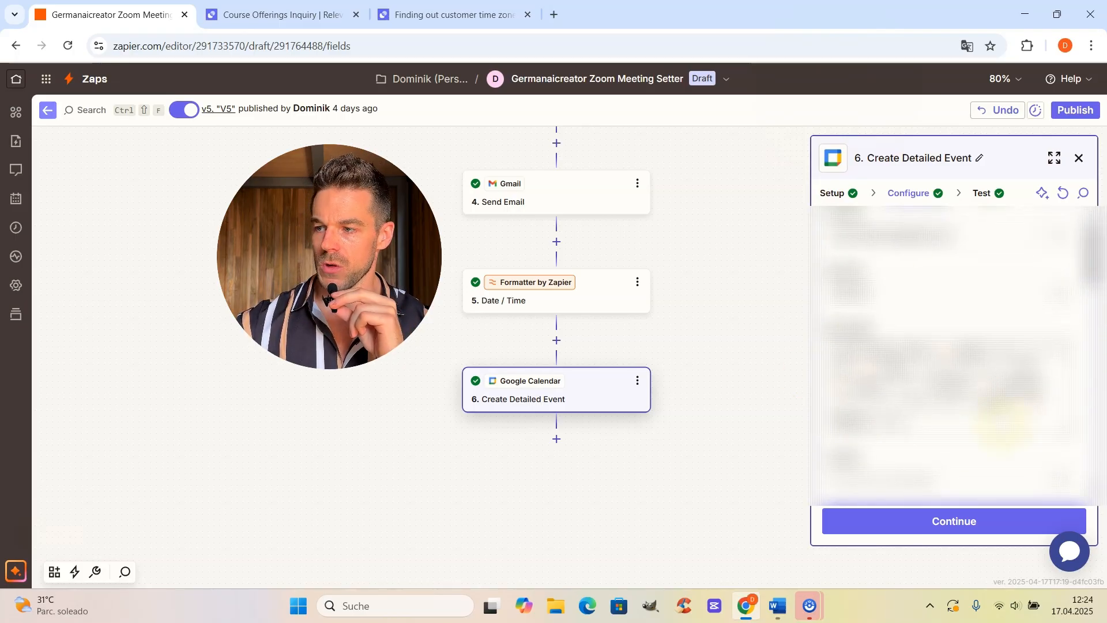